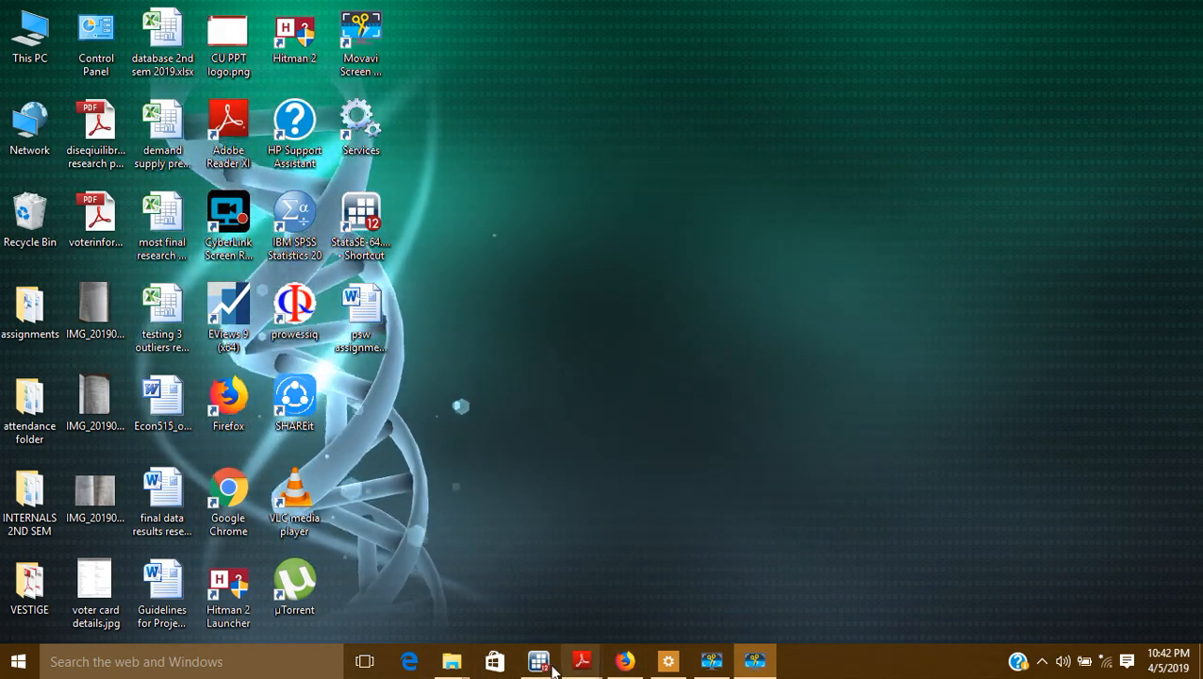
- Switch to the credit rationing research PDF in Adobe Reader and examine the loan demand and supply equations on page 7
mouse_move(575, 664)
click(507, 594)
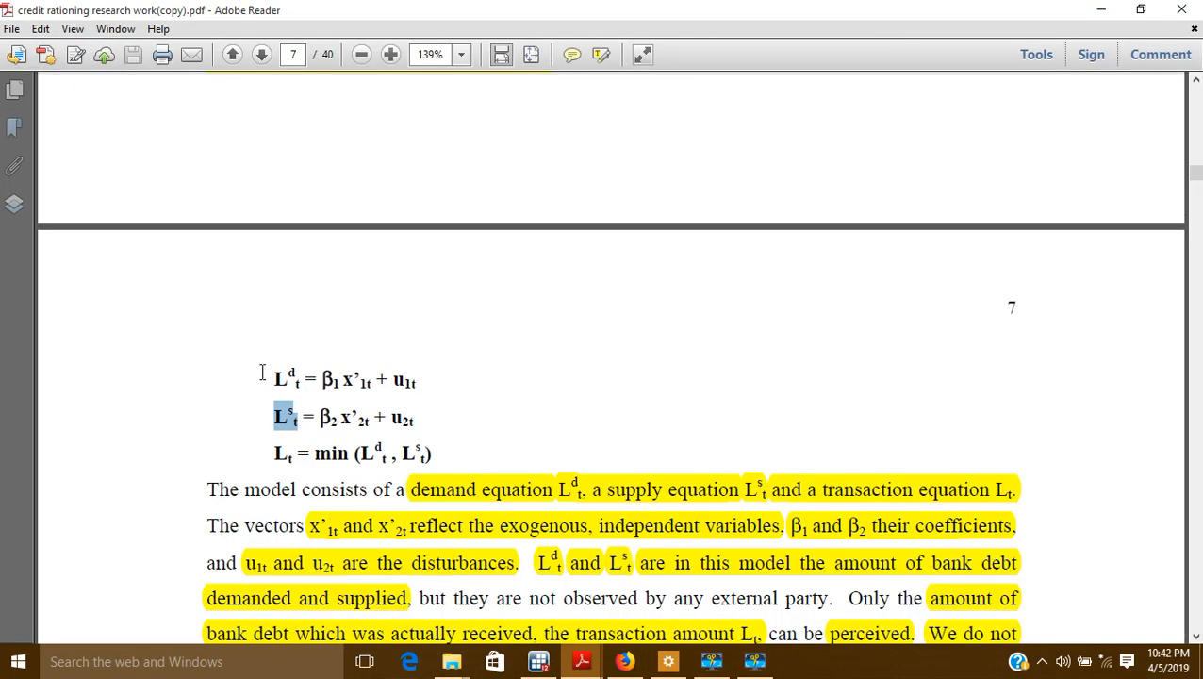
drag(274, 378, 301, 378)
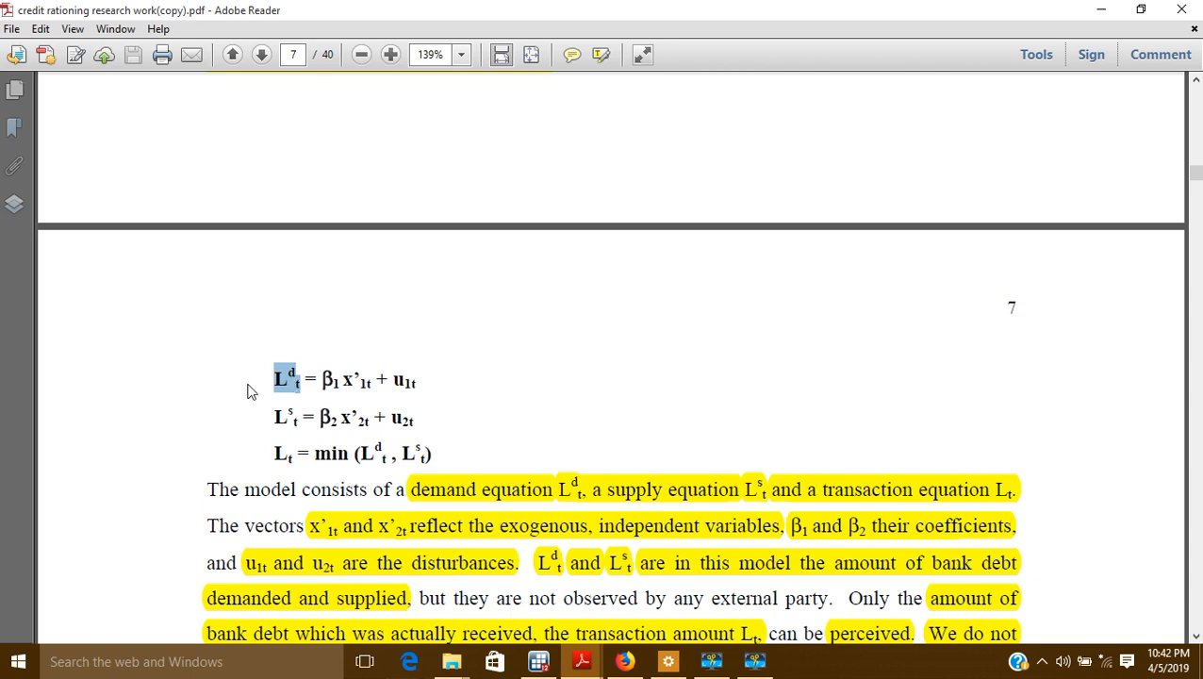
drag(323, 379, 380, 387)
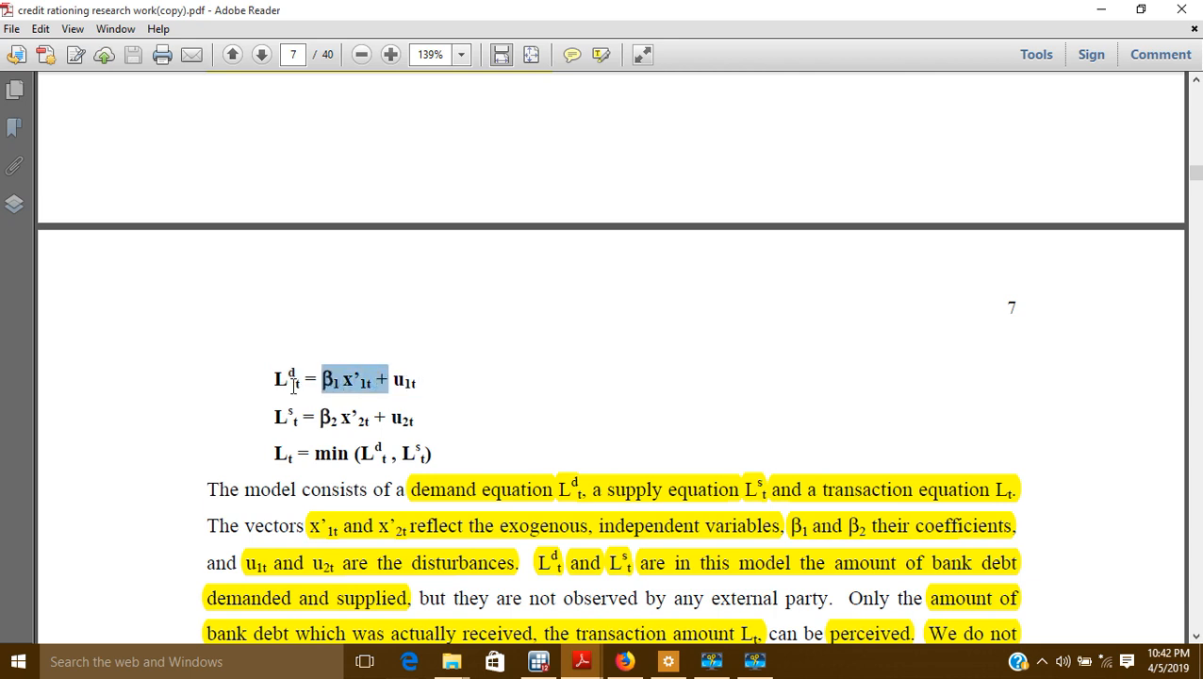
drag(265, 380, 415, 419)
click(263, 417)
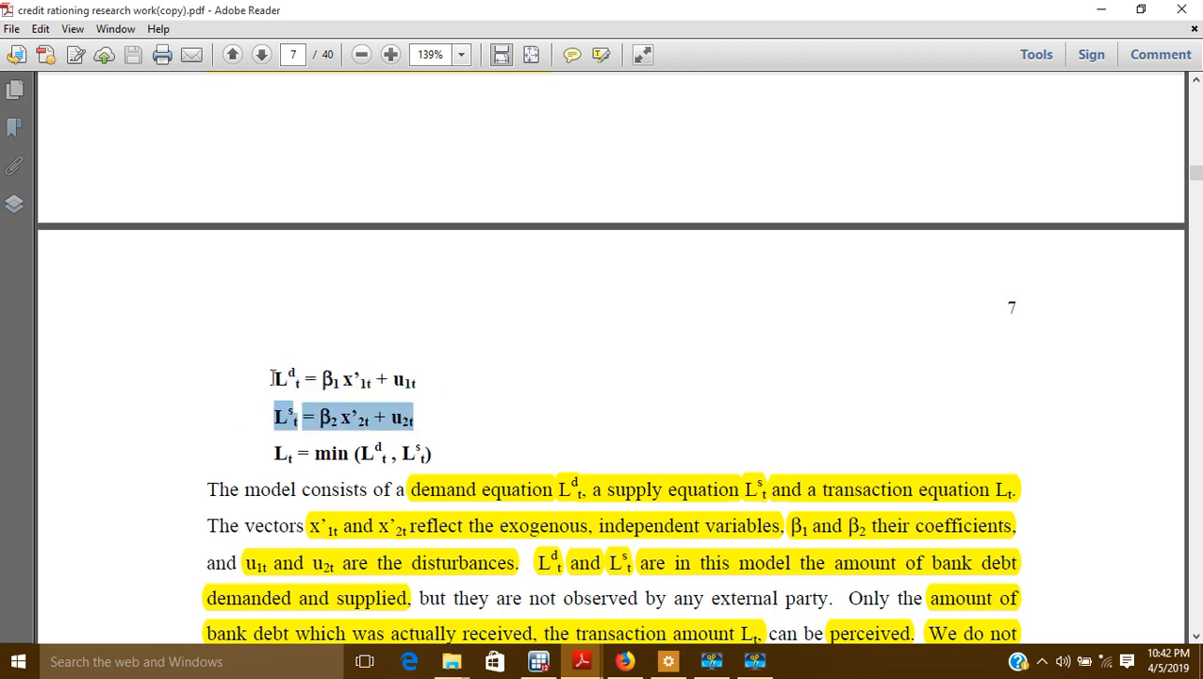
drag(271, 378, 298, 379)
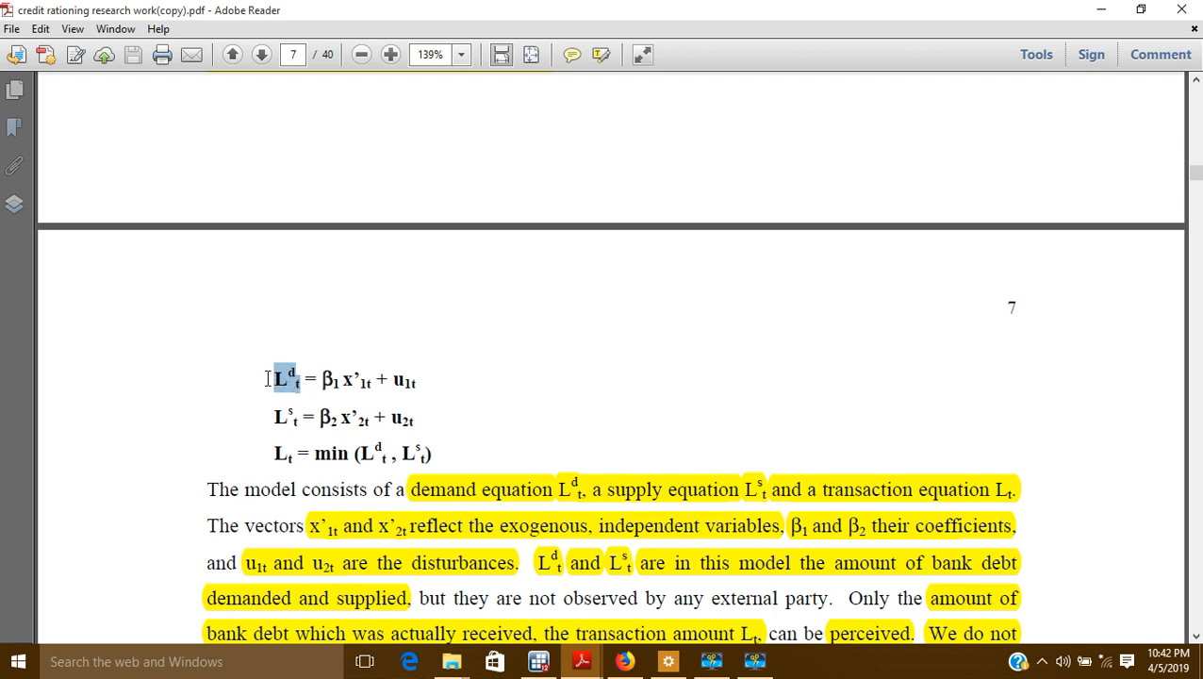
drag(272, 418, 298, 418)
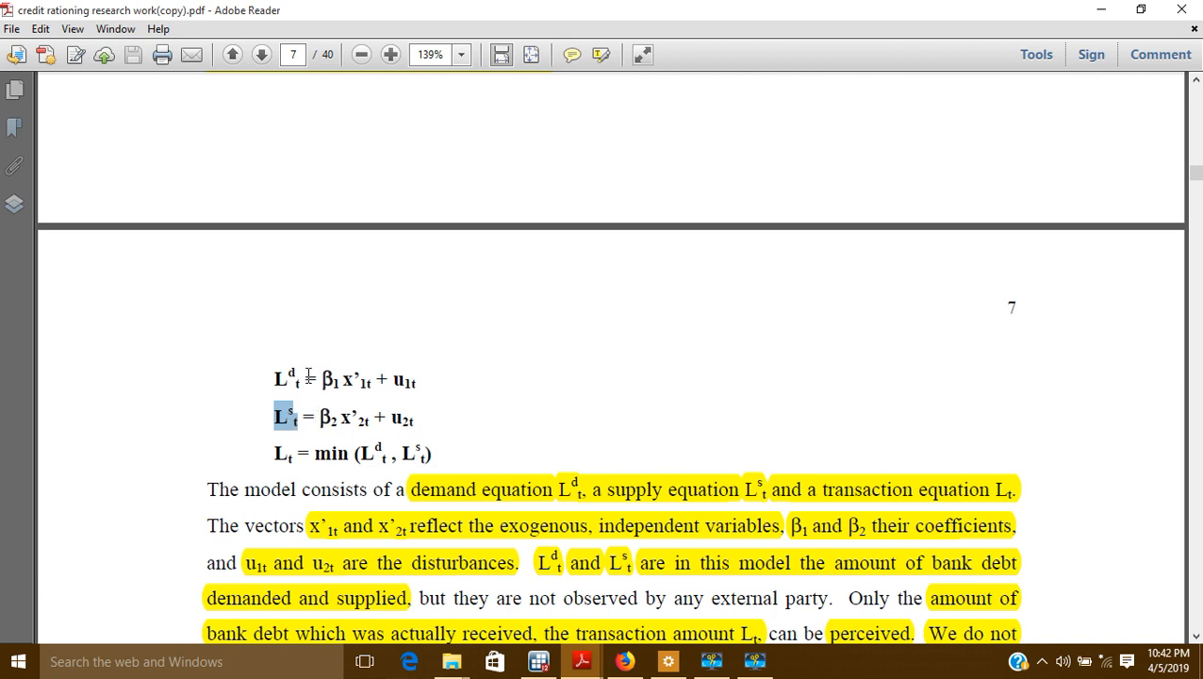
drag(271, 377, 305, 379)
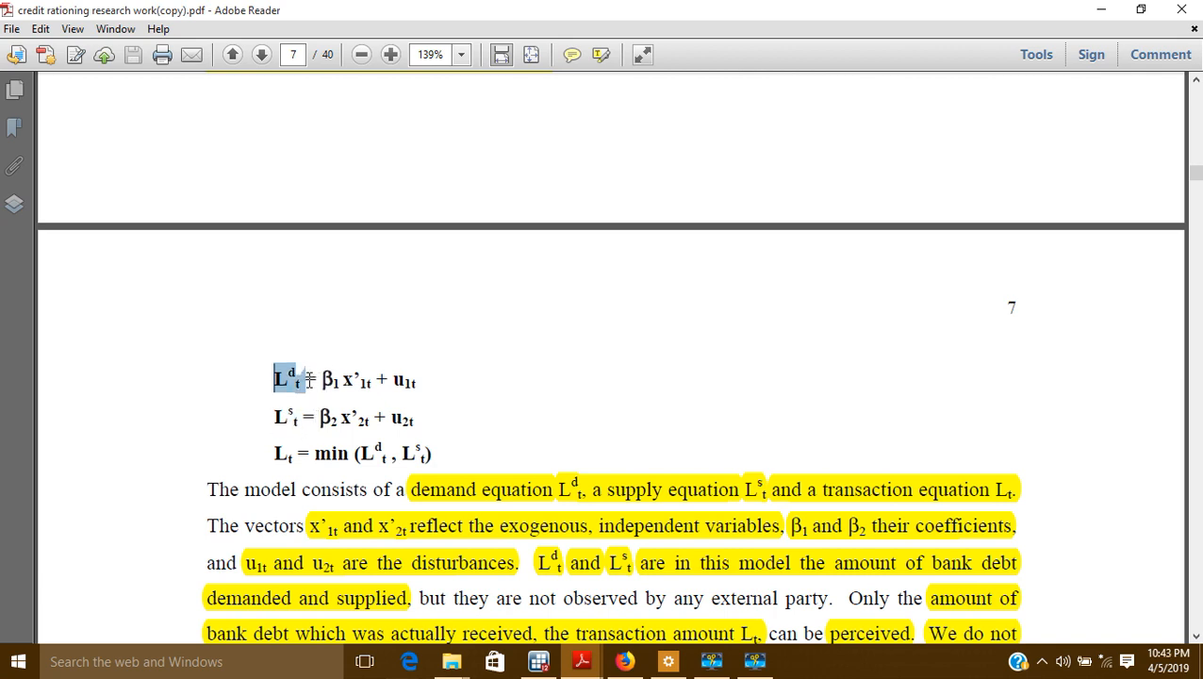
click(330, 355)
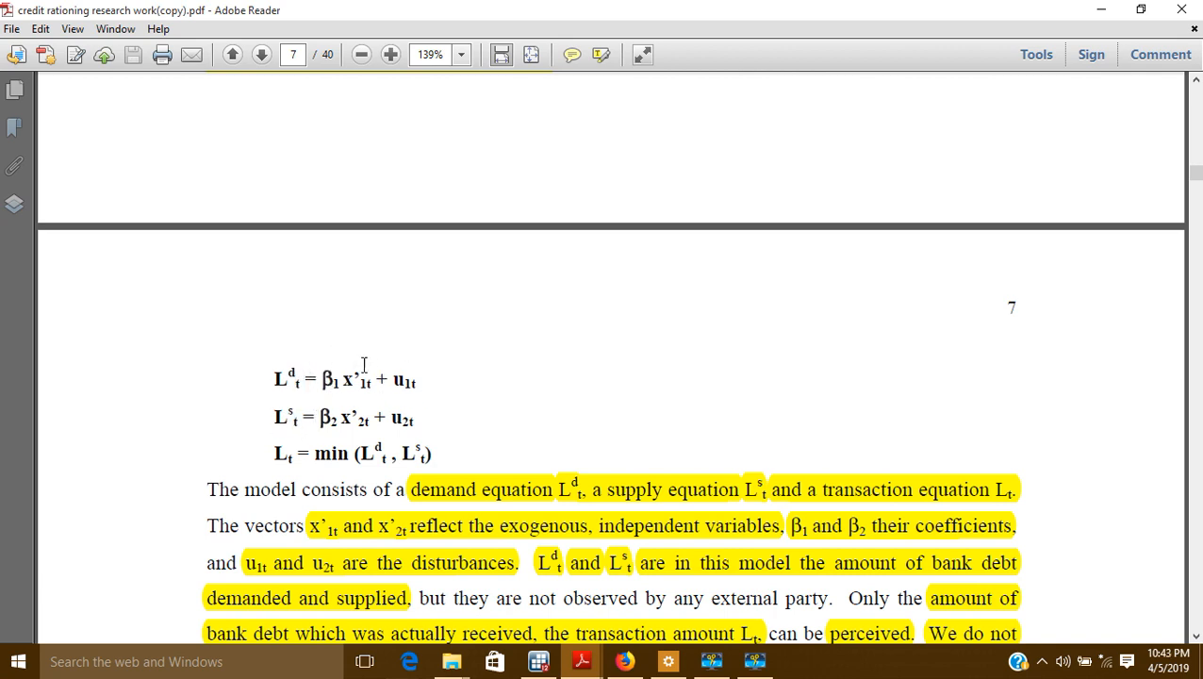
- Examine the coefficients β1 and β2 and the disturbances u1t and u2t in the demand and supply equations
drag(321, 377, 343, 376)
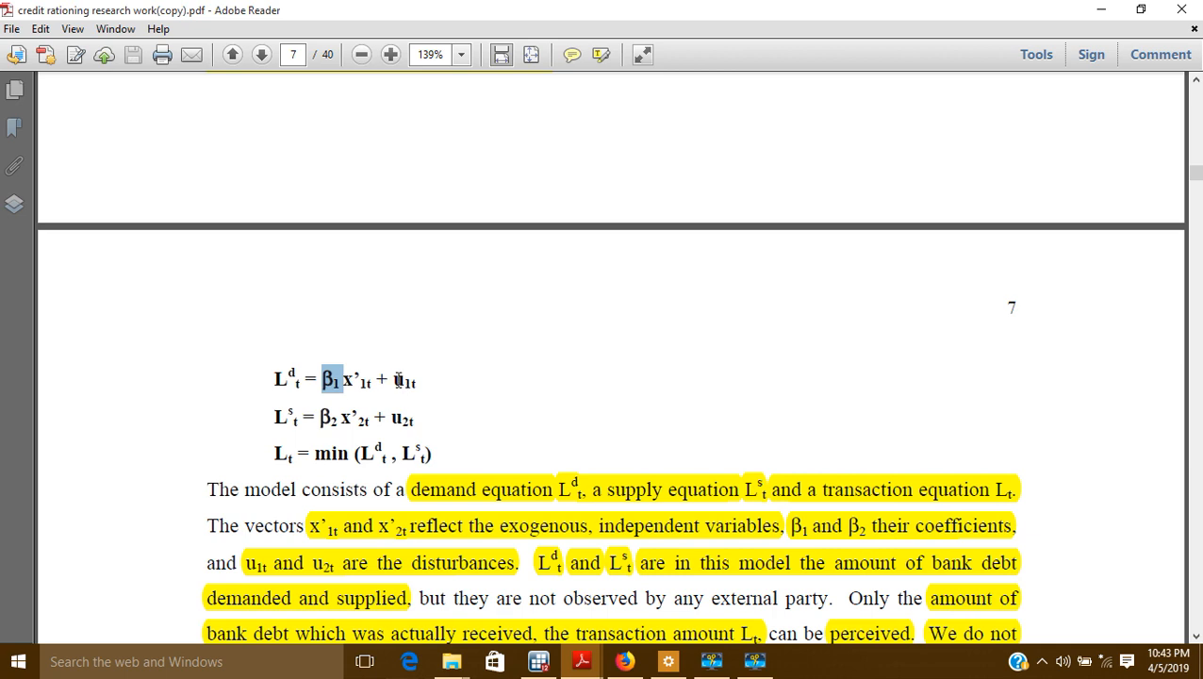
drag(387, 379, 426, 378)
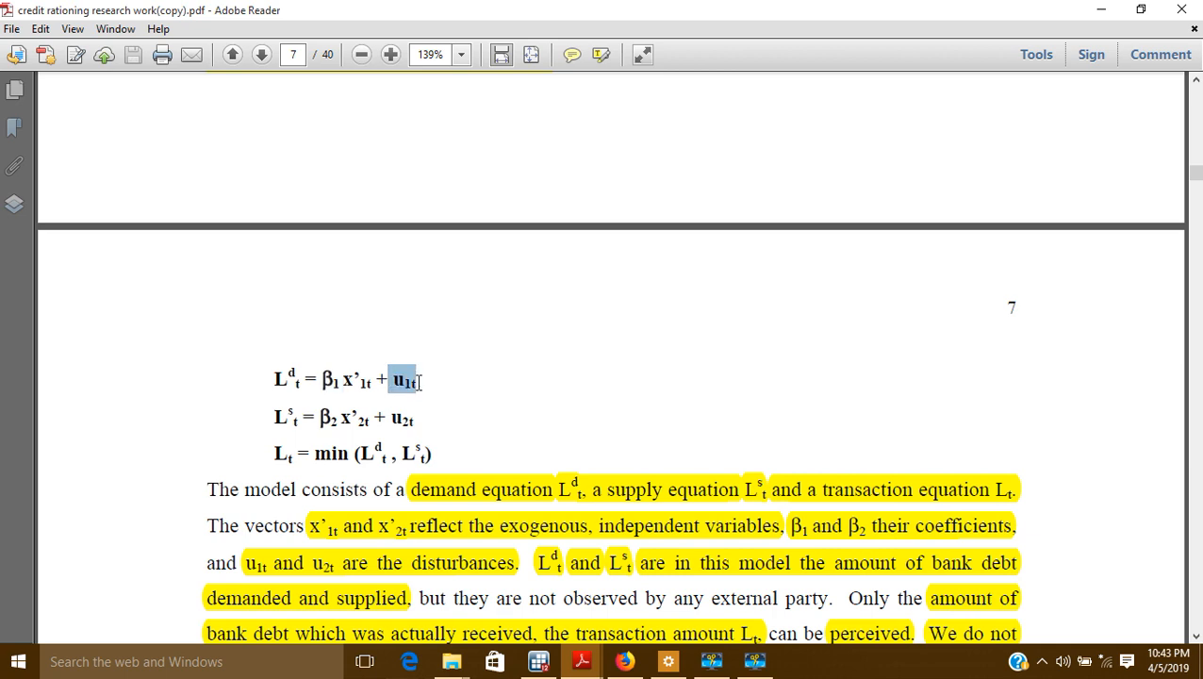
drag(322, 379, 339, 381)
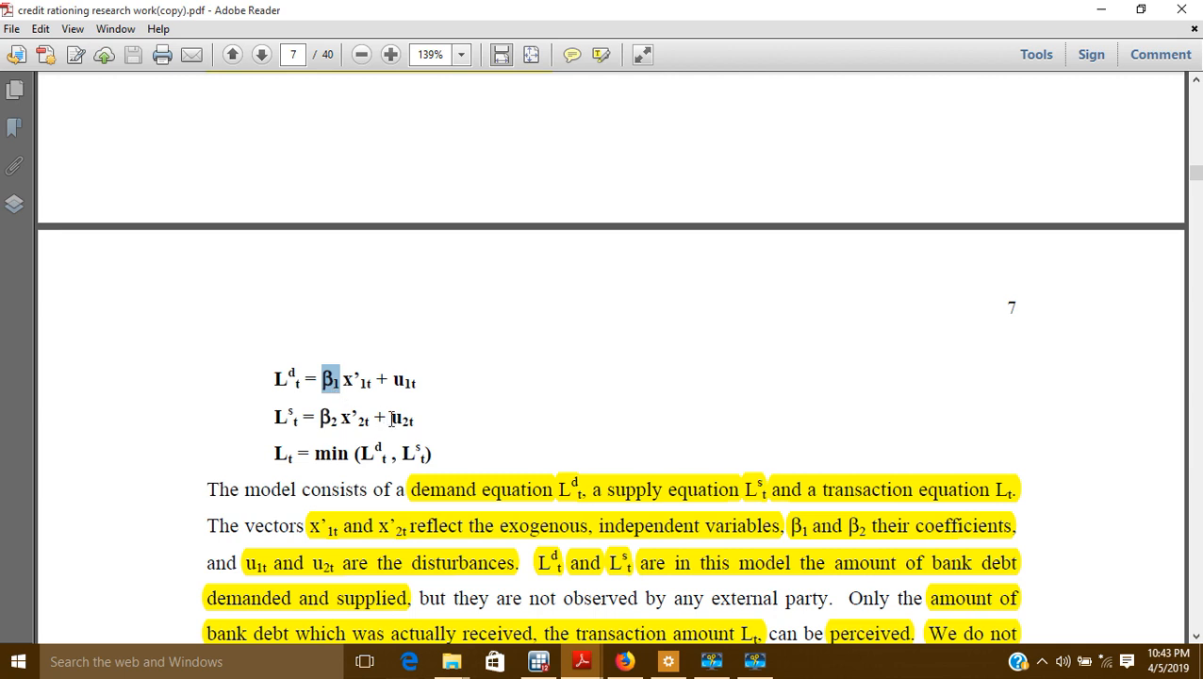
drag(390, 417, 420, 419)
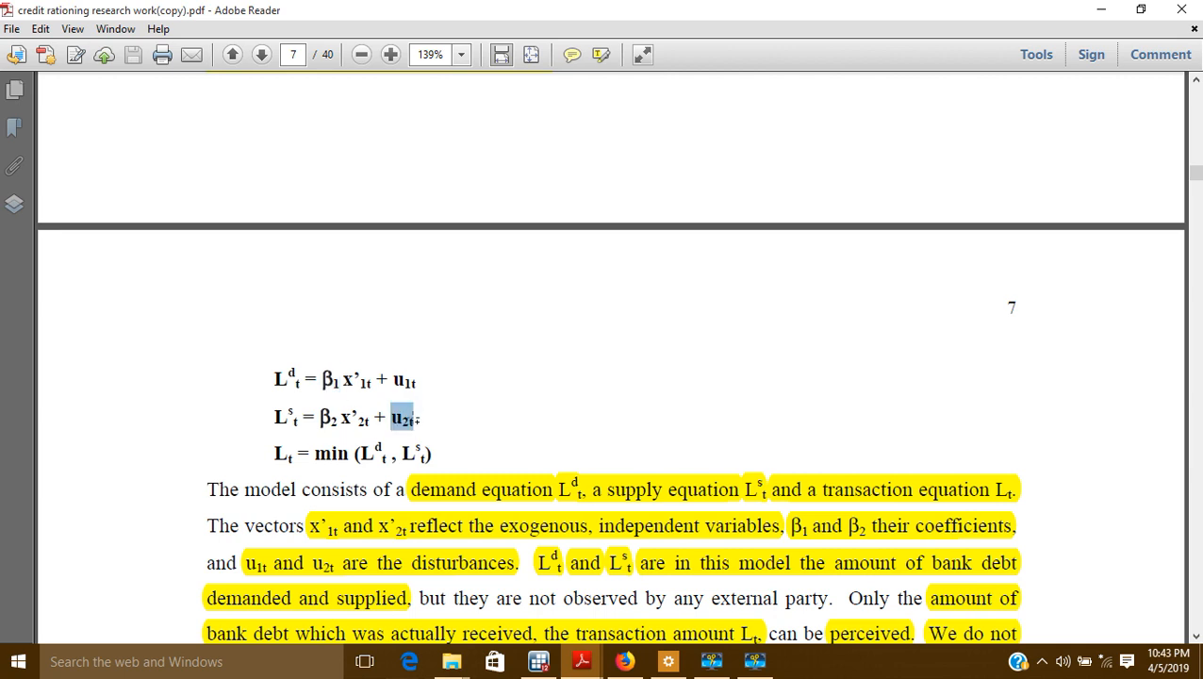
drag(317, 417, 340, 419)
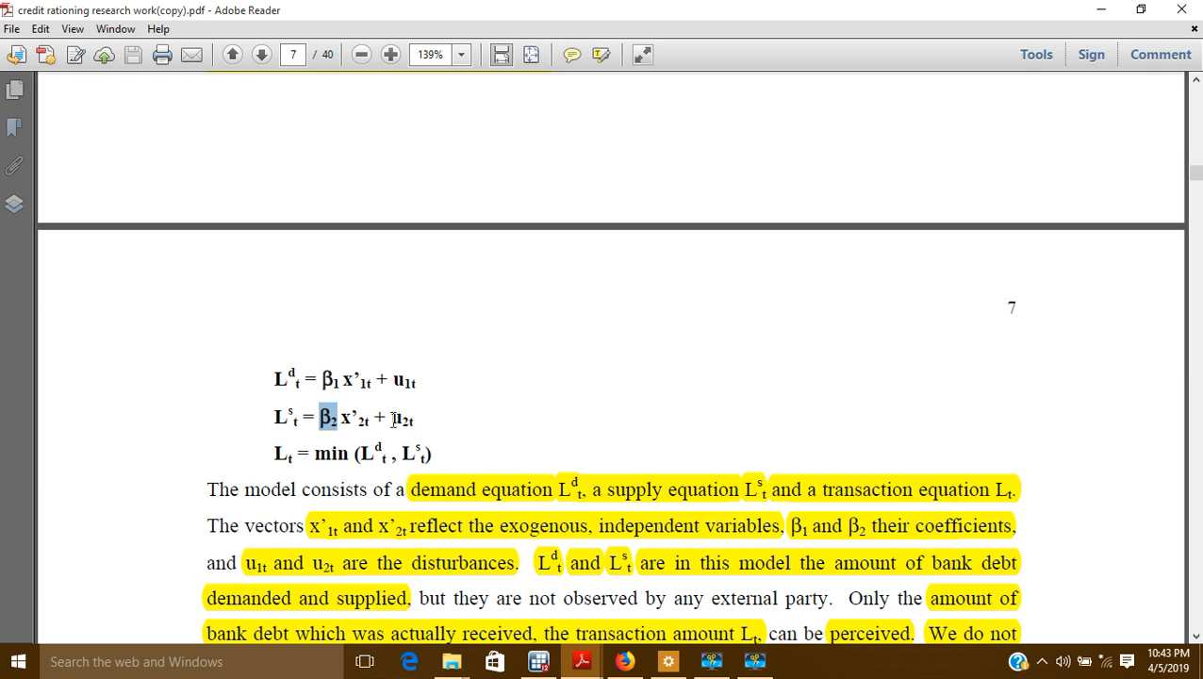
drag(391, 417, 417, 419)
drag(392, 378, 424, 378)
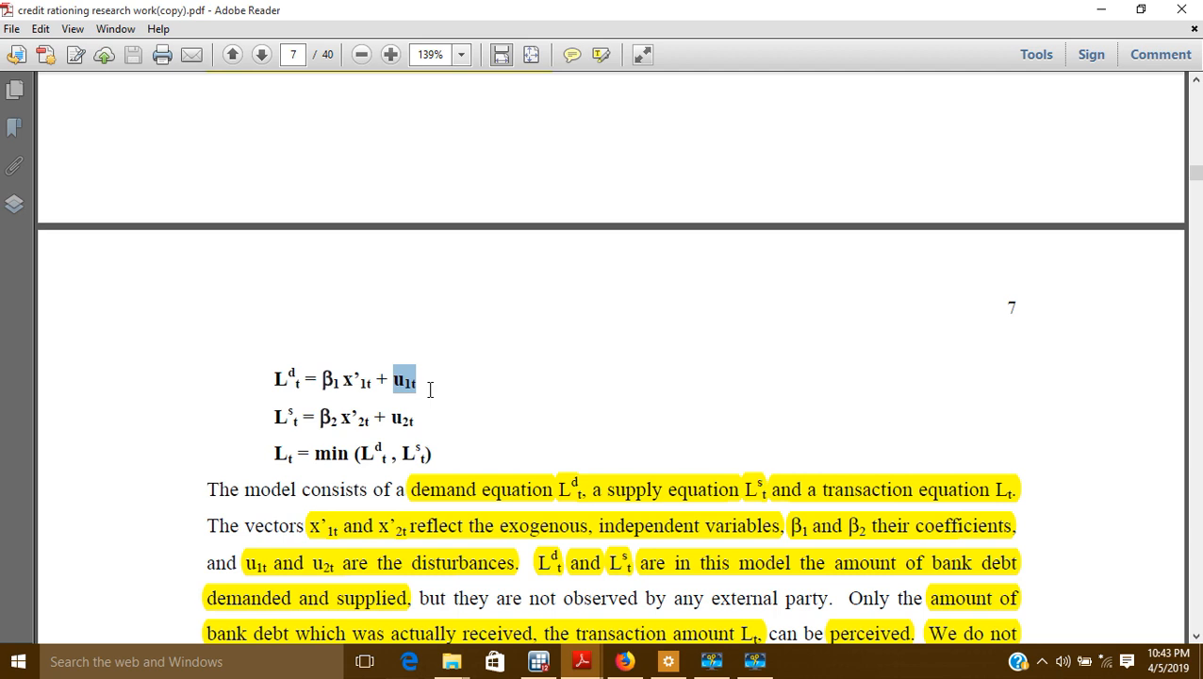
click(371, 374)
drag(322, 378, 340, 377)
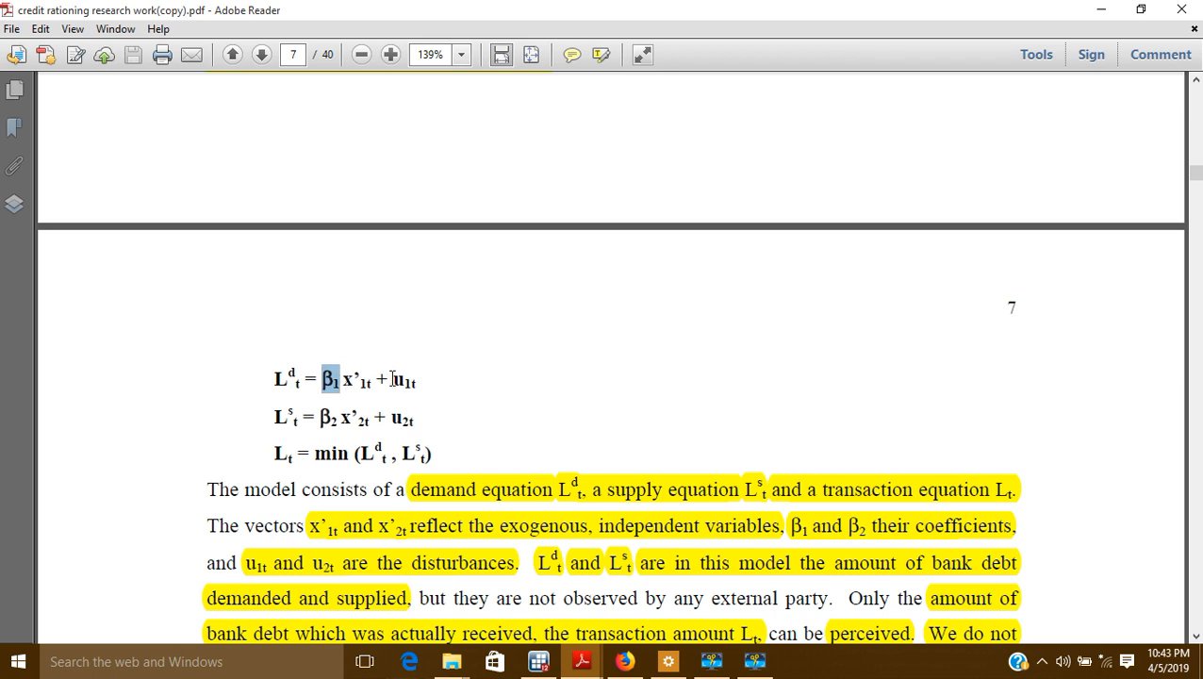
drag(392, 378, 420, 378)
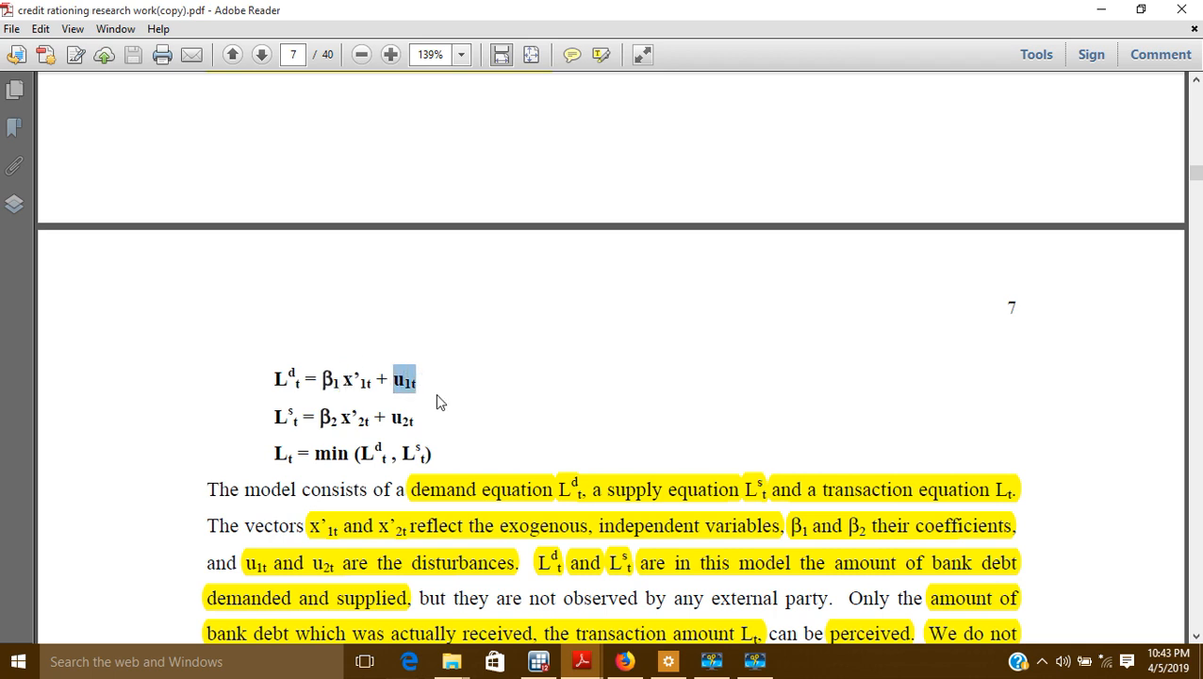
drag(322, 378, 418, 378)
drag(322, 378, 340, 378)
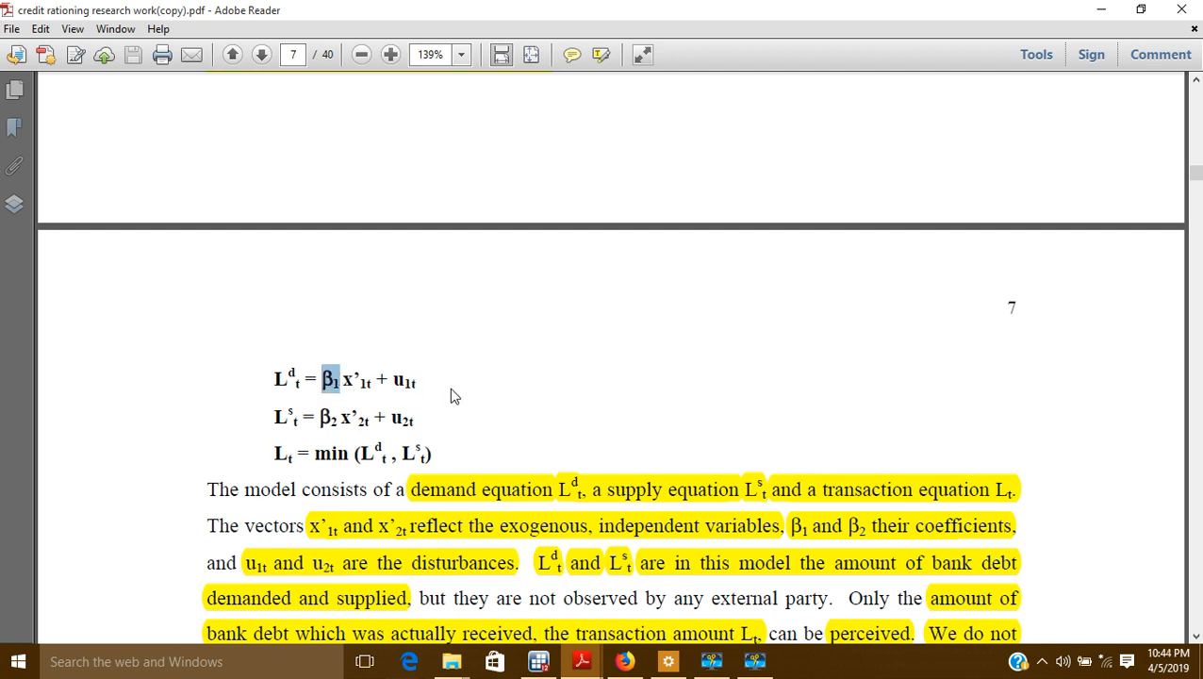
- Review the dependent variables of the demand and supply equations, the loan amounts demanded and supplied, together with coefficient β1
key(Right)
double_click(330, 380)
drag(274, 380, 302, 380)
click(266, 381)
drag(270, 380, 293, 417)
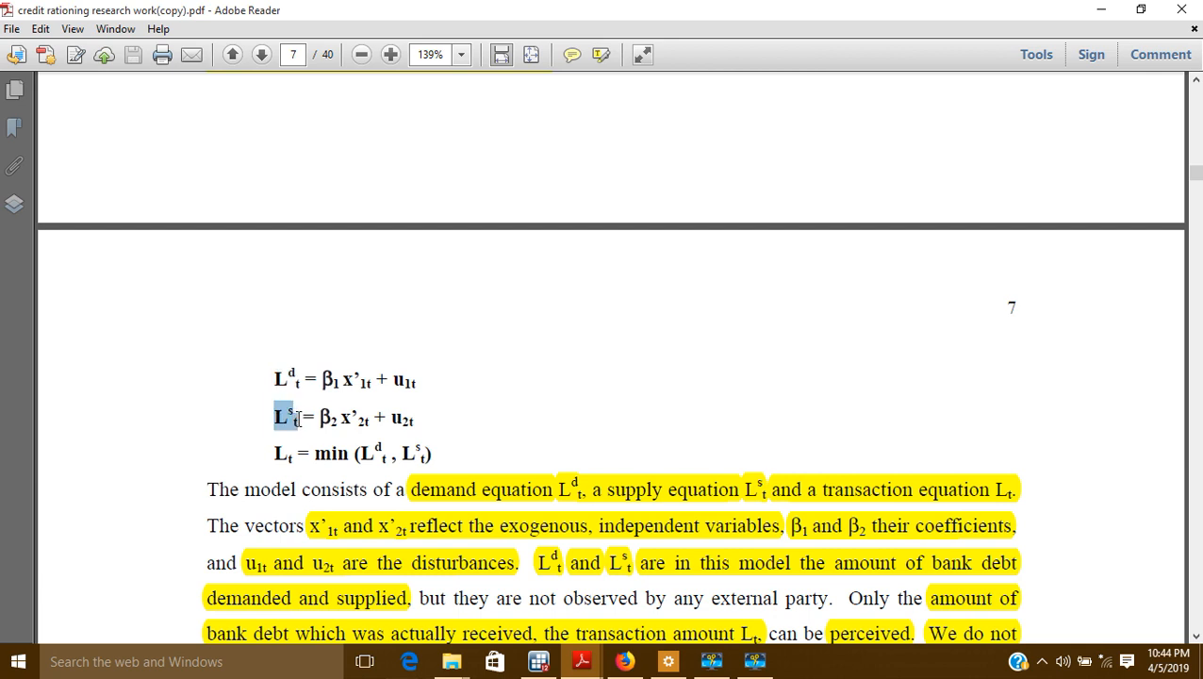
drag(269, 375, 296, 379)
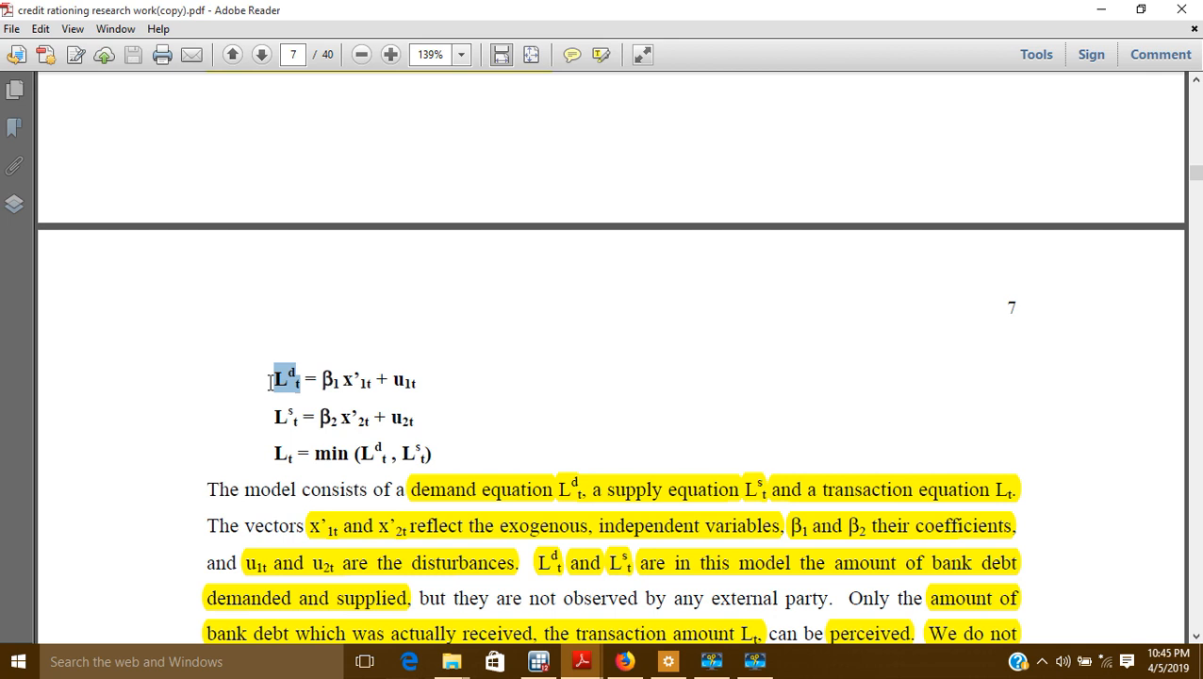
drag(273, 414, 296, 420)
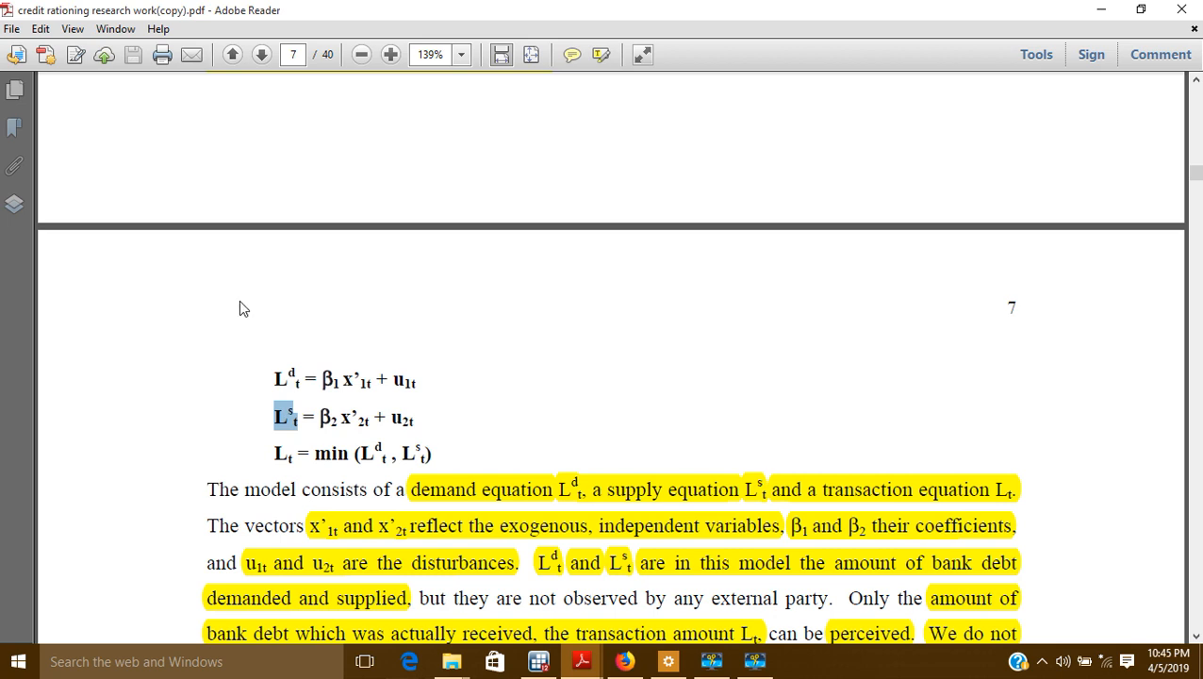
- Minimize the PDF, switch to Stata and open the demandsupplyestimated.dta dataset in the Data Editor
click(1101, 10)
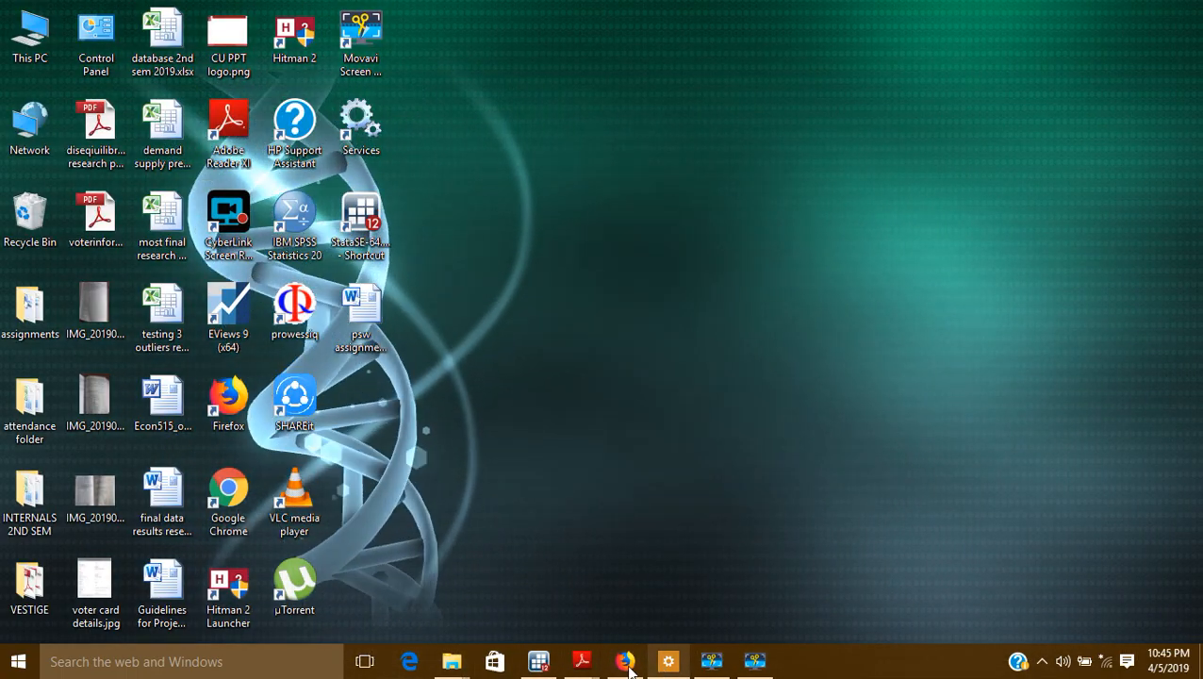
click(538, 662)
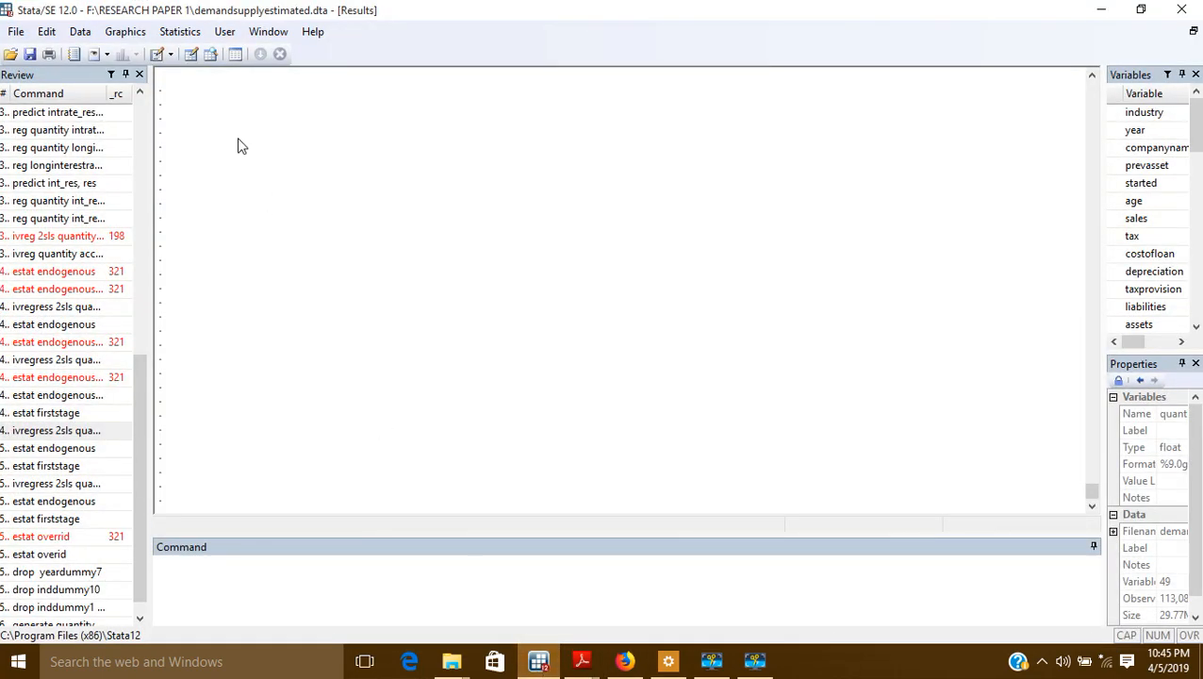
click(191, 54)
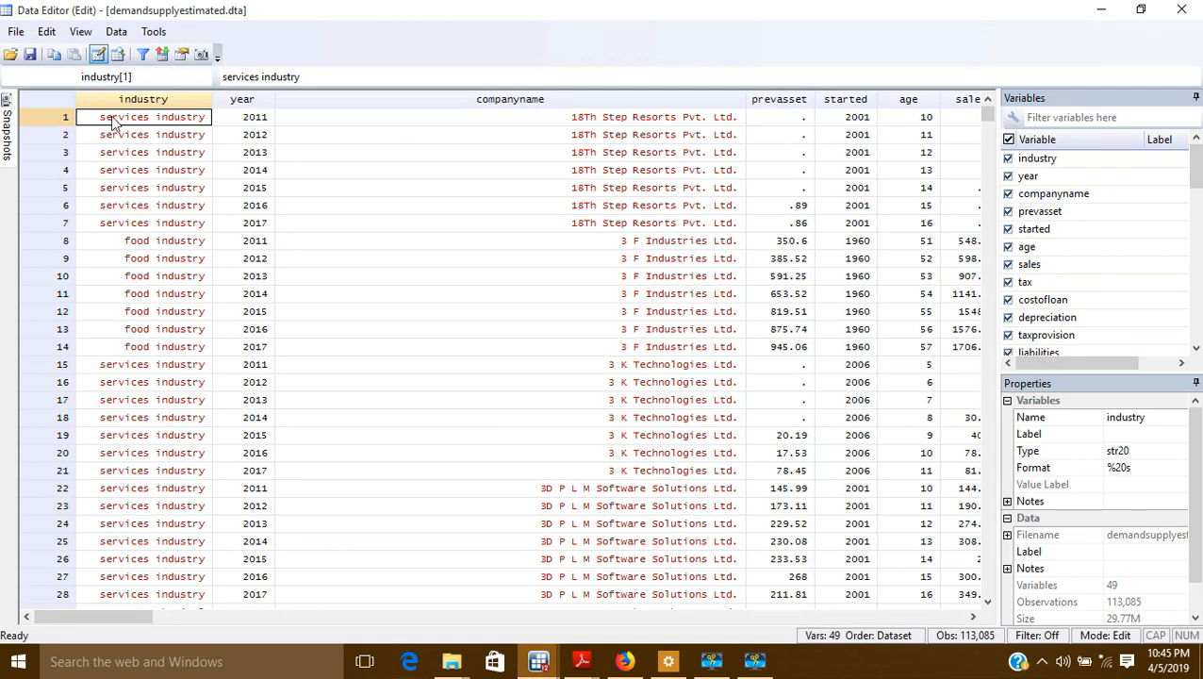
- Inspect the dataset's industry, year and companyname columns and its final variables through quantity, and close the Data Editor
click(260, 229)
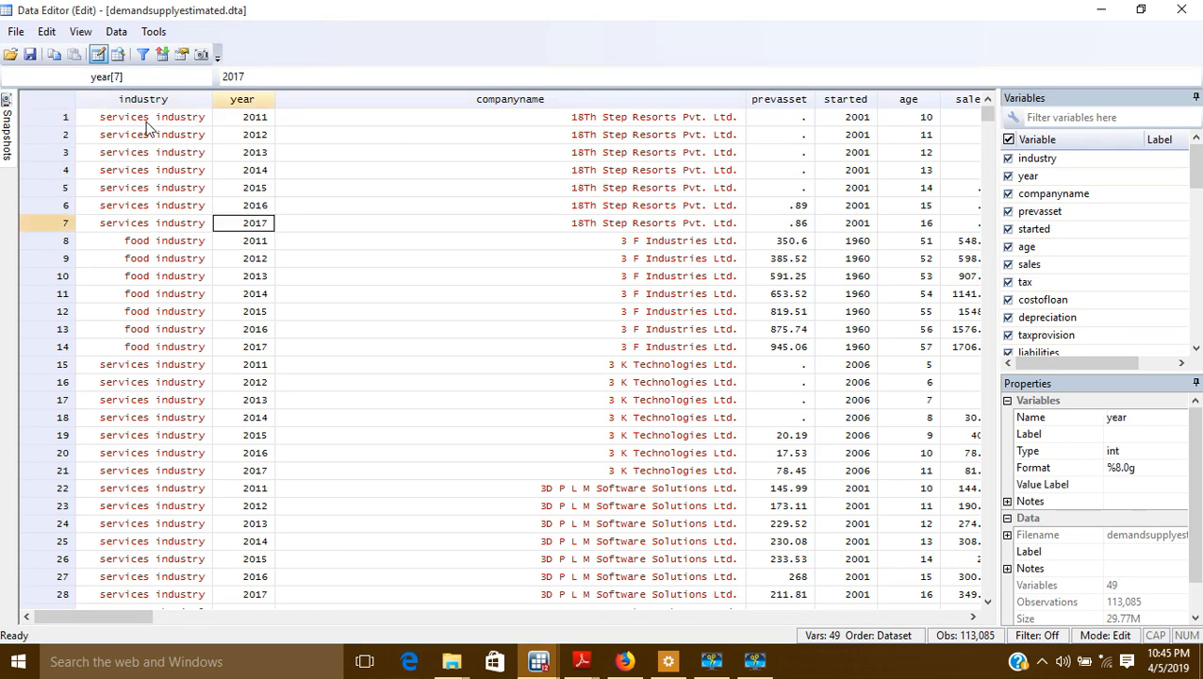
click(595, 120)
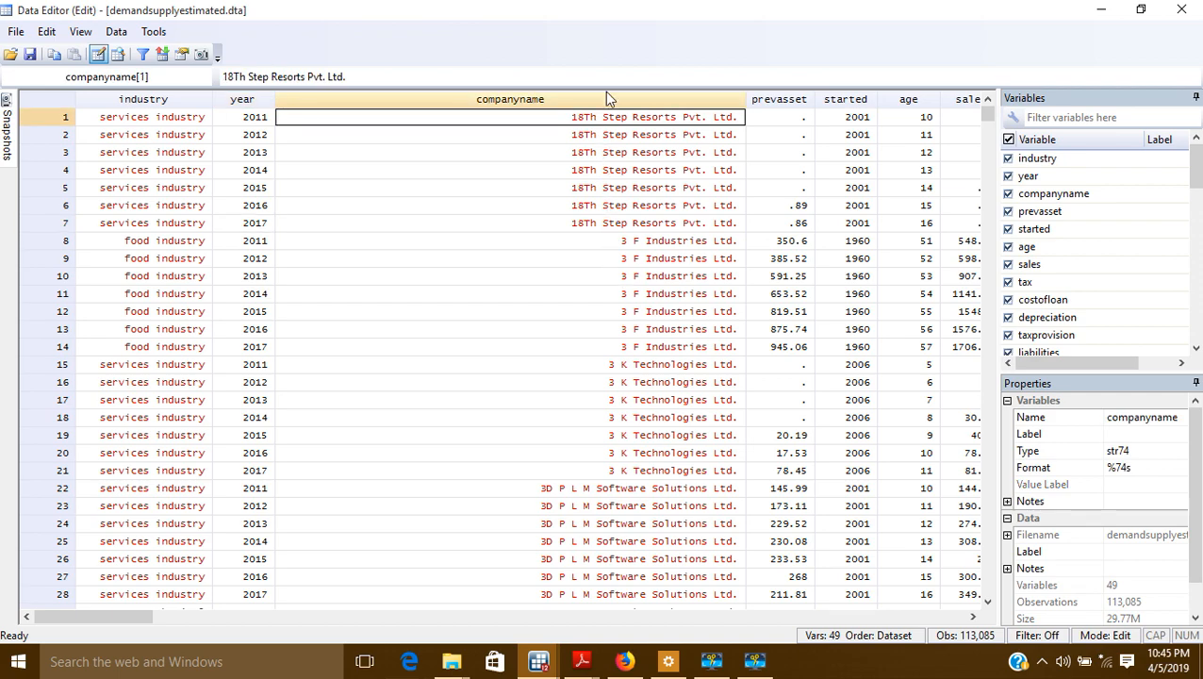
scroll(608, 302, down, 20)
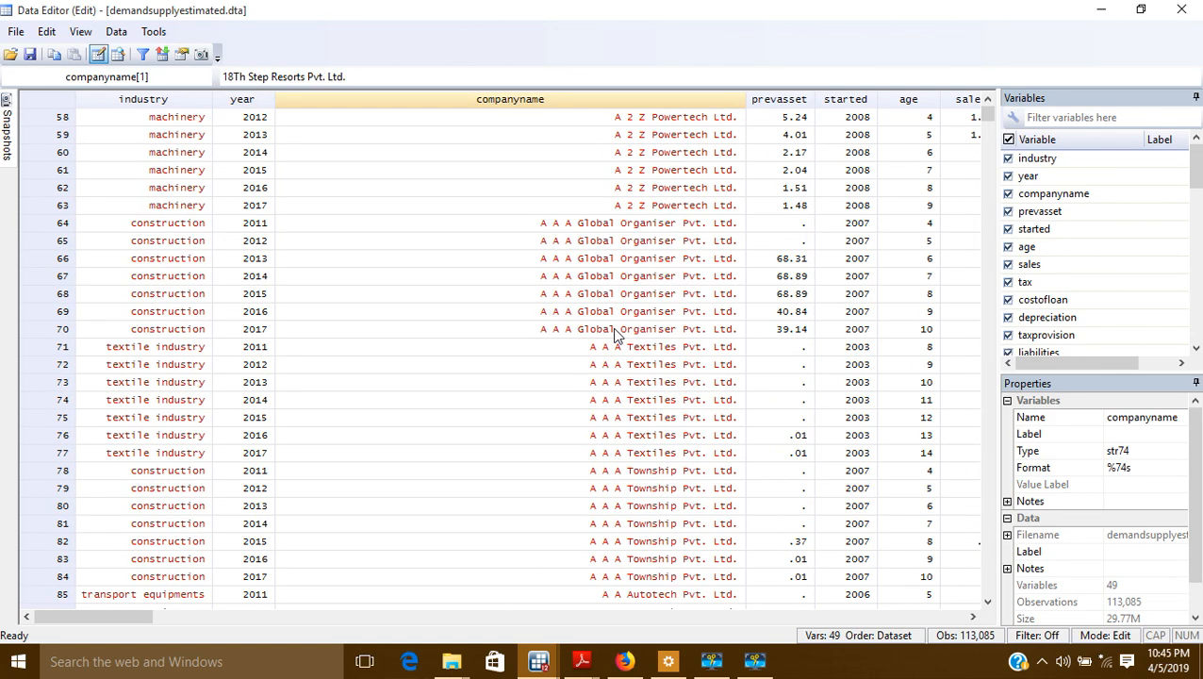
scroll(615, 335, up, 10)
scroll(614, 335, up, 10)
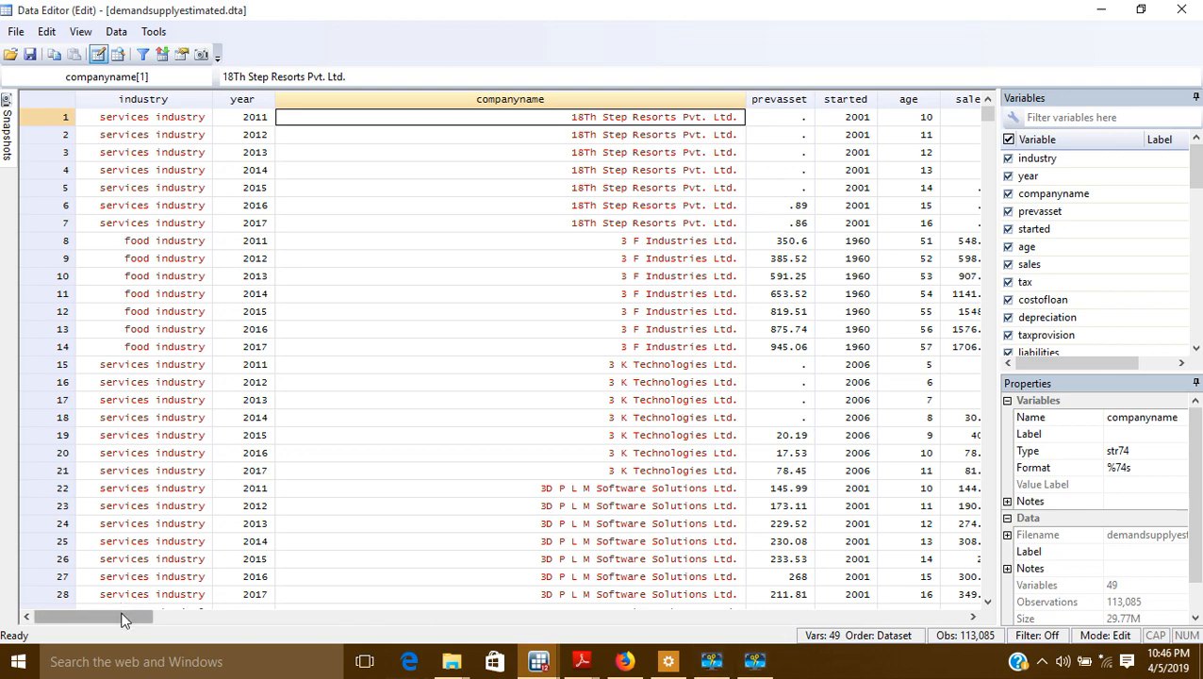
drag(120, 617, 806, 618)
scroll(671, 215, down, 14)
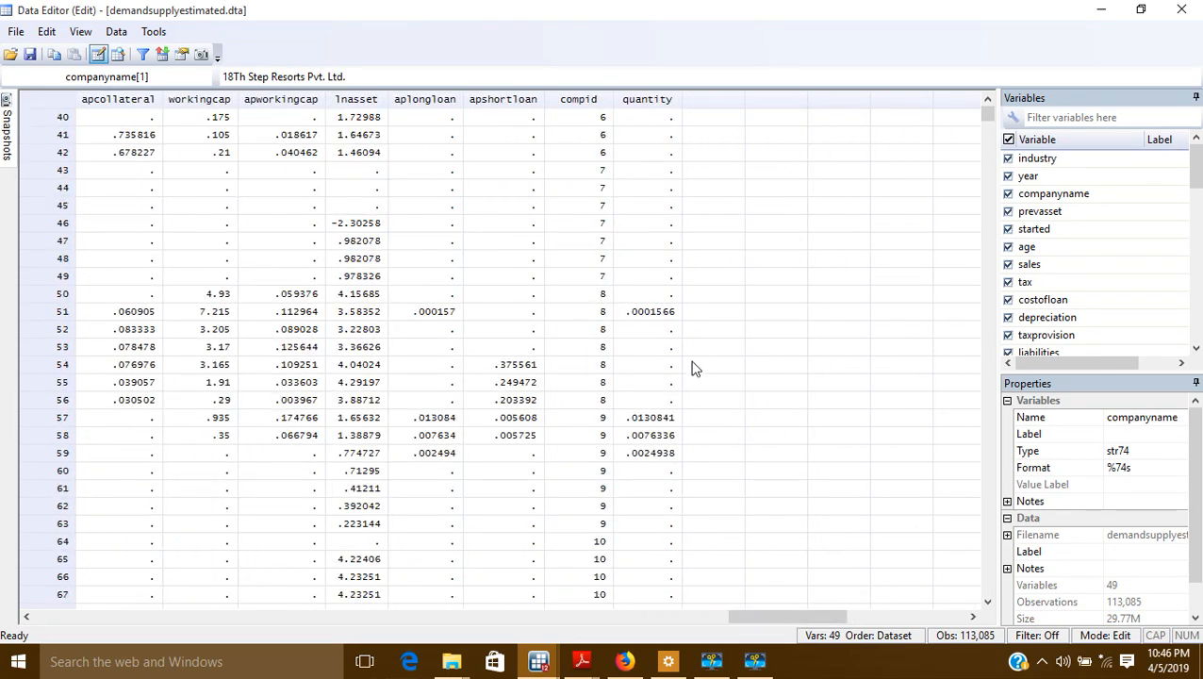
drag(785, 613, 85, 615)
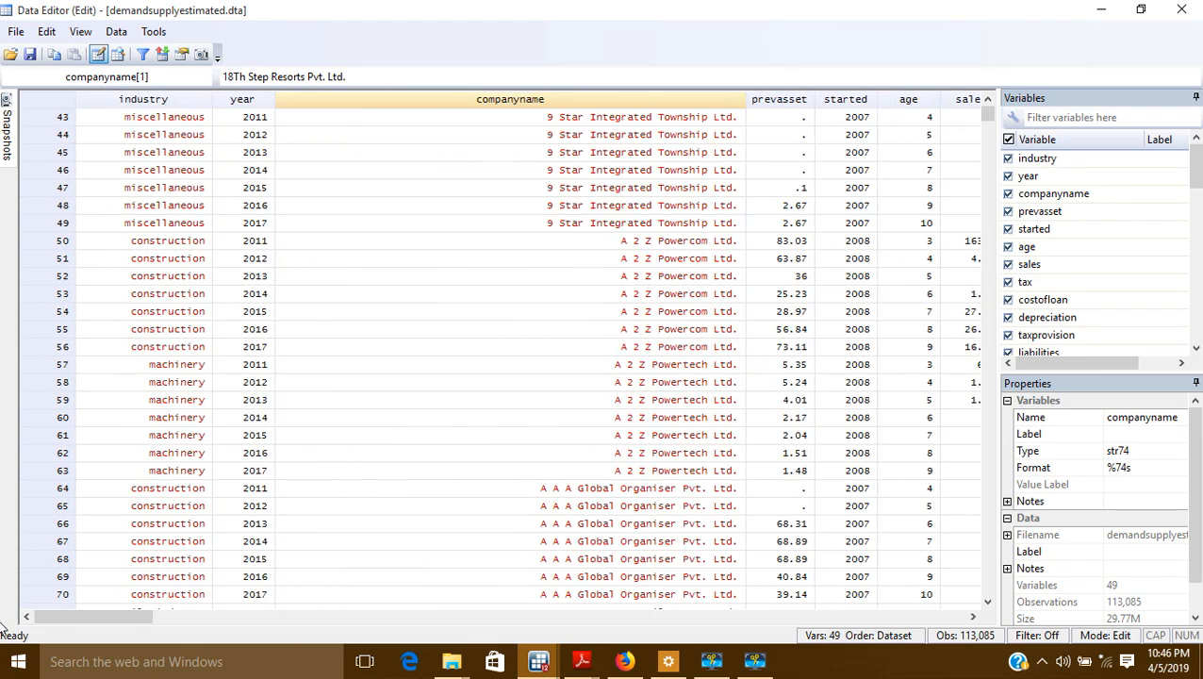
click(1184, 11)
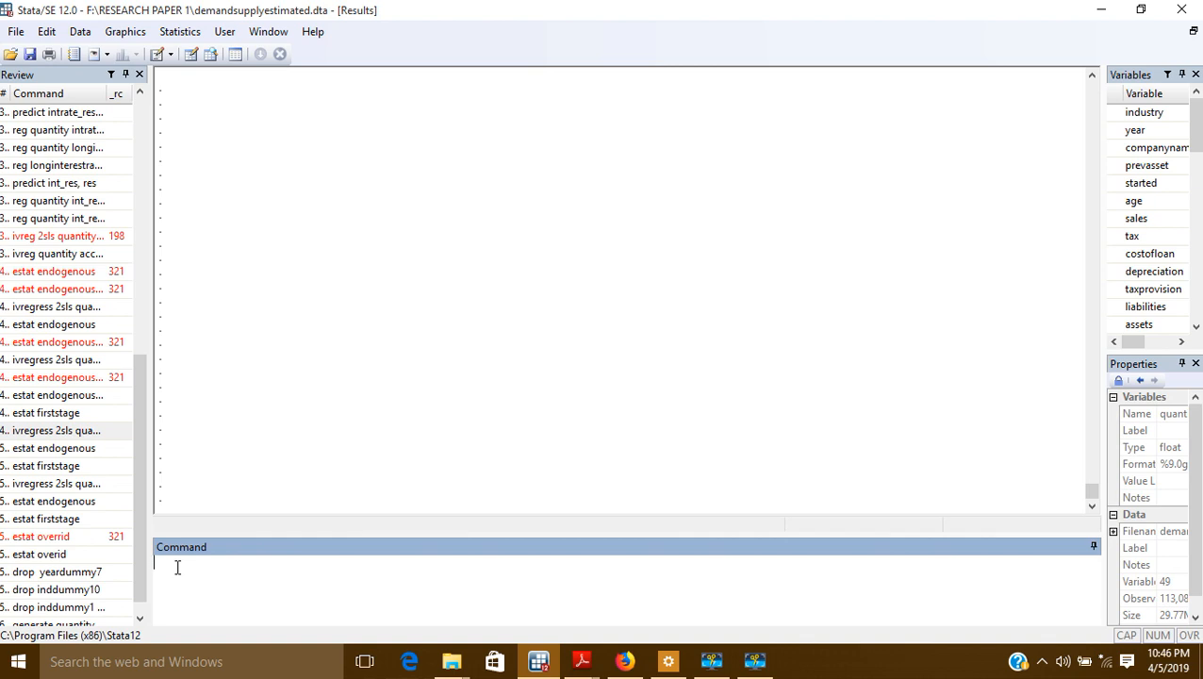
- Begin an ivregress 2sls command with quantity as the dependent variable
text(ivregress 2sls)
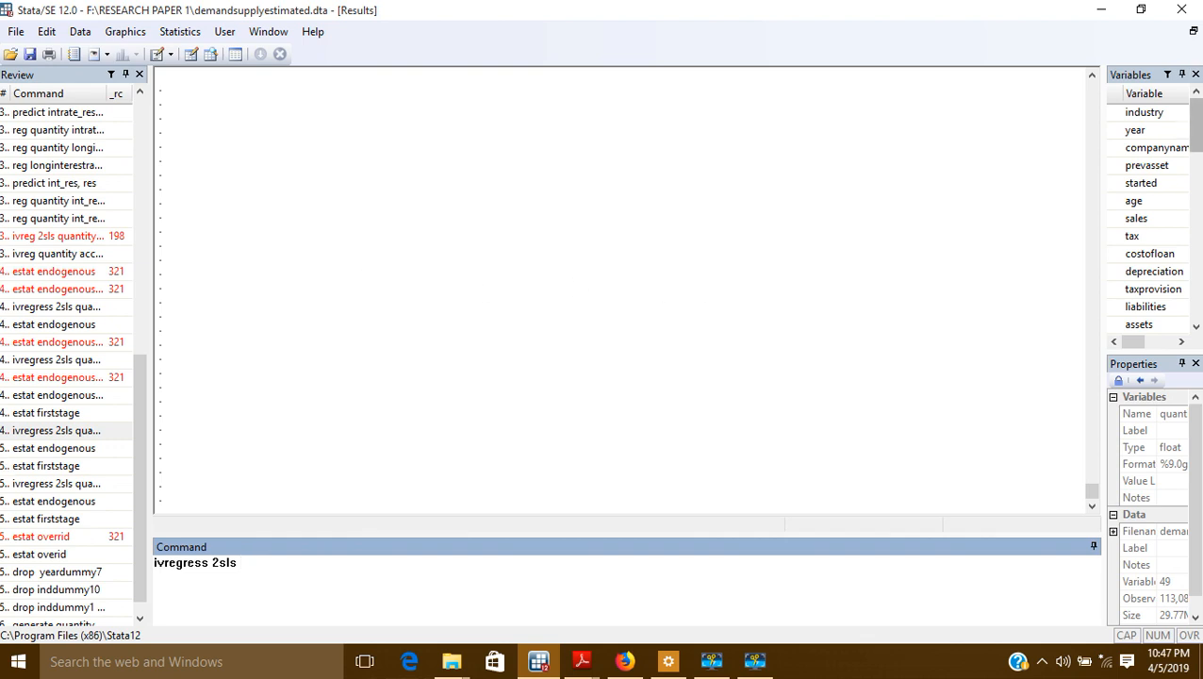
drag(1195, 123, 1194, 311)
double_click(1143, 308)
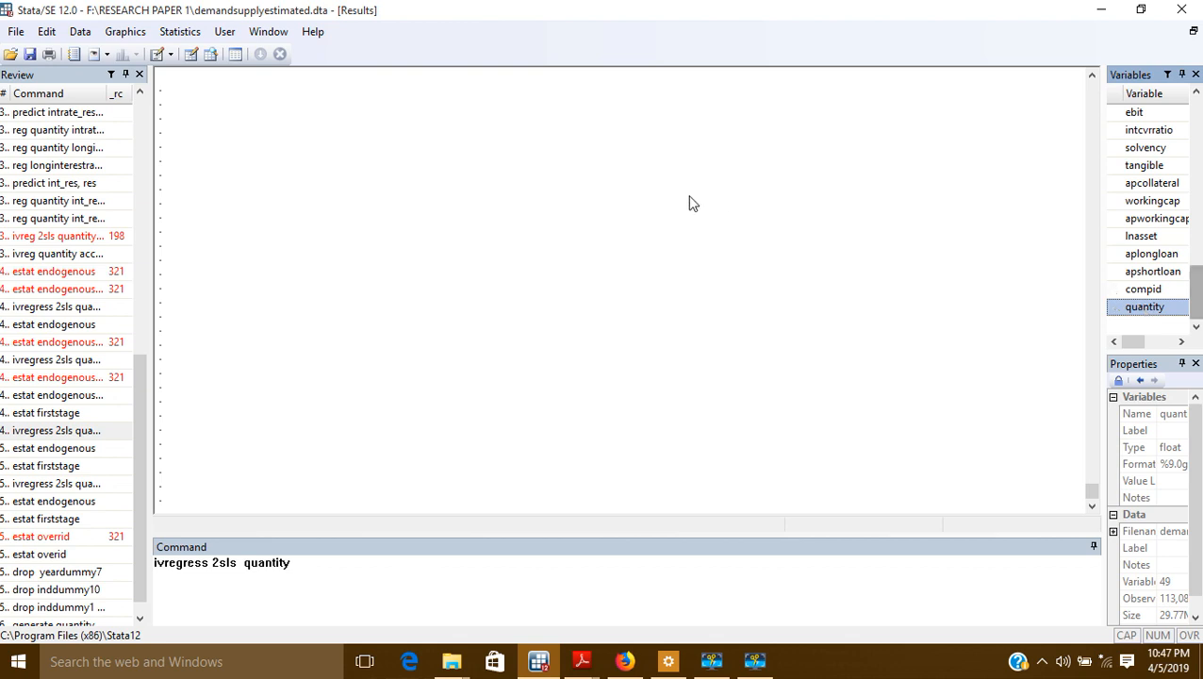
click(302, 575)
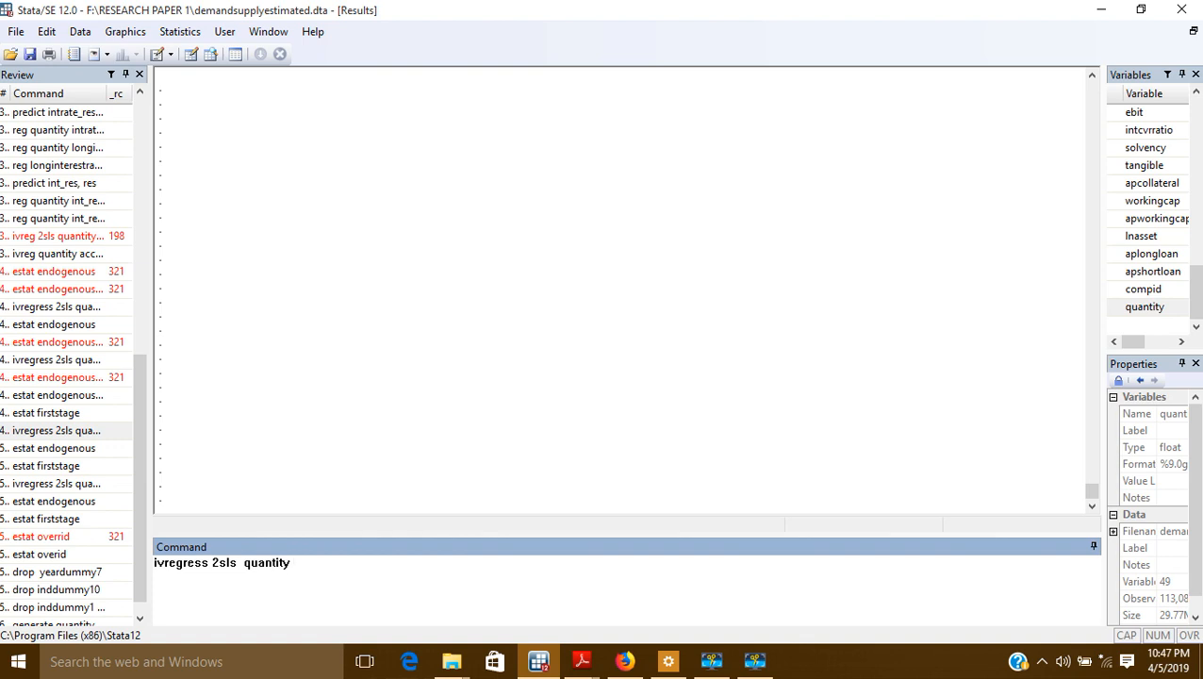
- Switch to 2sls Testing.pdf in Adobe Reader to check the ivregress 2sls syntax for demand and supply functions
click(580, 662)
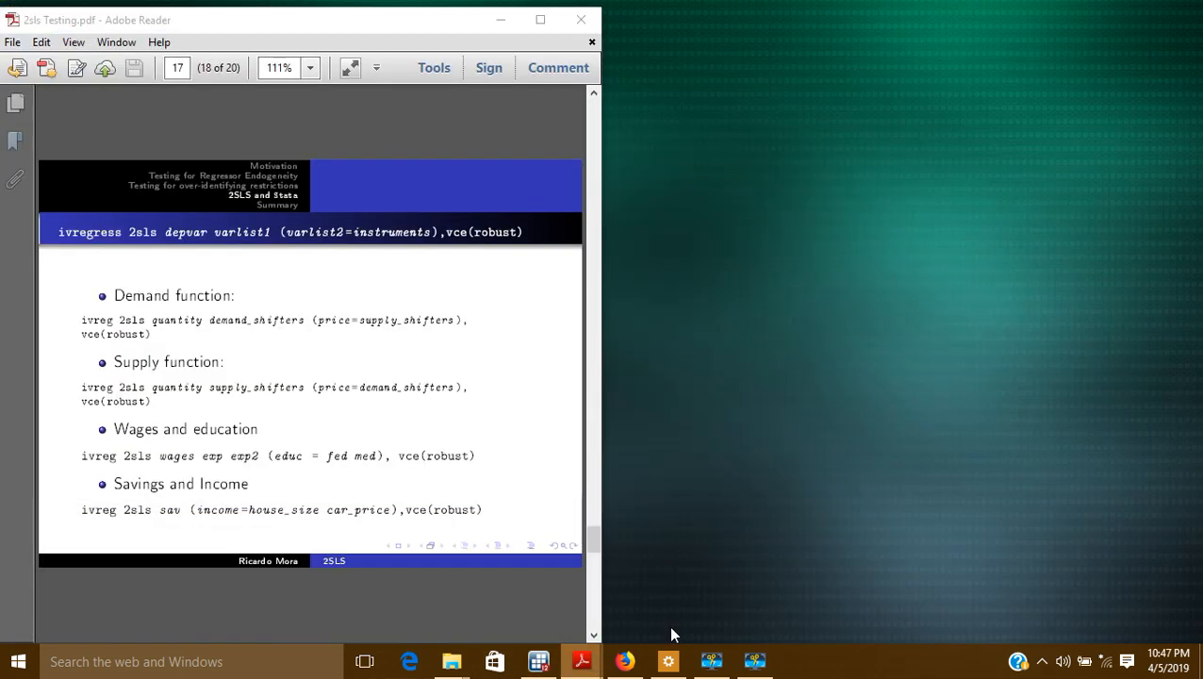
click(669, 625)
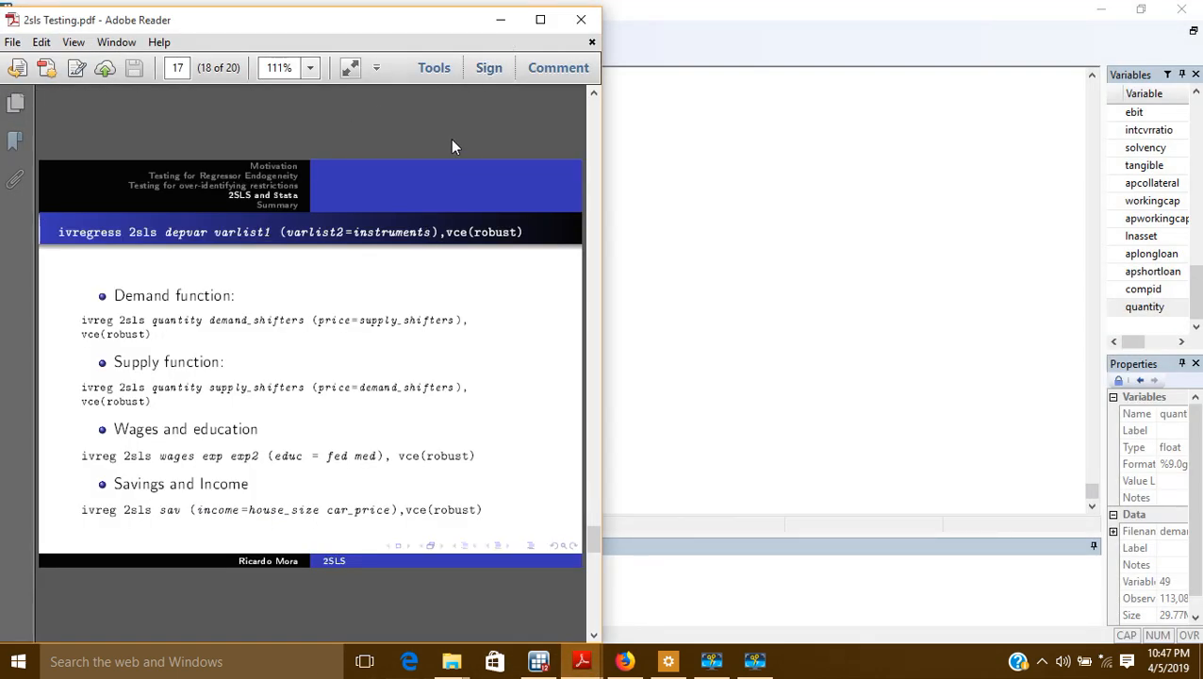
- Return to Stata and add apsales after quantity in the ivregress 2sls command
click(503, 21)
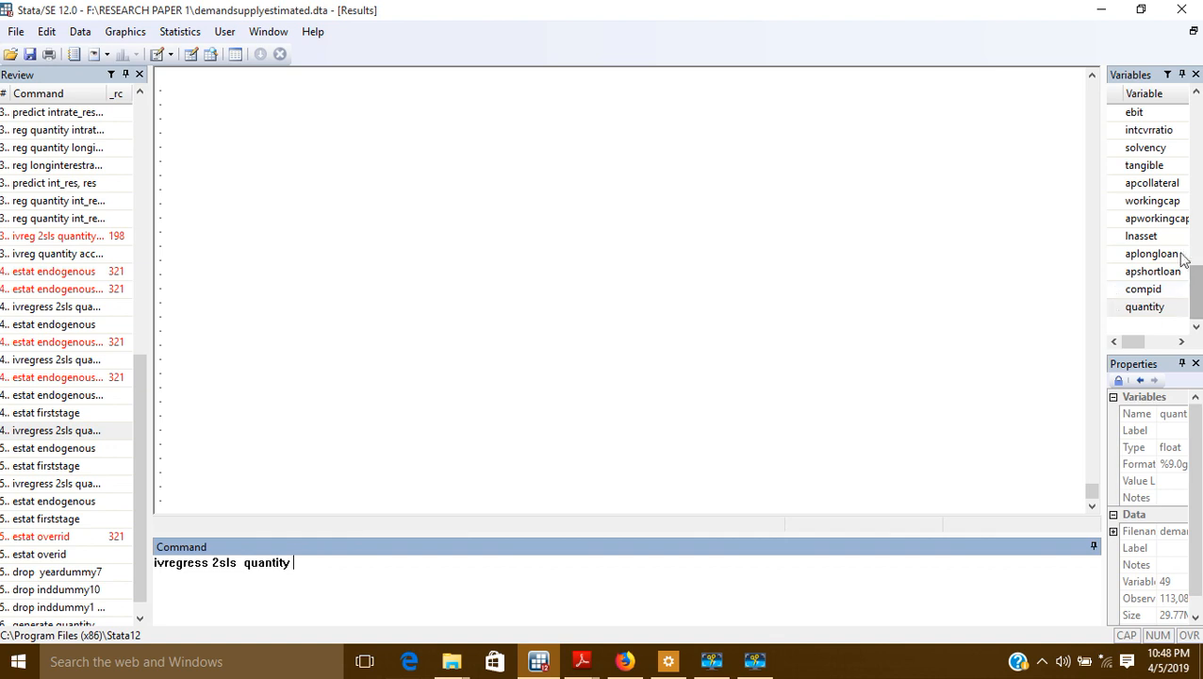
drag(1200, 298, 1198, 133)
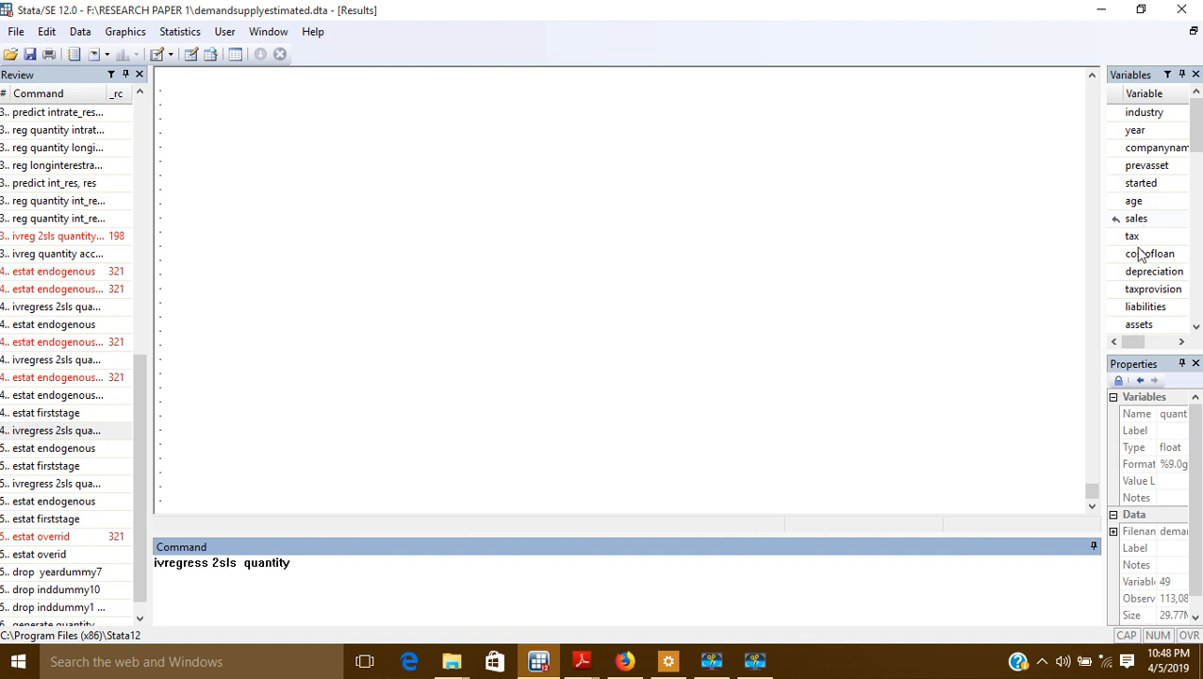
click(1195, 326)
click(1195, 325)
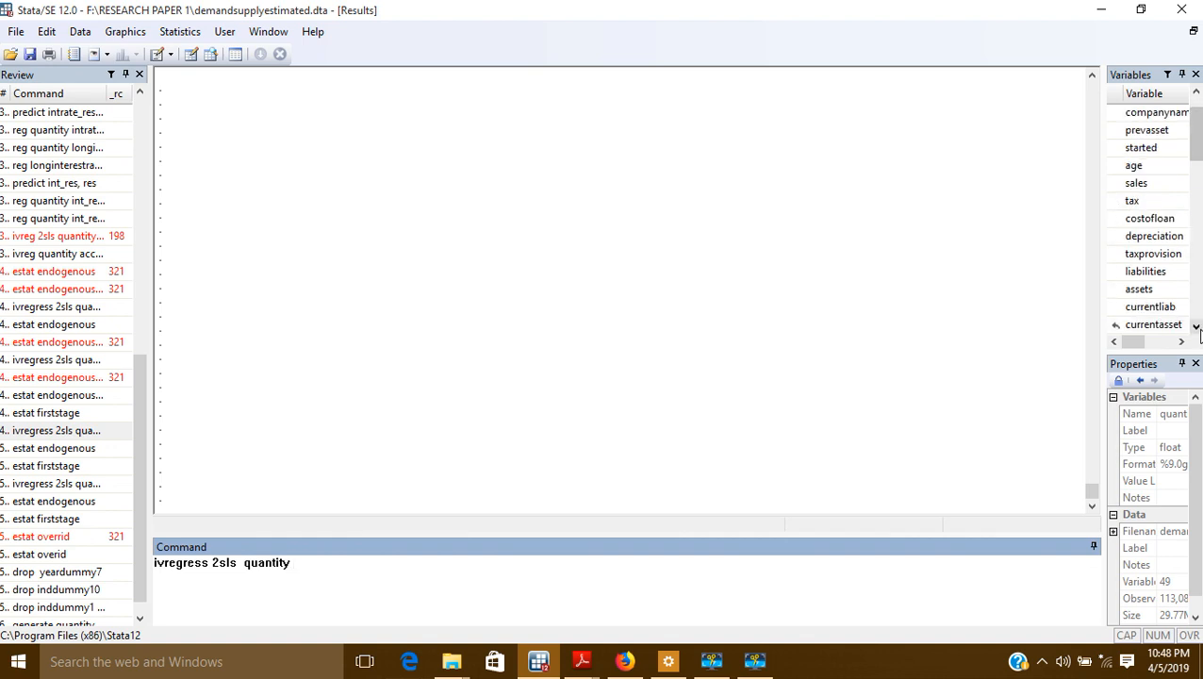
click(1196, 325)
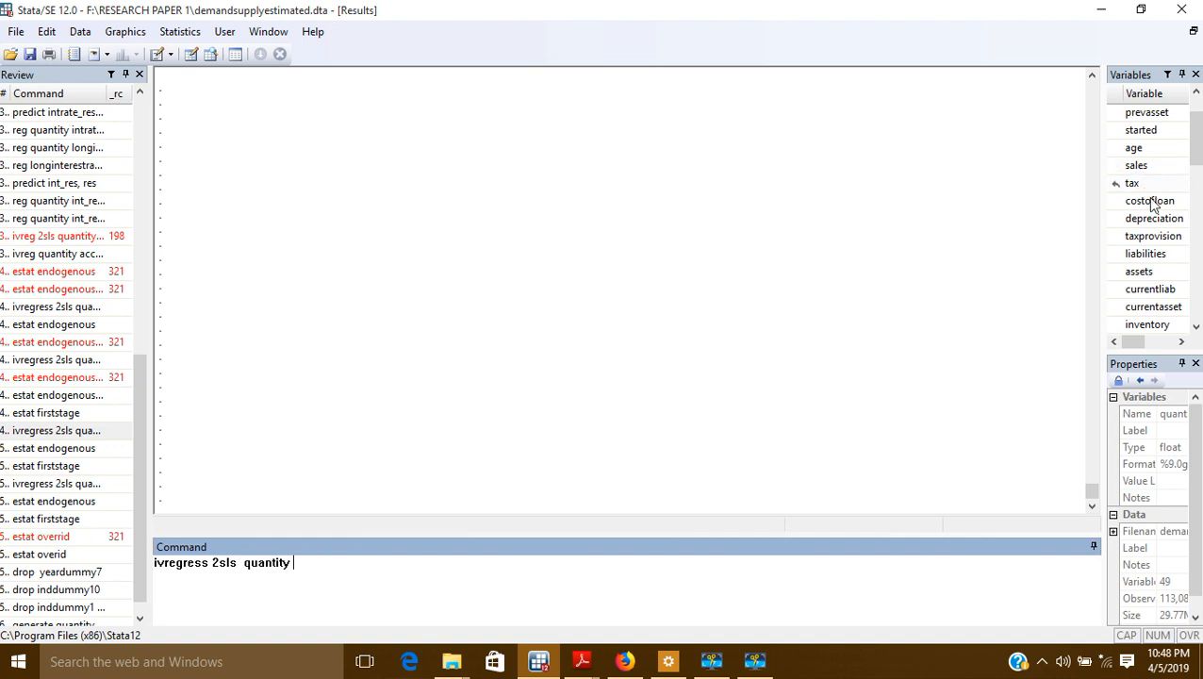
click(1196, 325)
click(1195, 326)
click(1196, 325)
click(1195, 327)
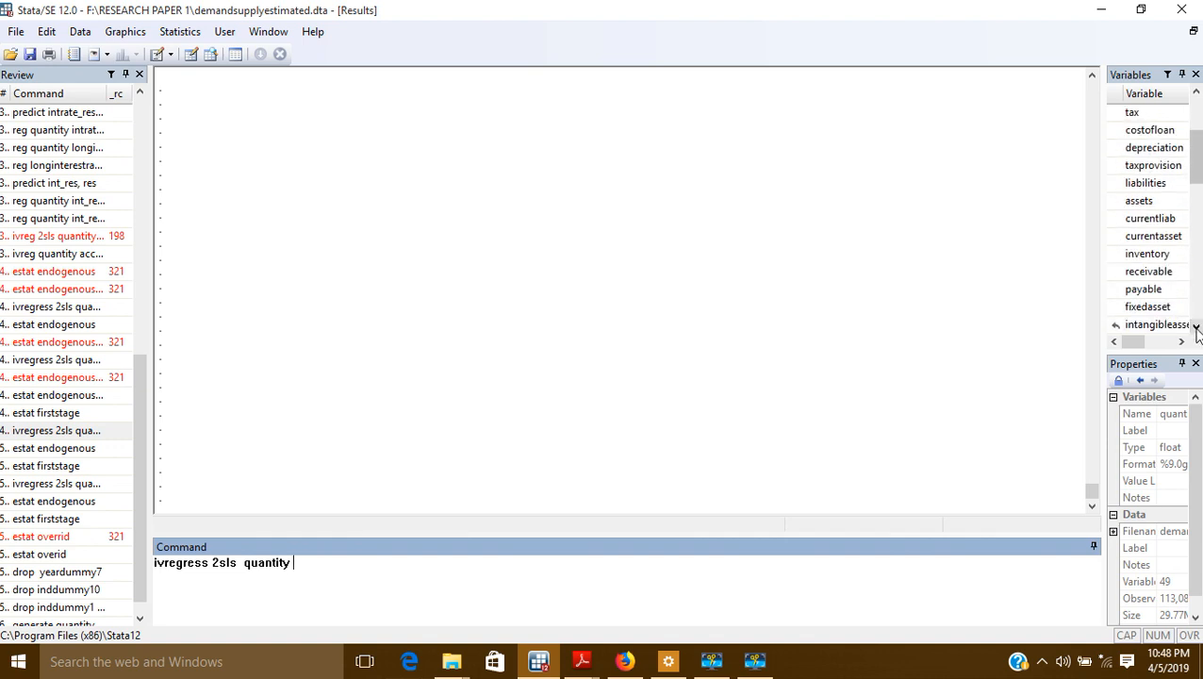
click(1195, 327)
click(1195, 327)
click(1195, 327)
click(1195, 327)
click(1196, 327)
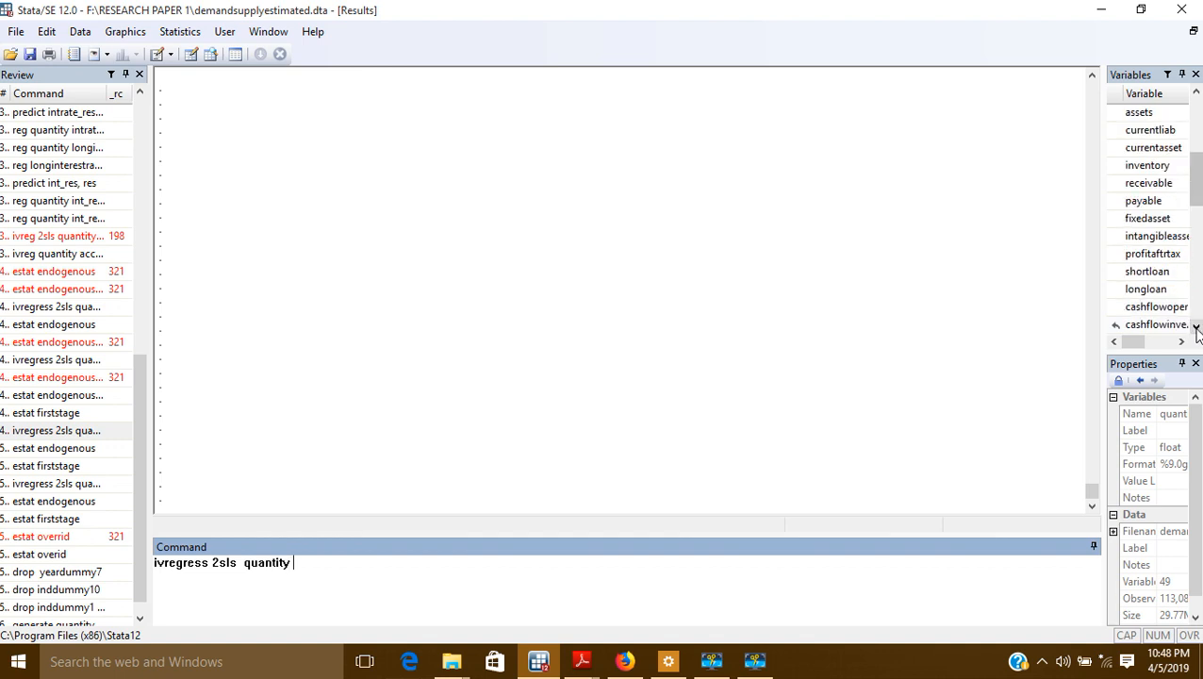
click(1196, 327)
click(1196, 327)
click(1195, 327)
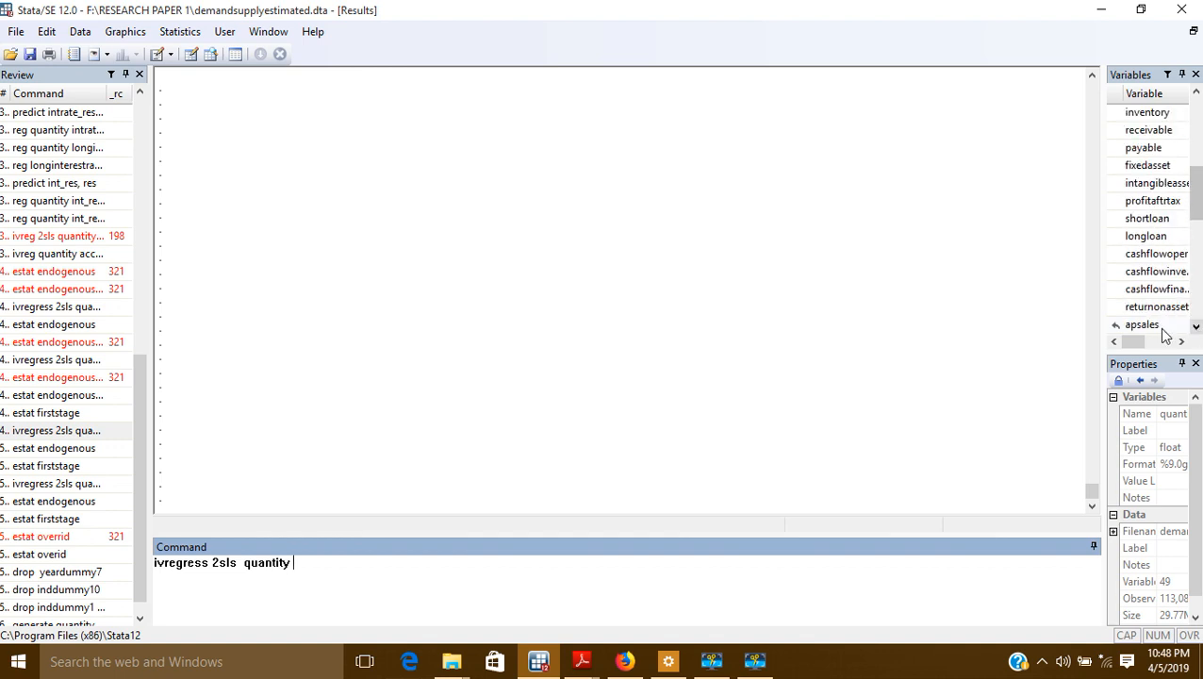
double_click(1158, 326)
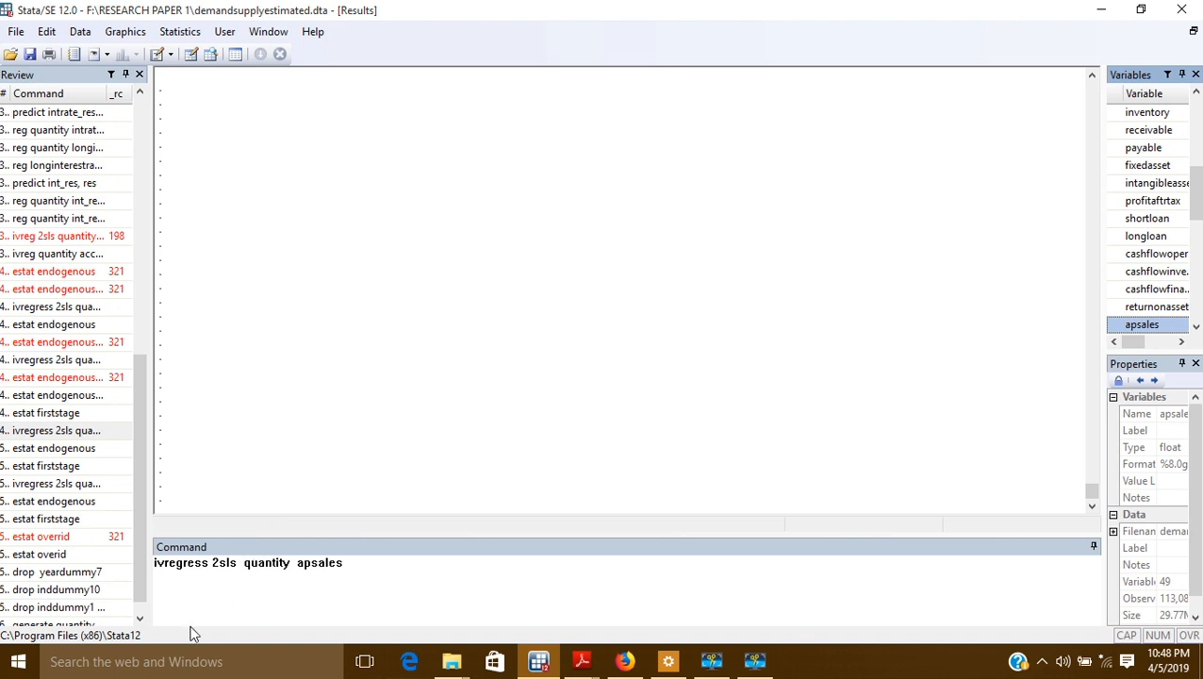
- Insert apintcashflow in the ivregress 2sls command in place of quantity
click(244, 563)
drag(245, 563, 291, 564)
click(269, 511)
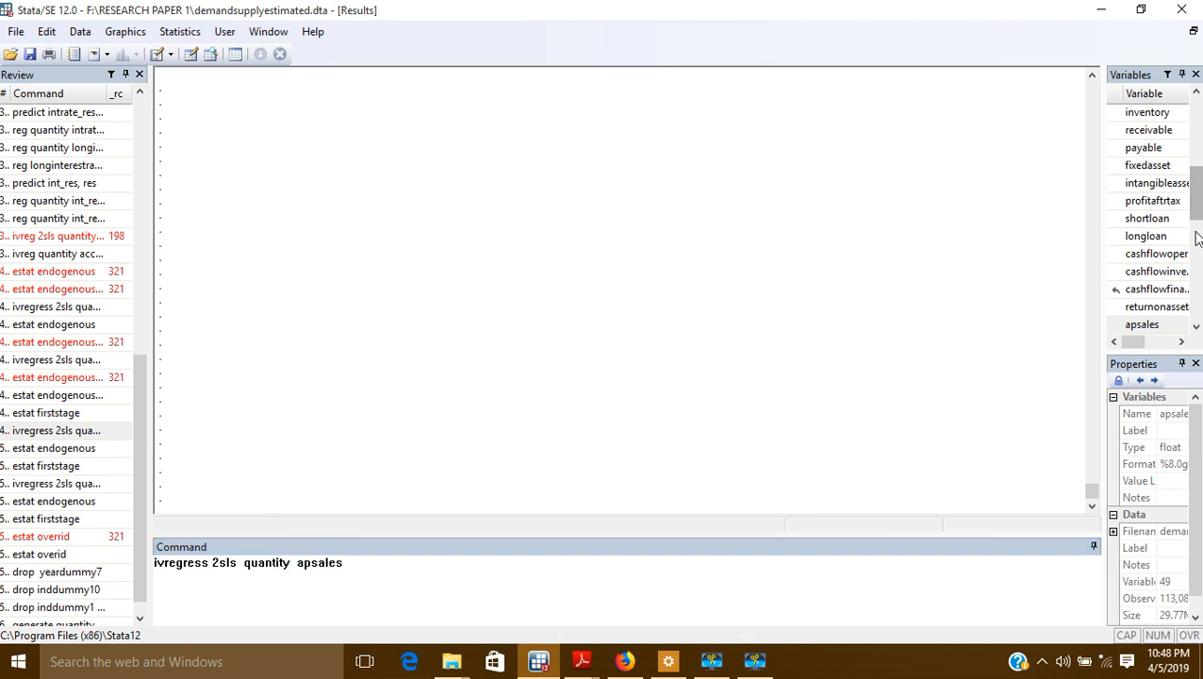
drag(1194, 209, 1194, 223)
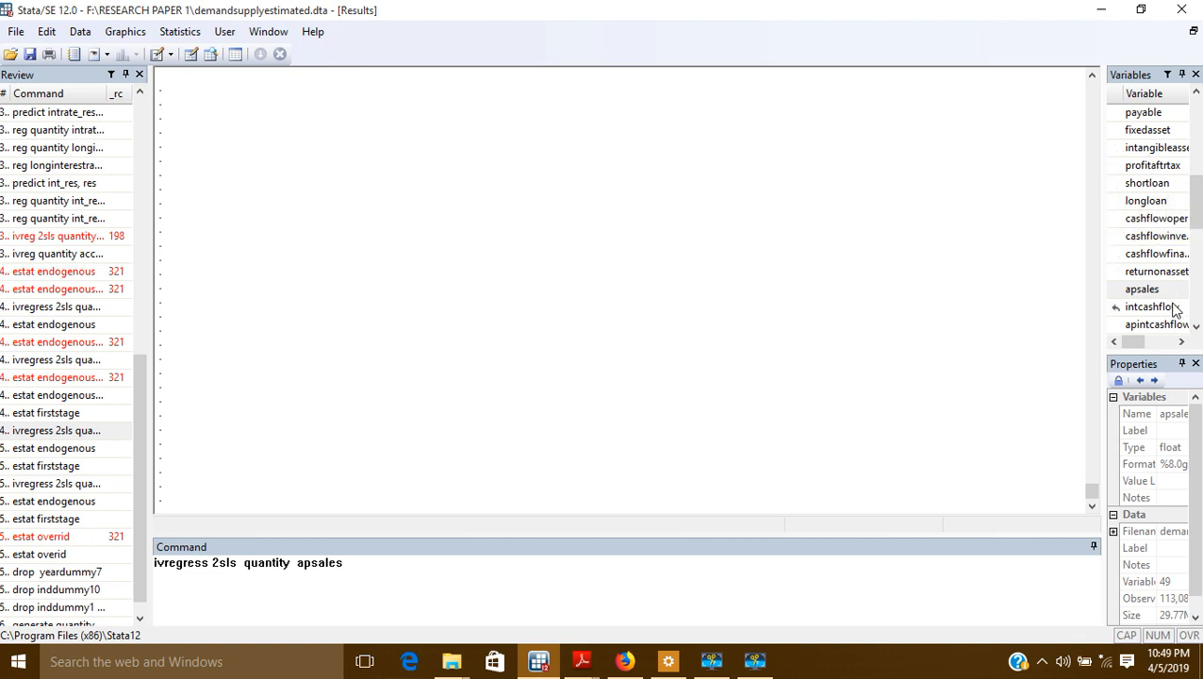
click(1194, 327)
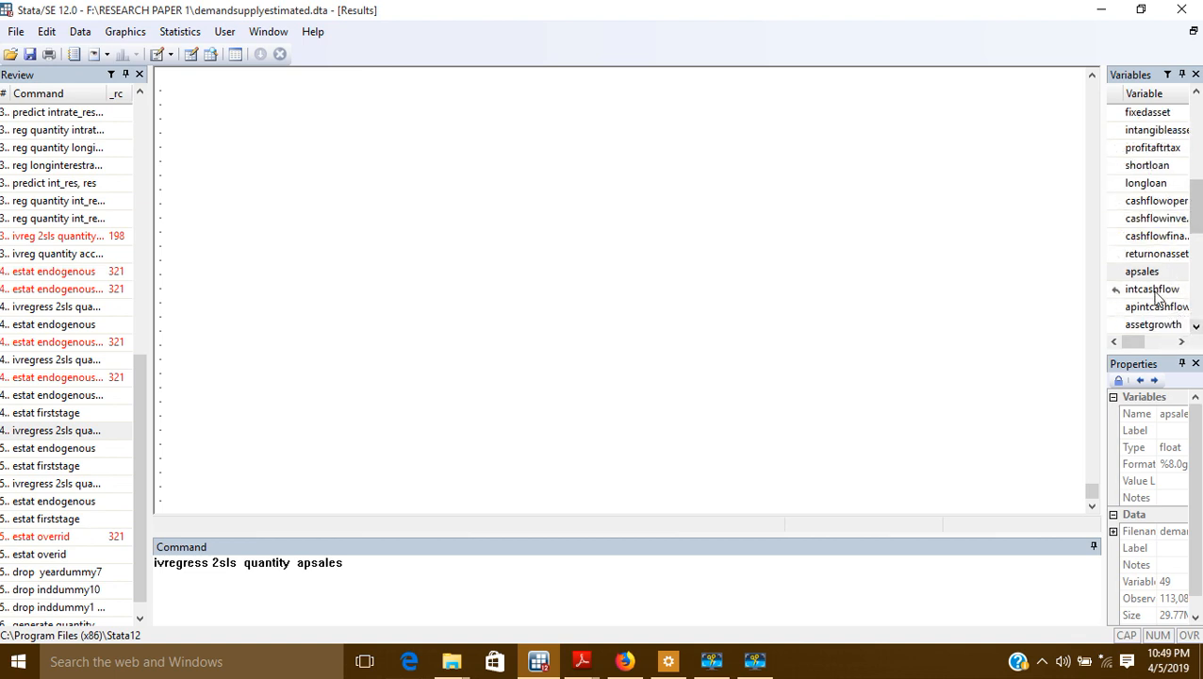
double_click(1155, 308)
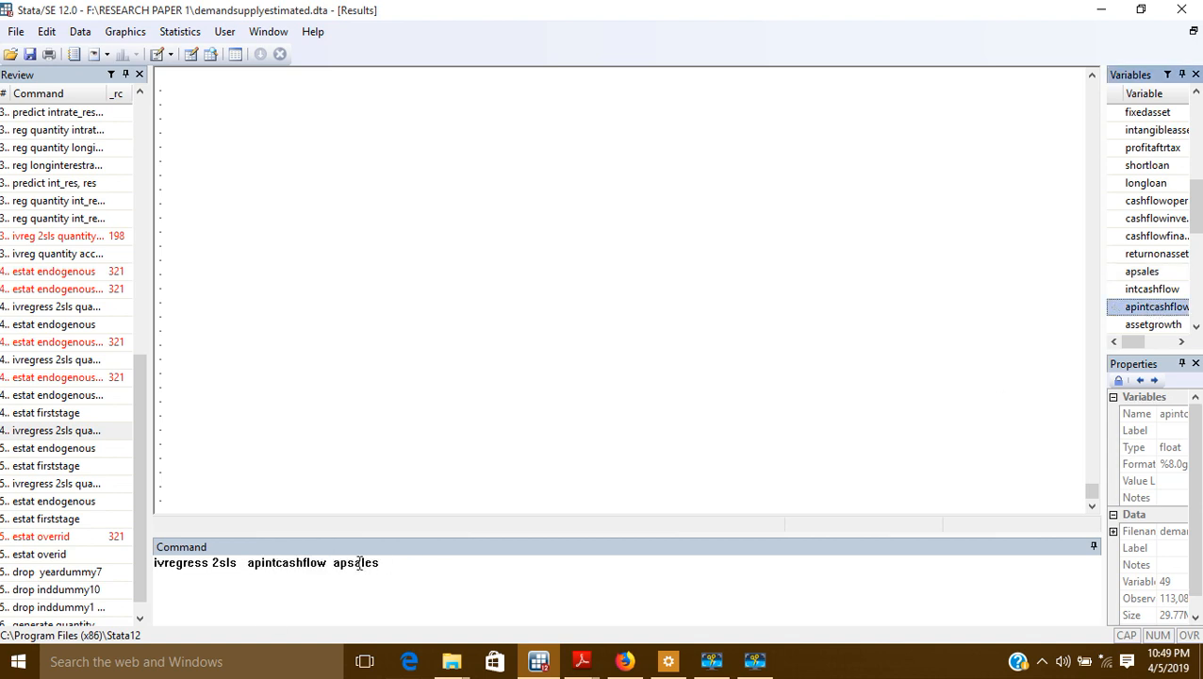
- Move apsales in front of apintcashflow in the command
drag(334, 563, 387, 564)
key(BackSpace)
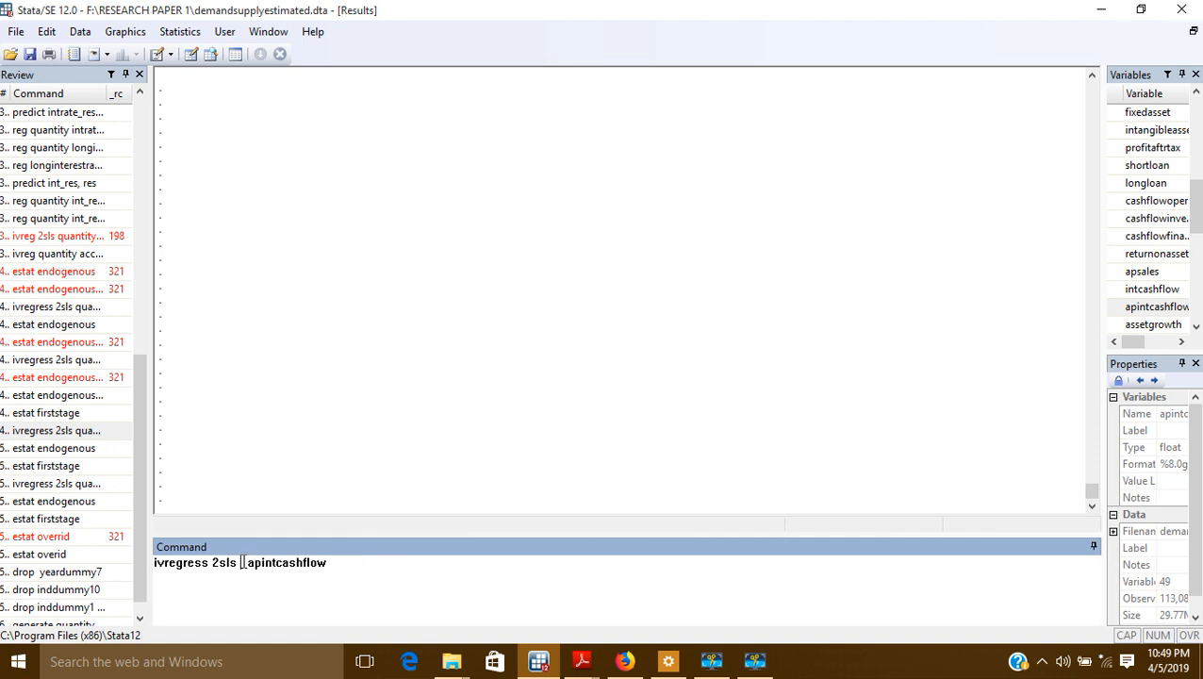
key(ctrl+z)
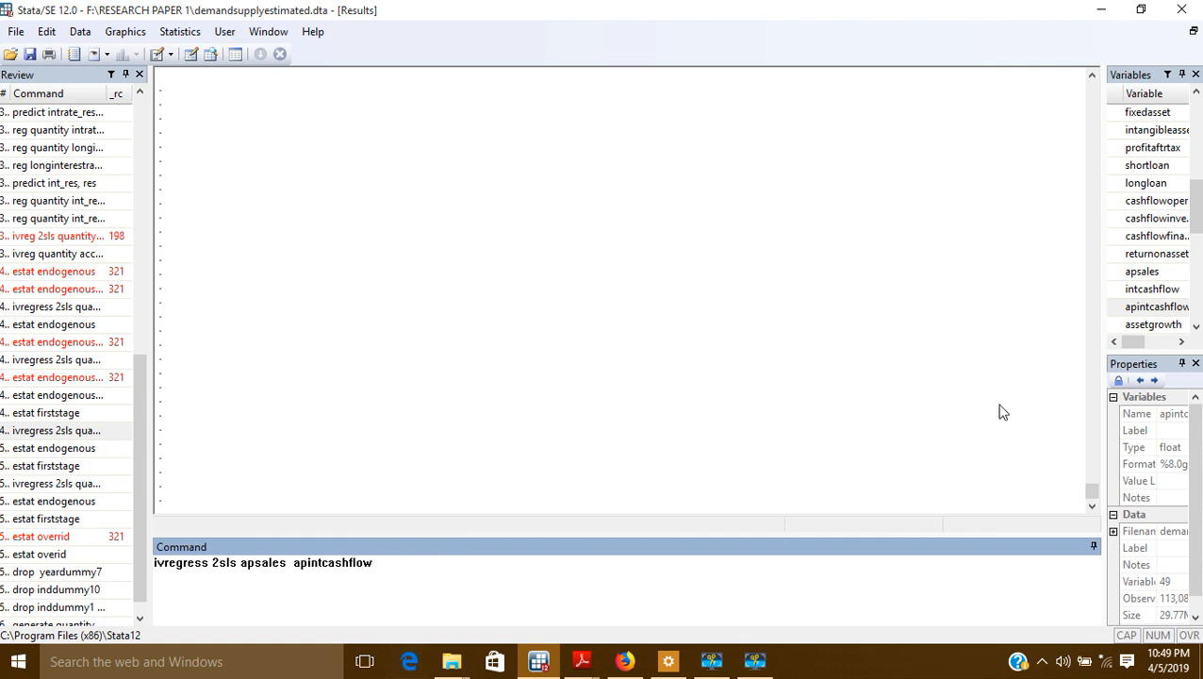
- Append the variables assetgrowth, accpayable and netaccpayable to the ivregress 2sls command
click(1195, 327)
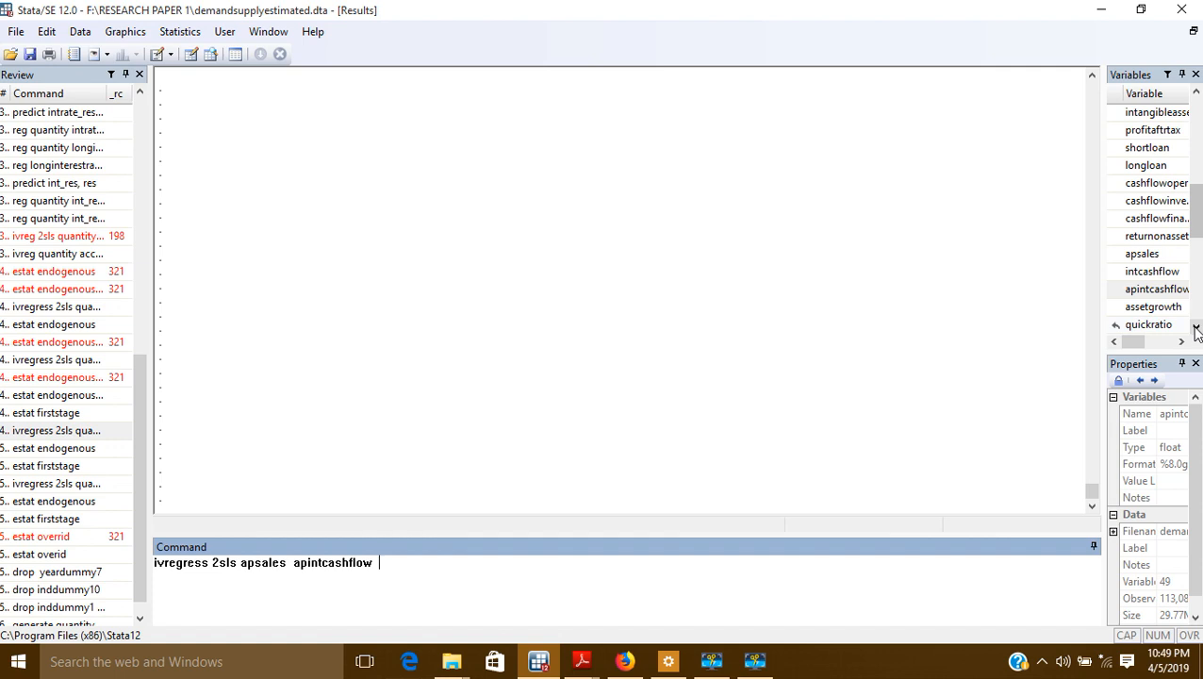
double_click(1160, 308)
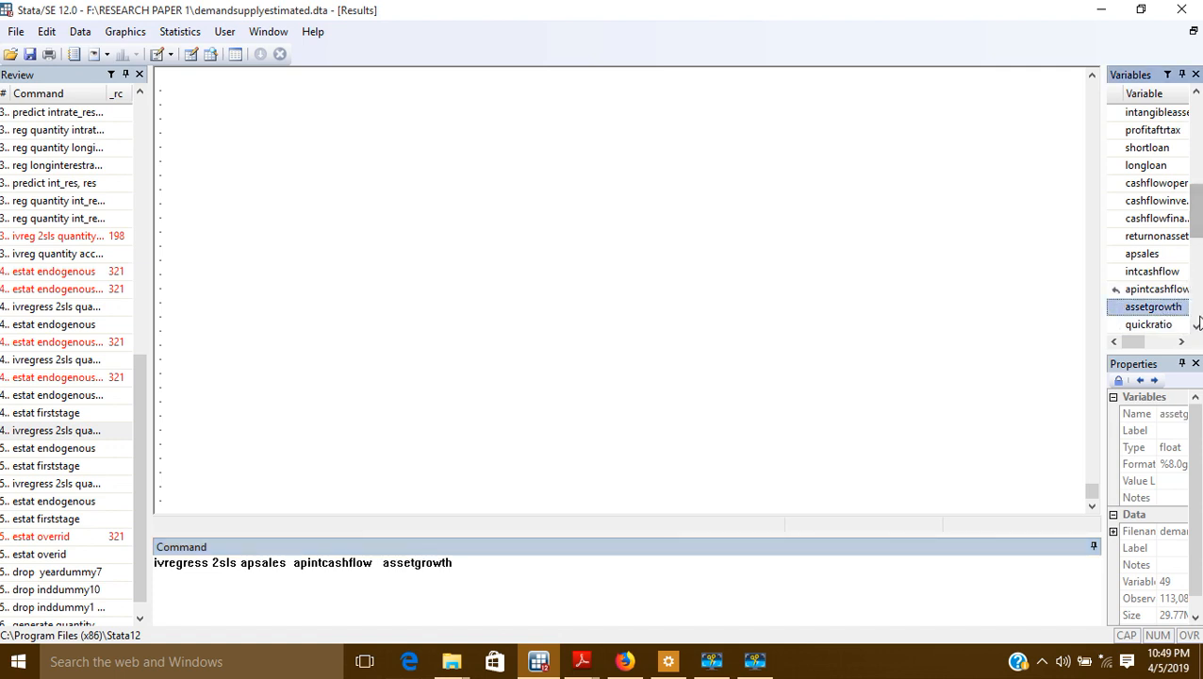
click(1196, 325)
click(1196, 325)
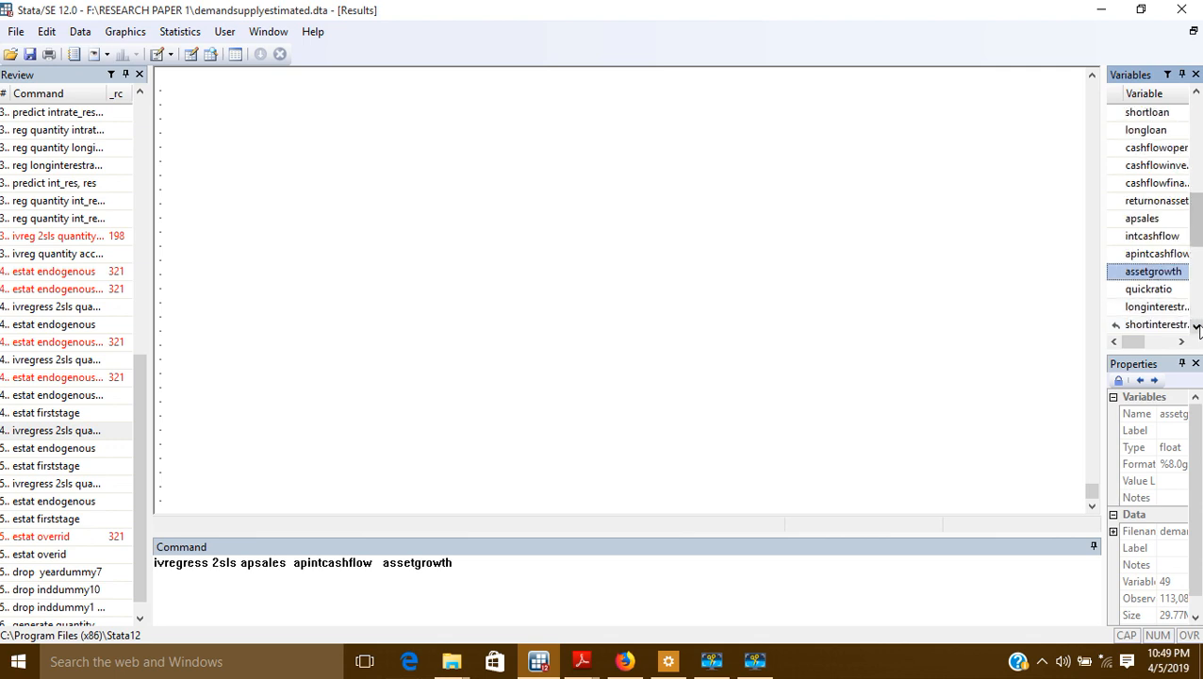
click(1196, 325)
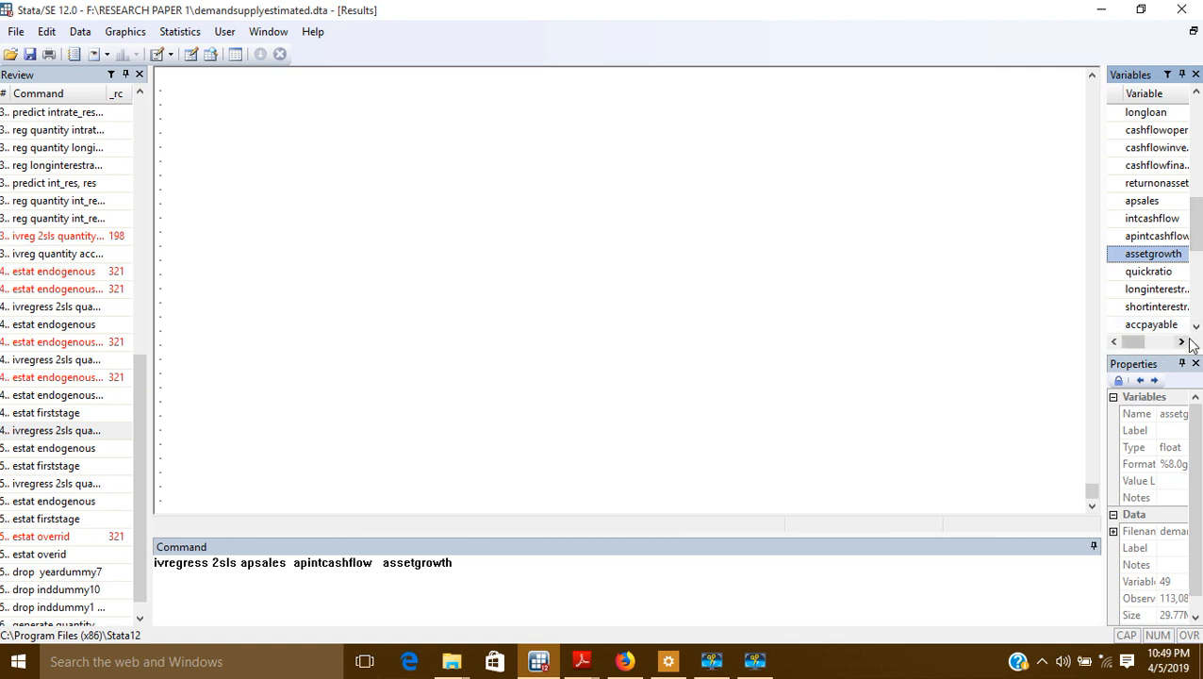
double_click(1177, 327)
click(1195, 326)
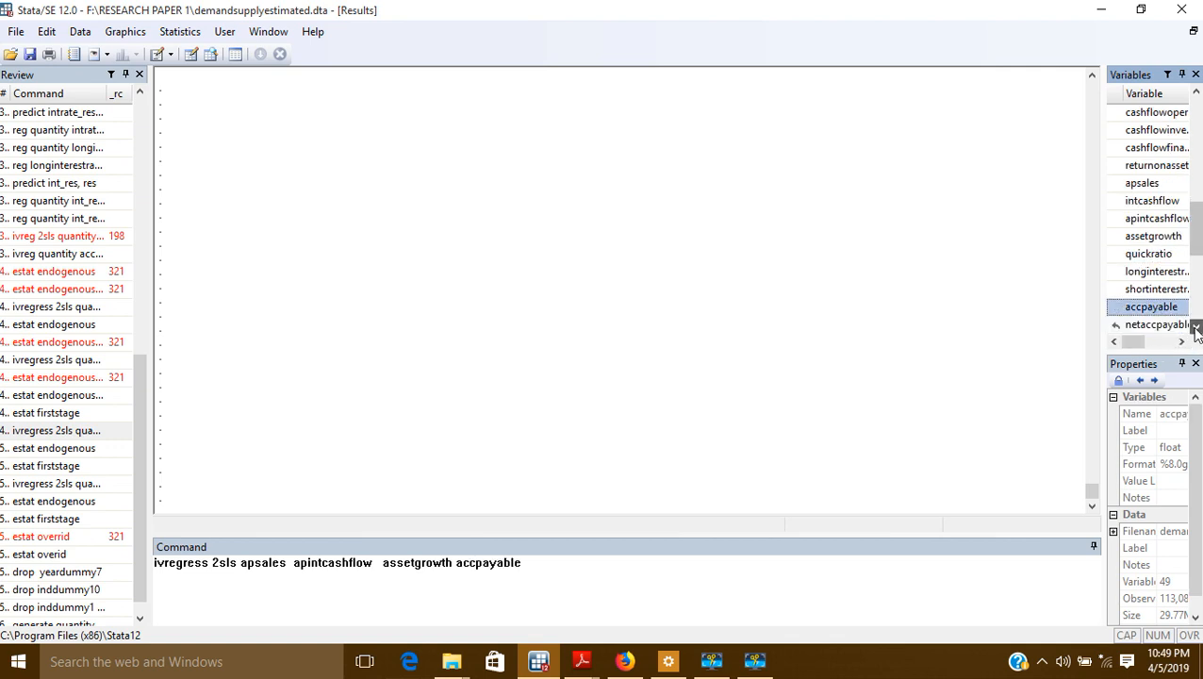
click(1195, 326)
double_click(1157, 315)
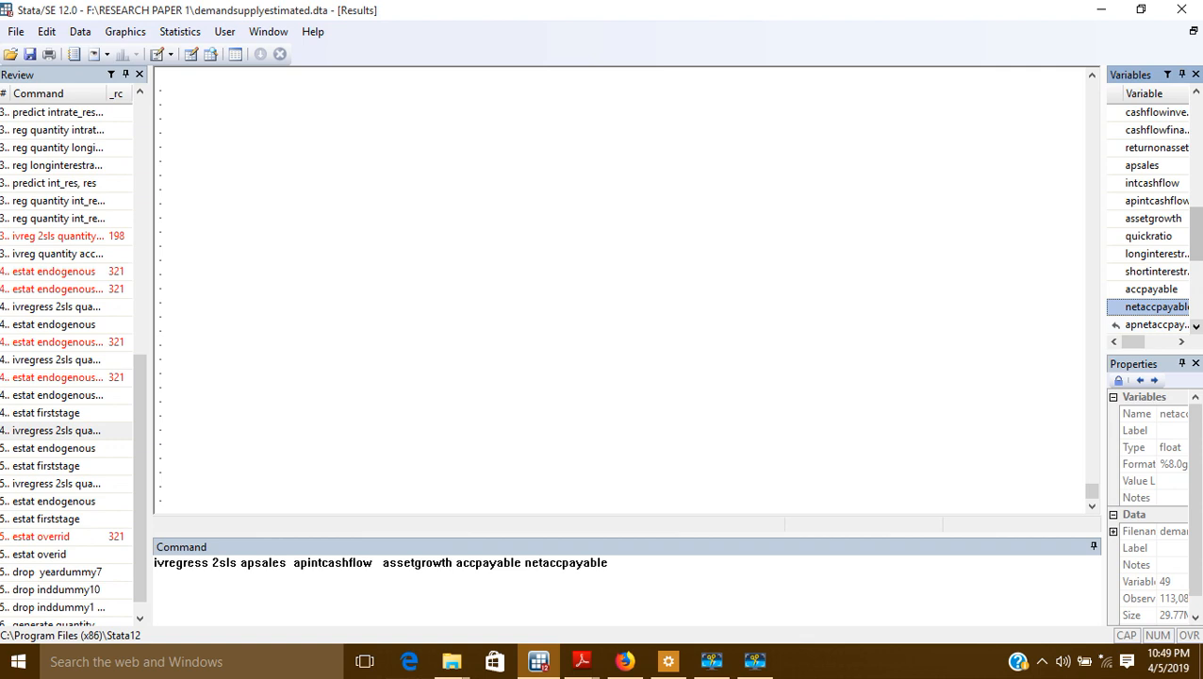
- Look through the remaining variables and append returnonasset to the end of the command
click(1195, 326)
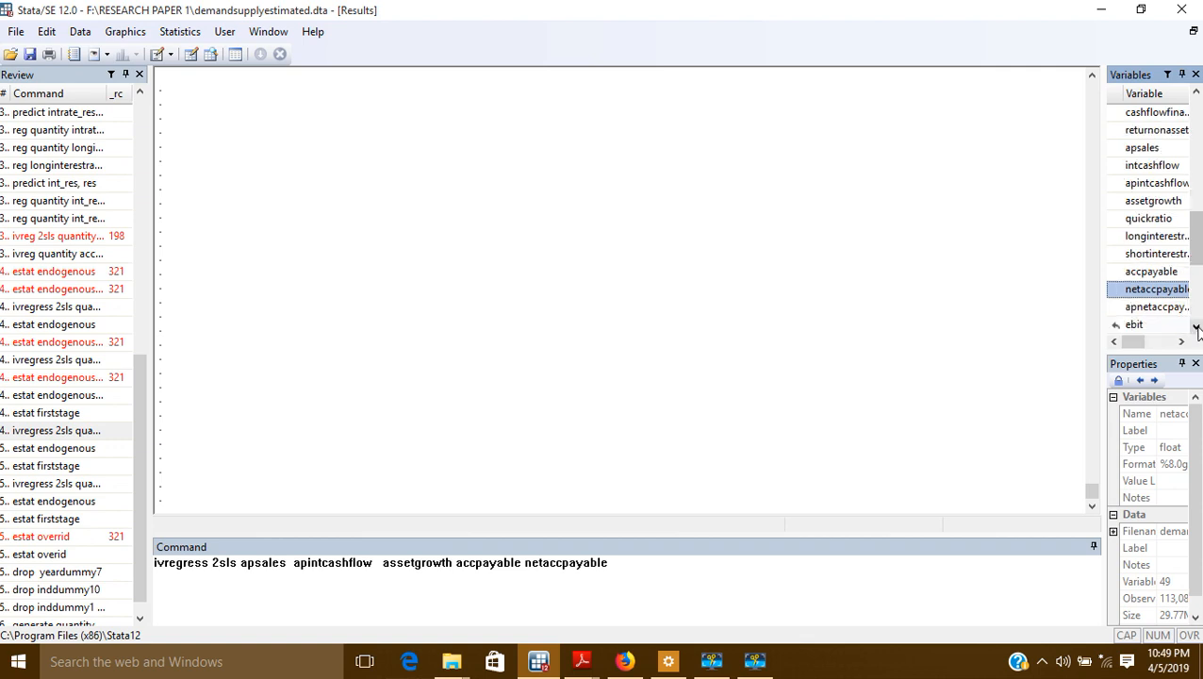
click(1196, 326)
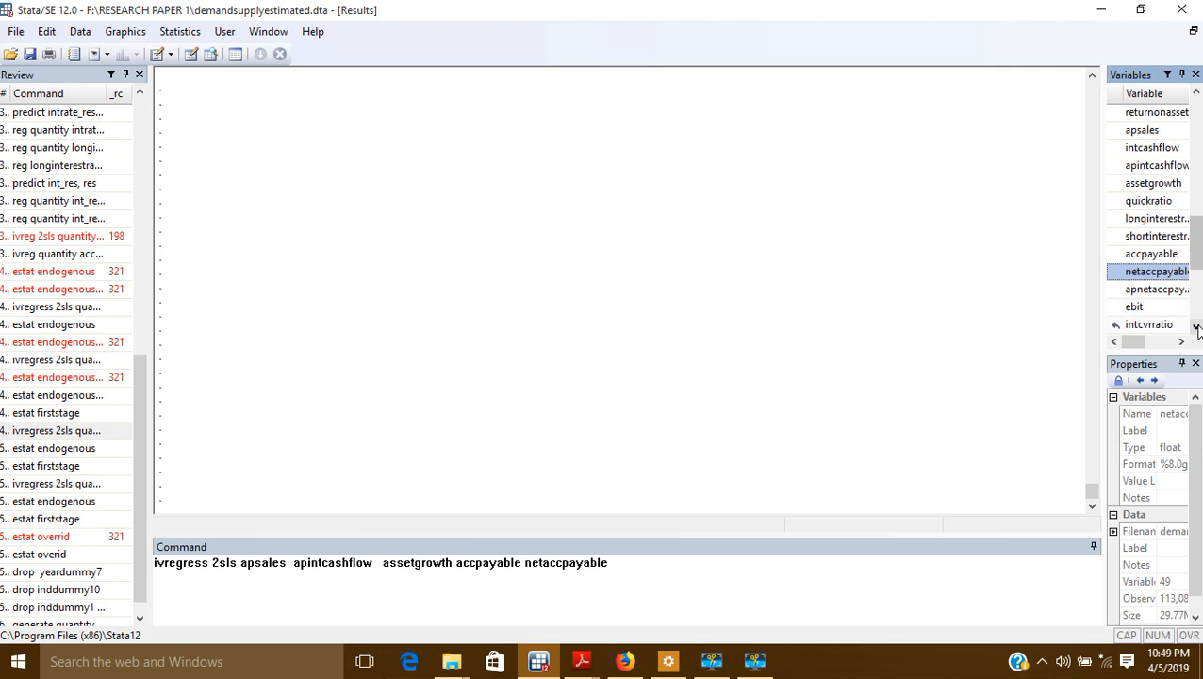
click(1195, 326)
click(1195, 326)
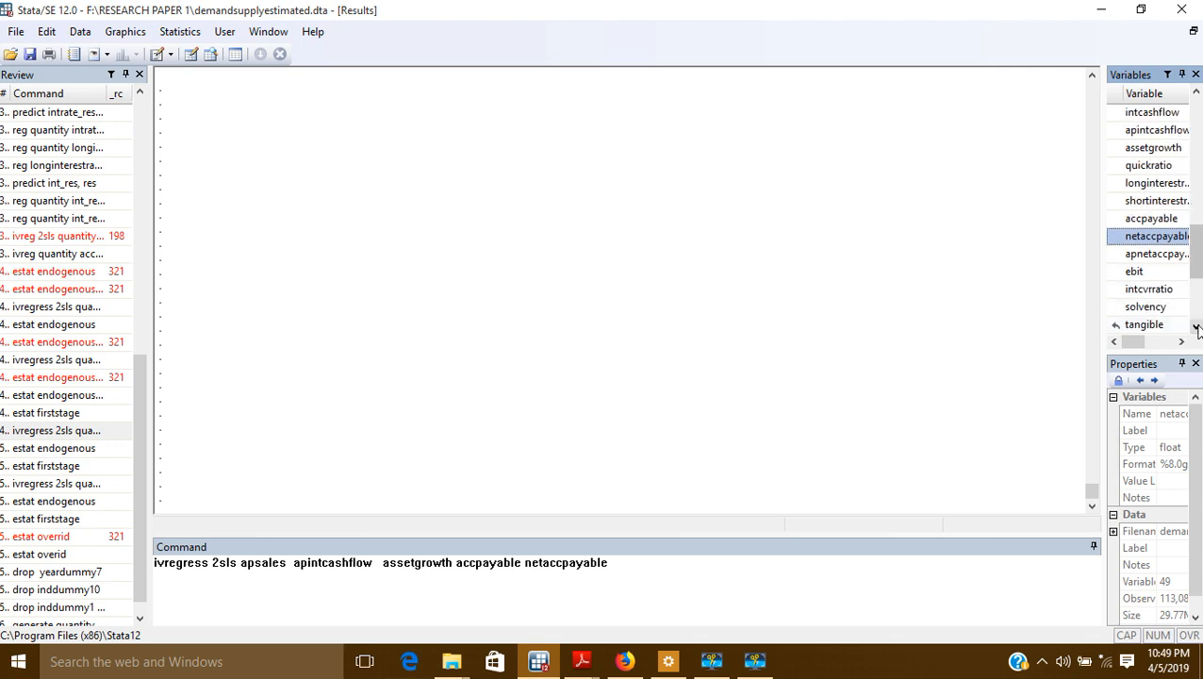
click(1194, 93)
click(1195, 92)
click(1195, 92)
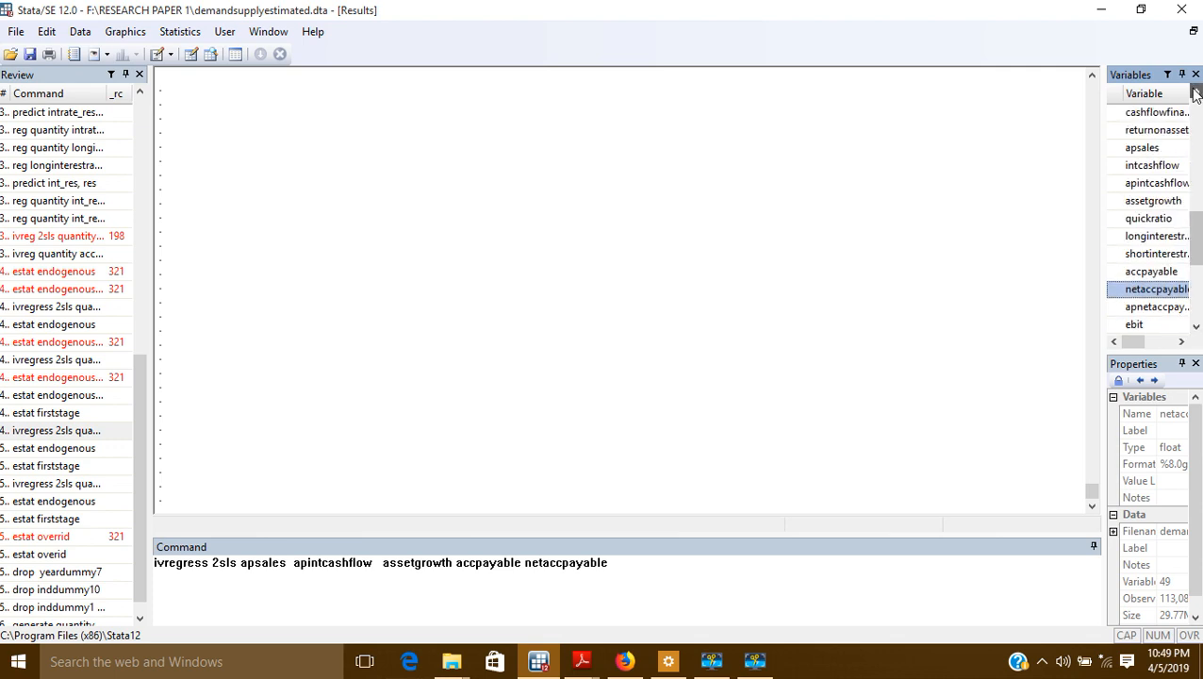
double_click(1156, 131)
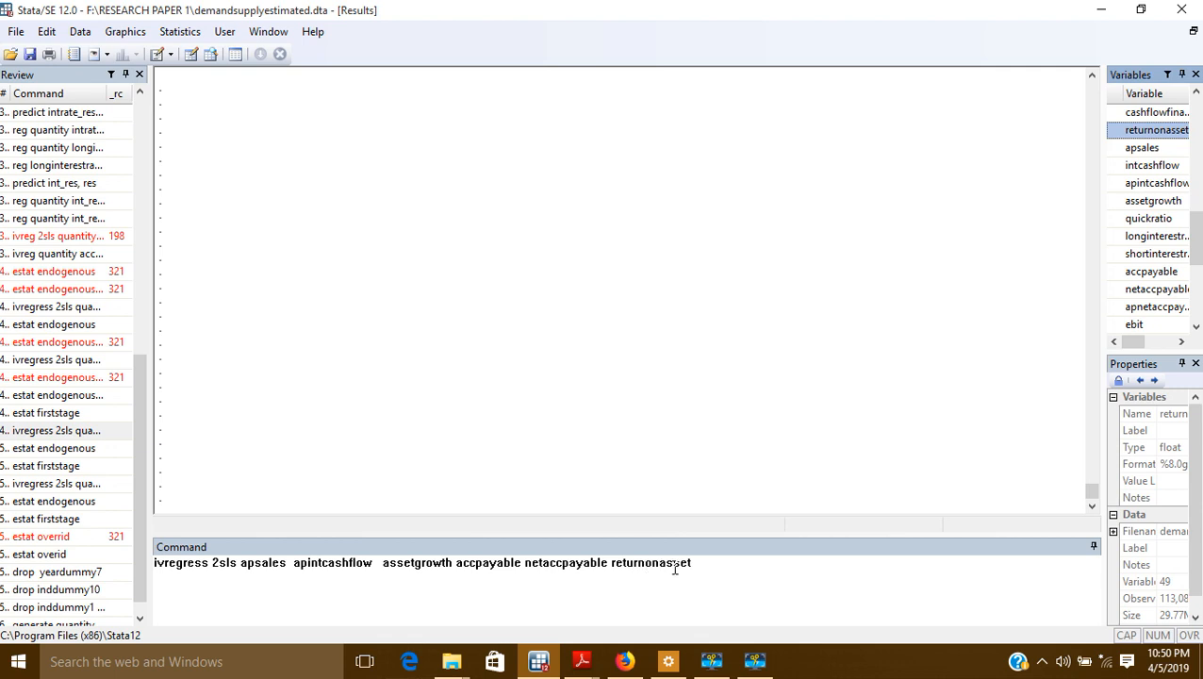
- Insert quantity as the dependent variable between 2sls and apsales
click(238, 564)
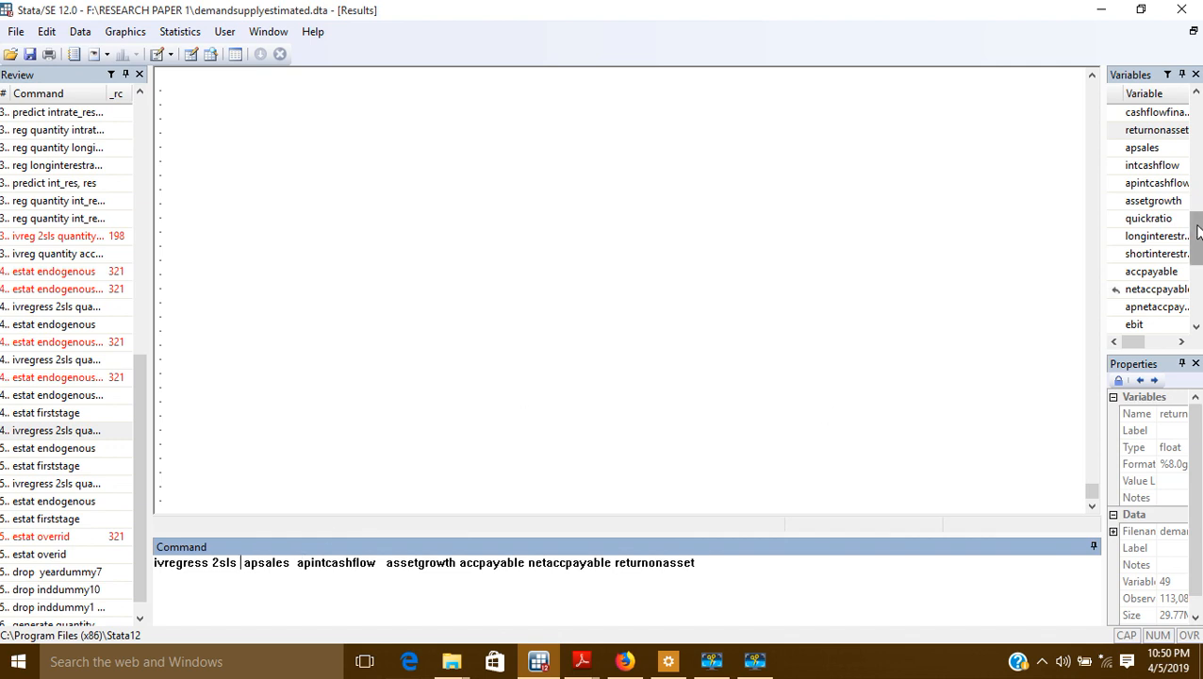
click(1199, 292)
double_click(1155, 307)
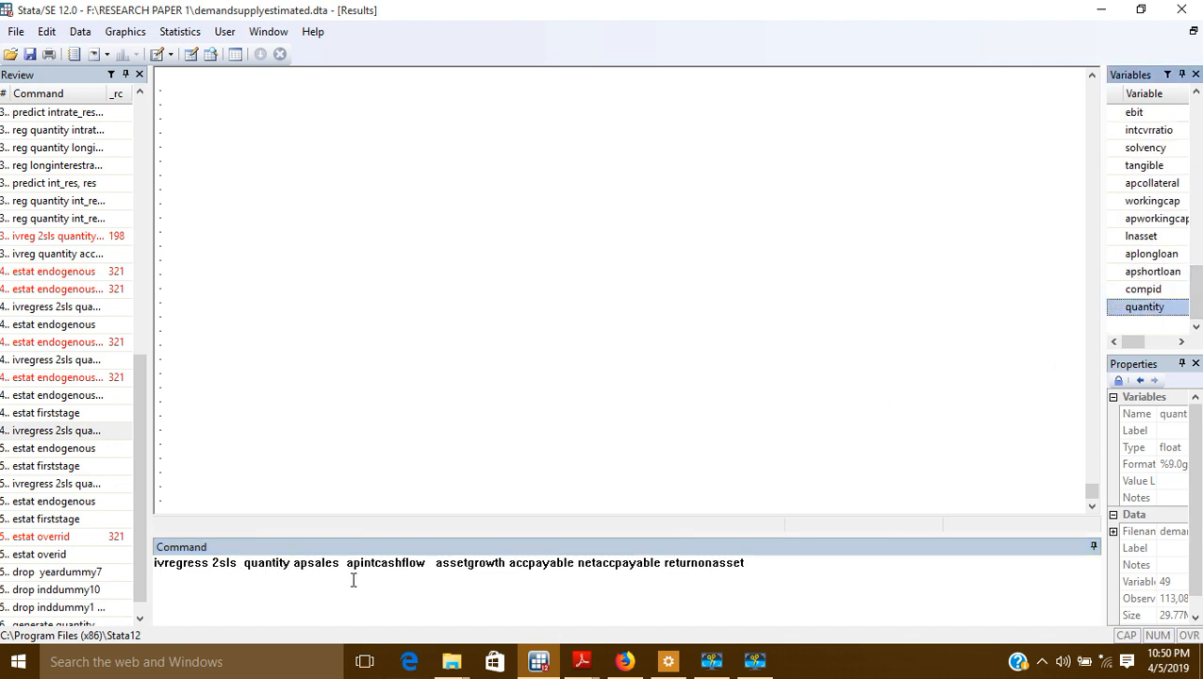
- Open a parenthesis after returnonasset and enter longinterestrate followed by an equals sign as the endogenous price variable
click(746, 562)
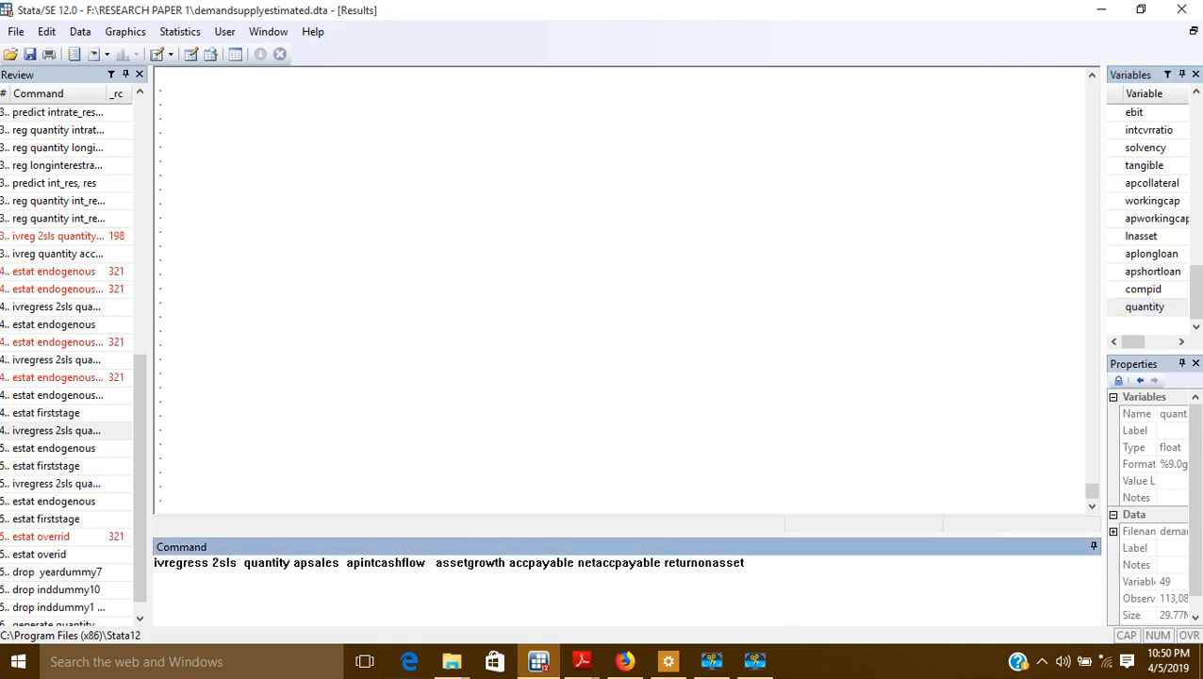
text(()
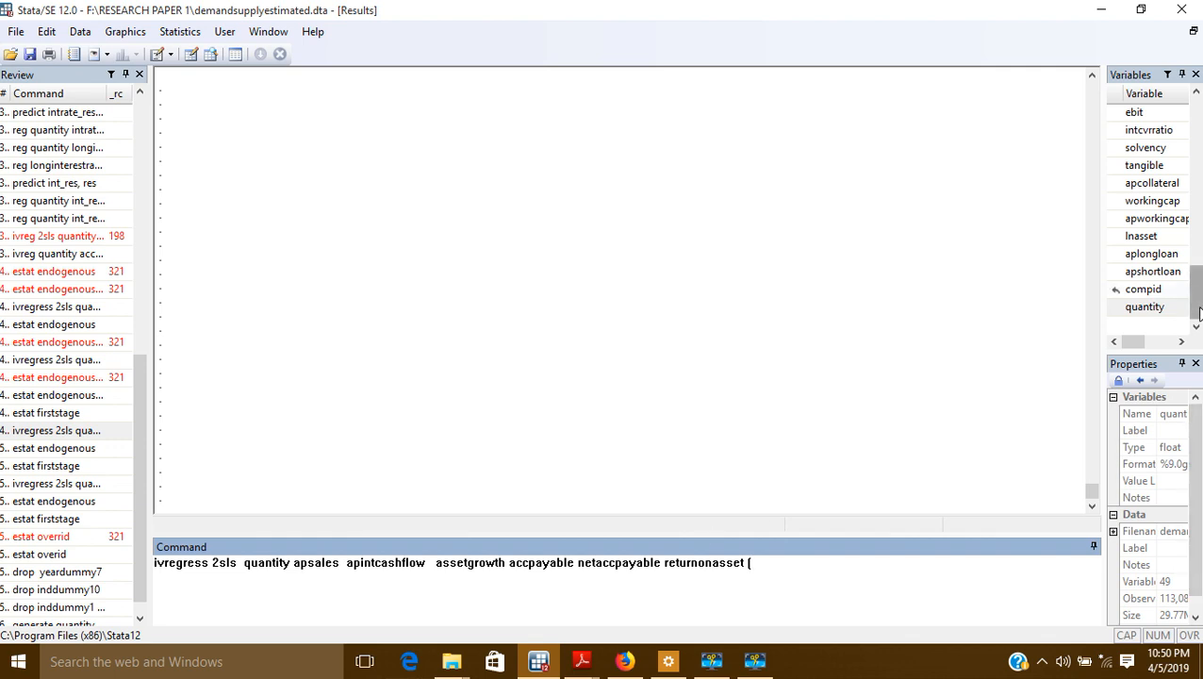
click(1195, 95)
click(1195, 94)
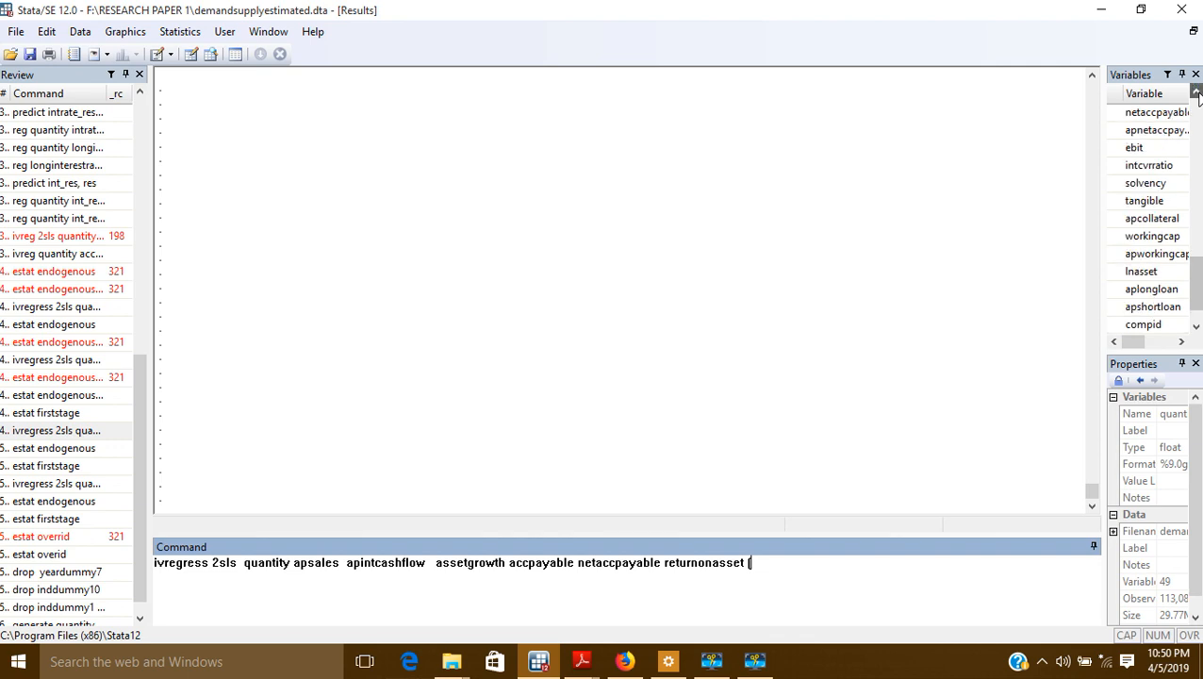
click(1195, 95)
click(1195, 95)
click(1195, 94)
click(1196, 94)
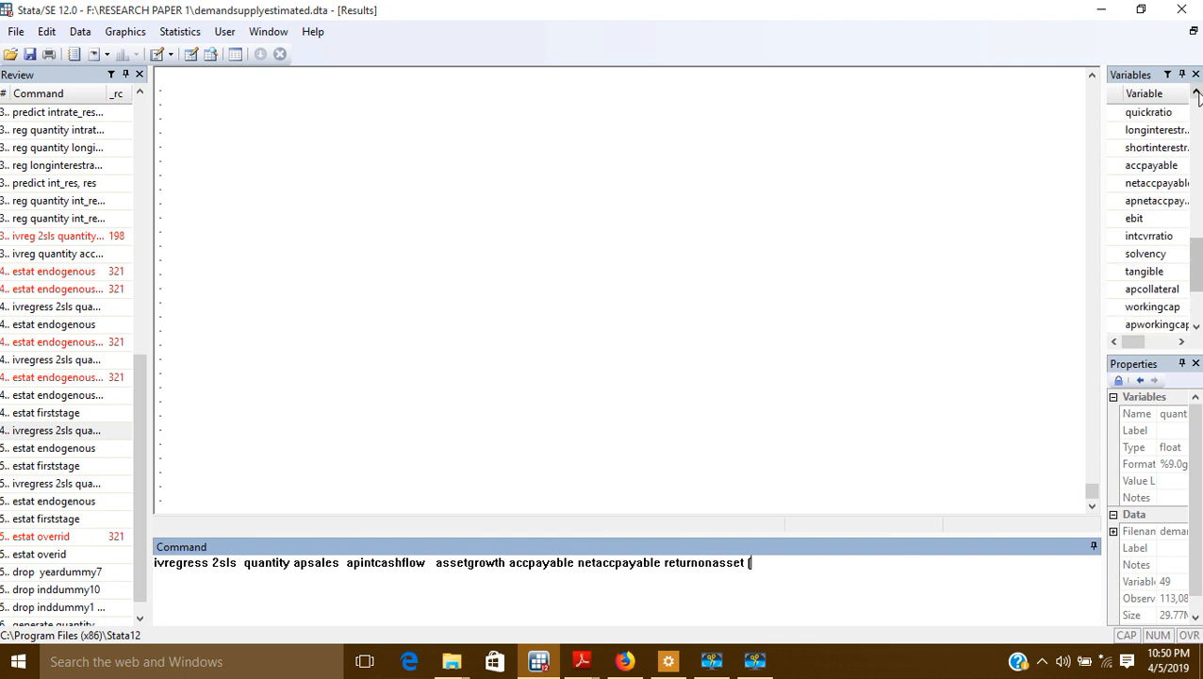
double_click(1159, 130)
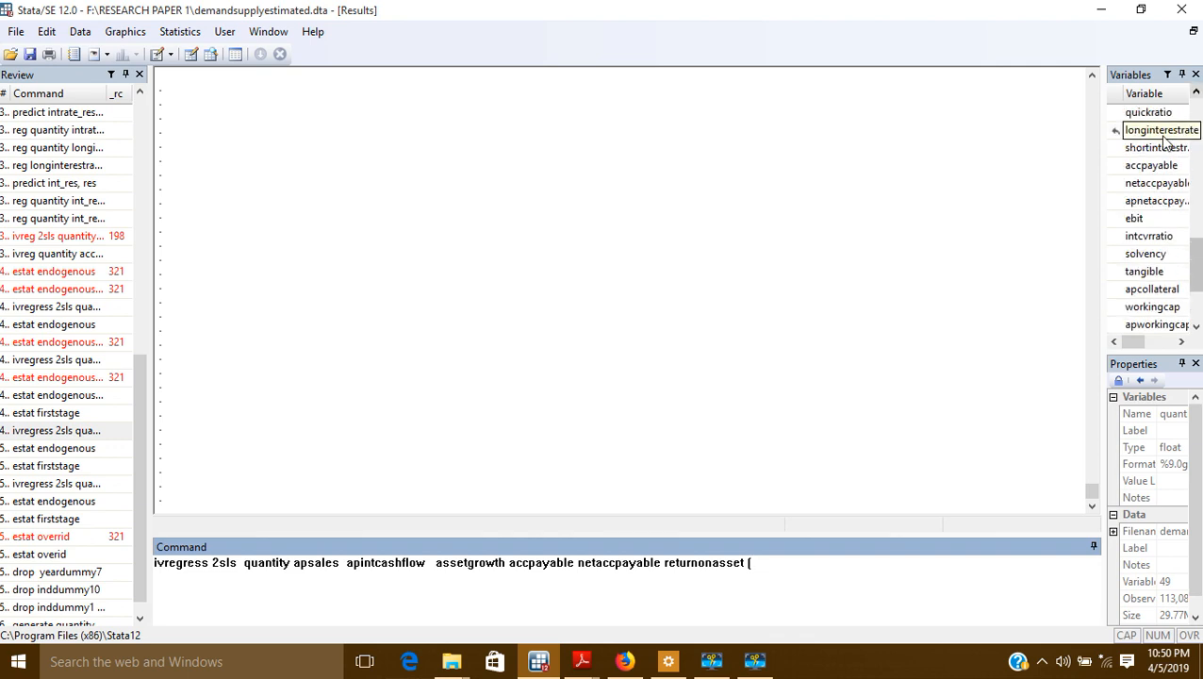
click(848, 563)
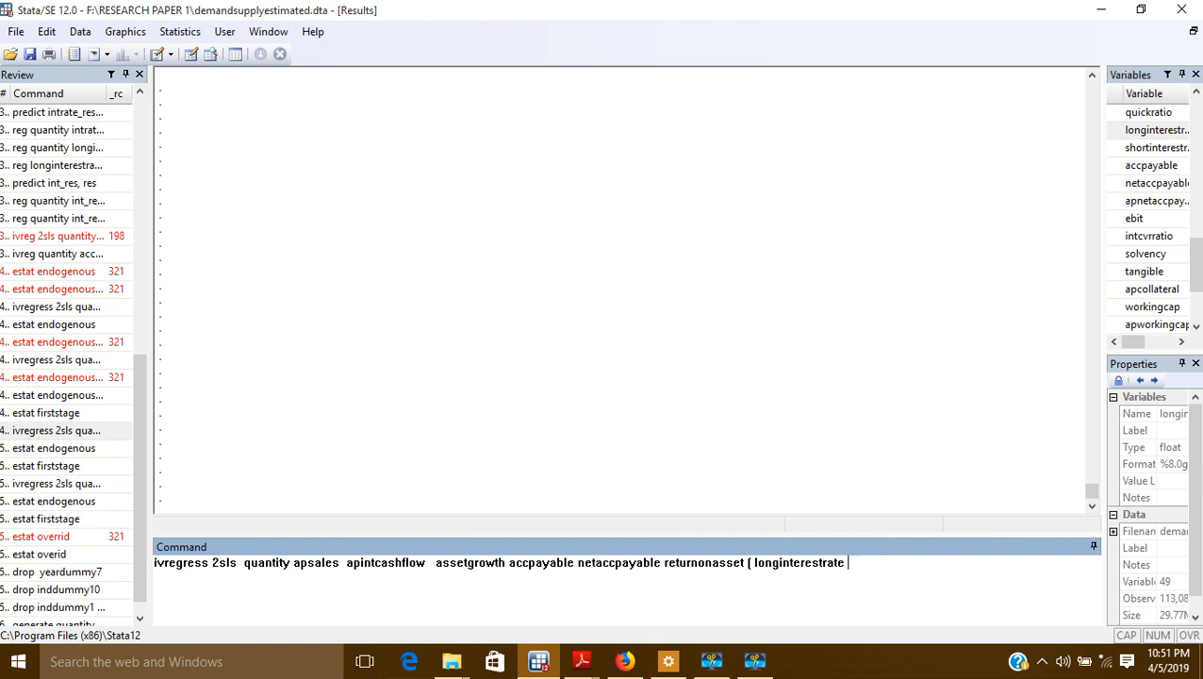
text(=)
- Switch to 2sls Testing.pdf in Adobe Reader to recheck the demand function's instrument syntax
mouse_move(586, 665)
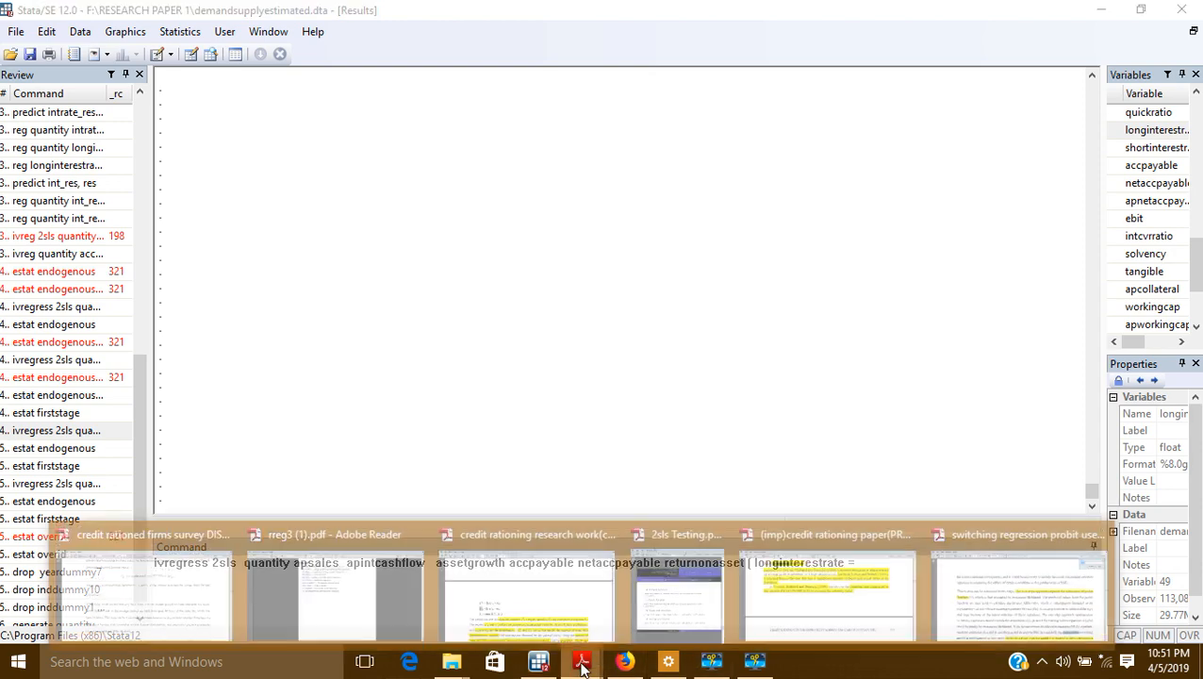
click(690, 591)
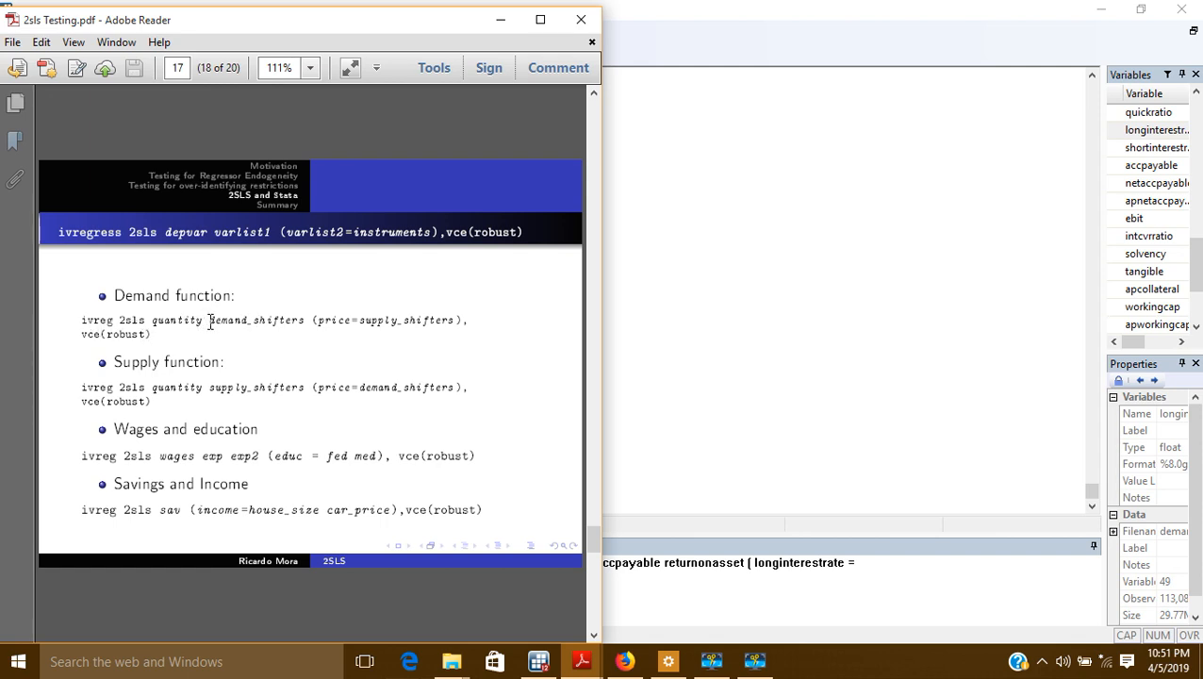
- Examine the demand function syntax on the slide, covering the demand shifters, the price and the supply shifters used as instruments
drag(210, 321, 311, 321)
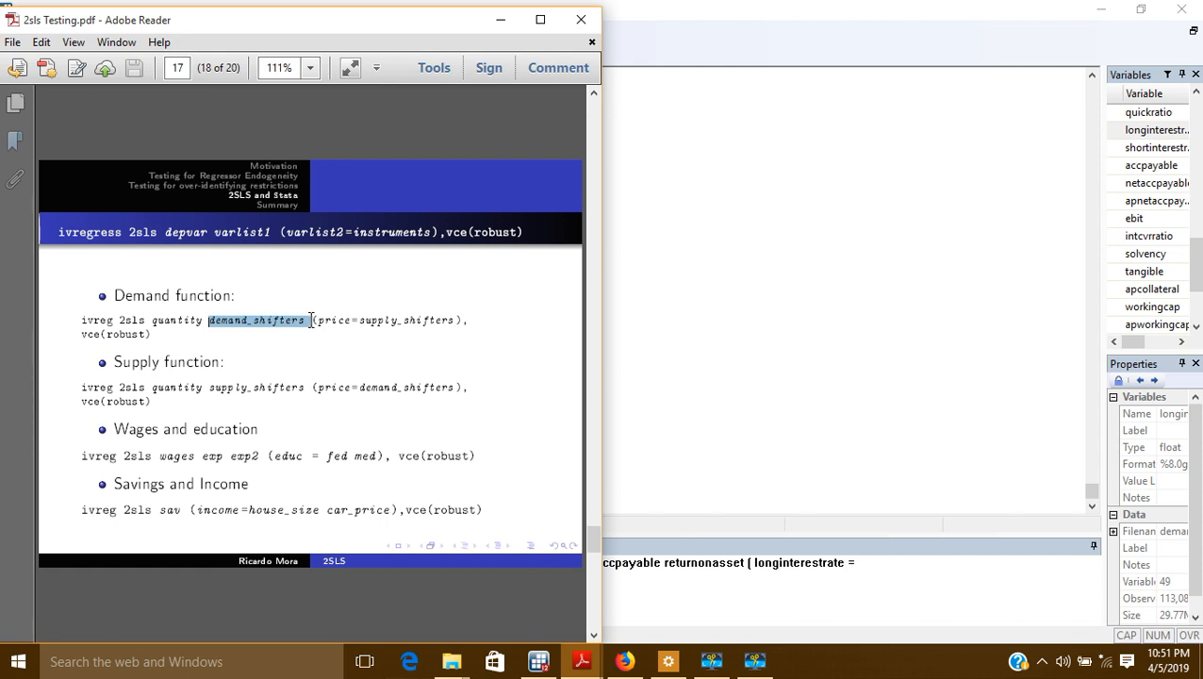
click(269, 354)
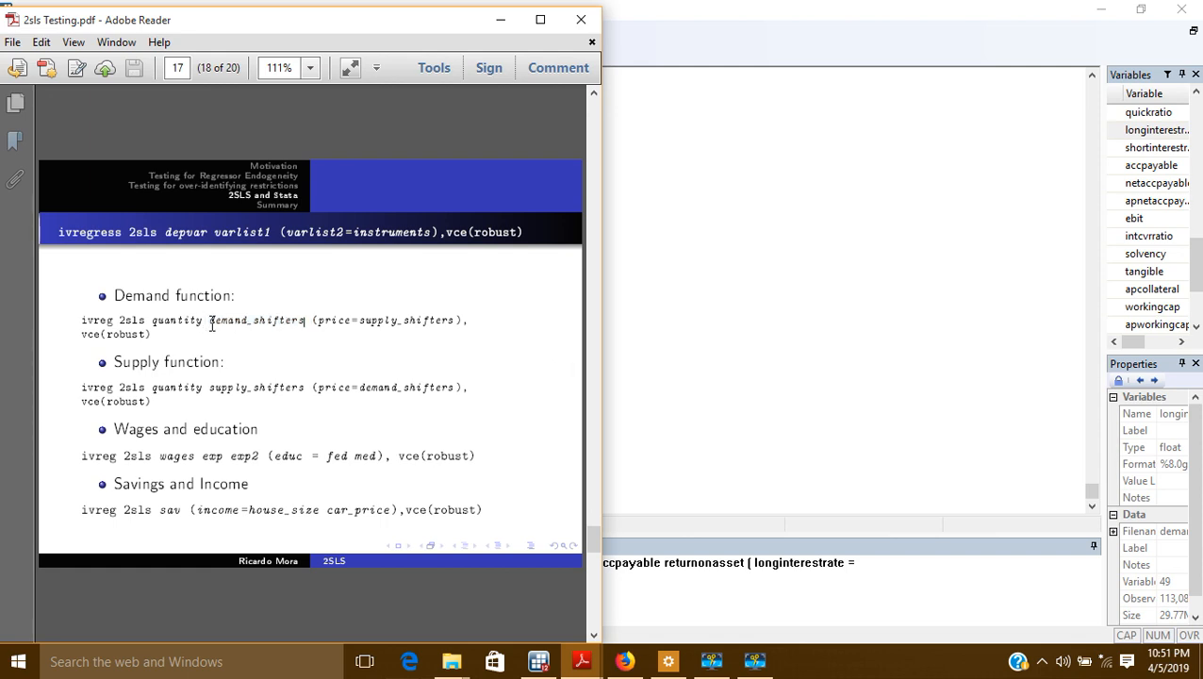
drag(209, 321, 351, 321)
drag(359, 320, 456, 321)
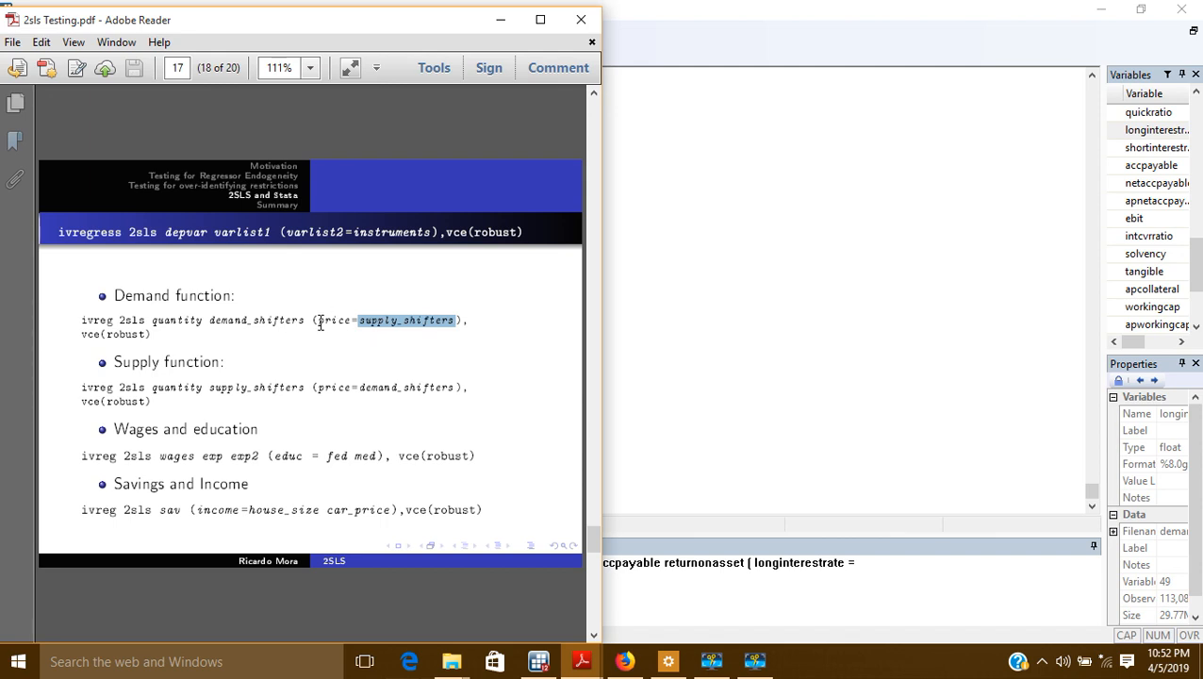
drag(318, 320, 349, 321)
click(353, 341)
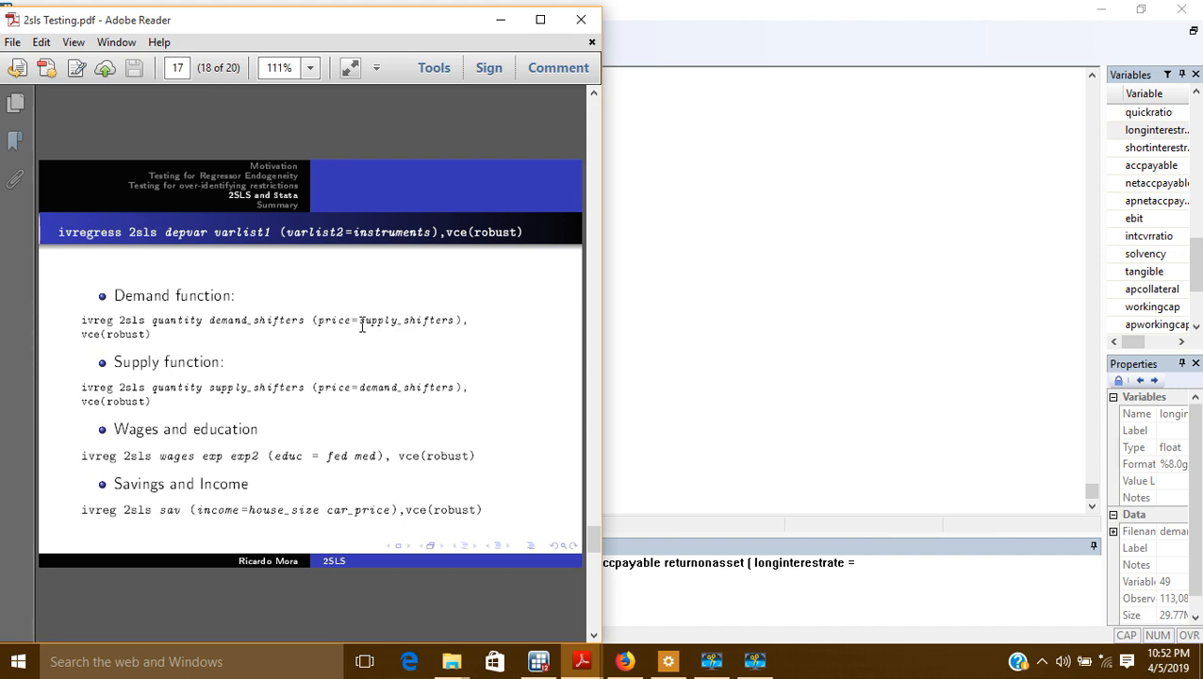
drag(358, 322, 455, 322)
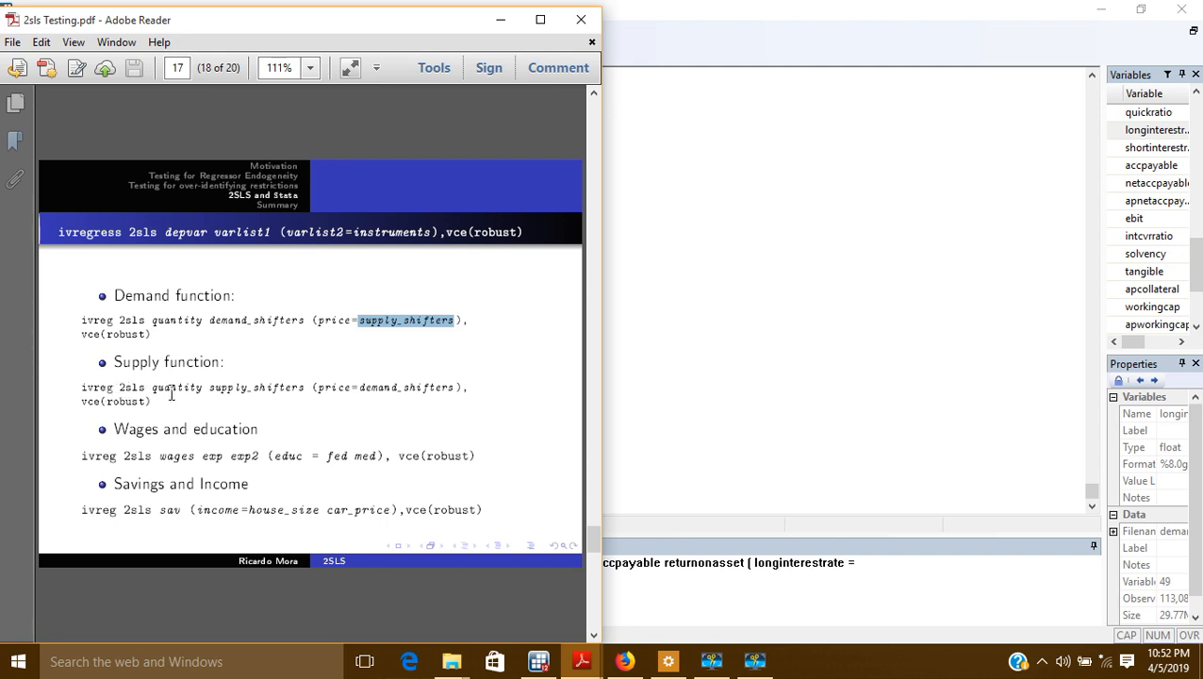
- Compare the supply function syntax, with supply shifters as regressors and demand shifters as instruments, and switch back to Stata
drag(210, 388, 271, 388)
drag(152, 393, 449, 392)
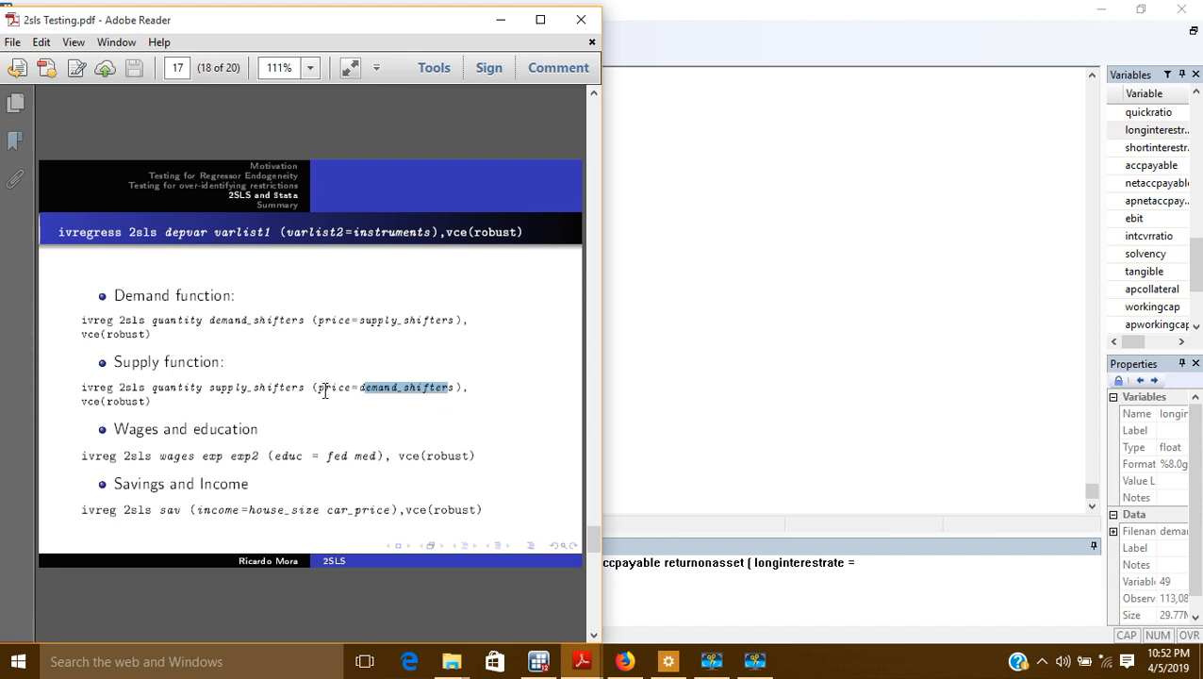
click(500, 20)
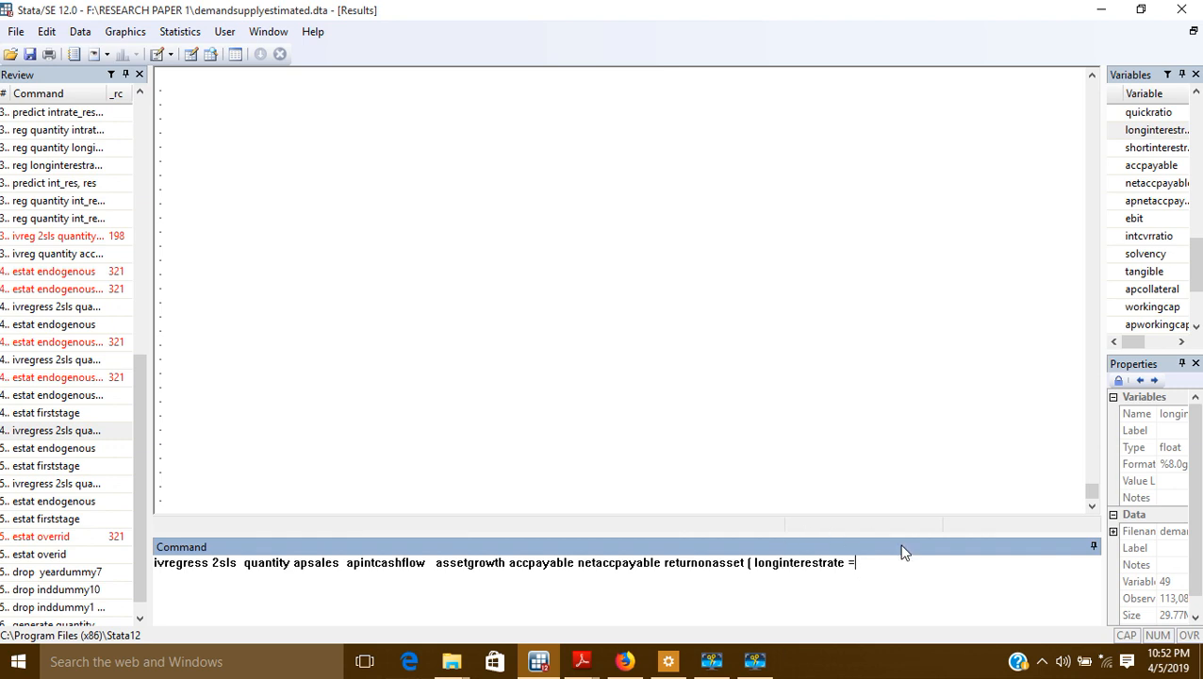
- Add age from the variable list as the first instrument after the equals sign in the ivregress command
drag(1199, 272, 1199, 302)
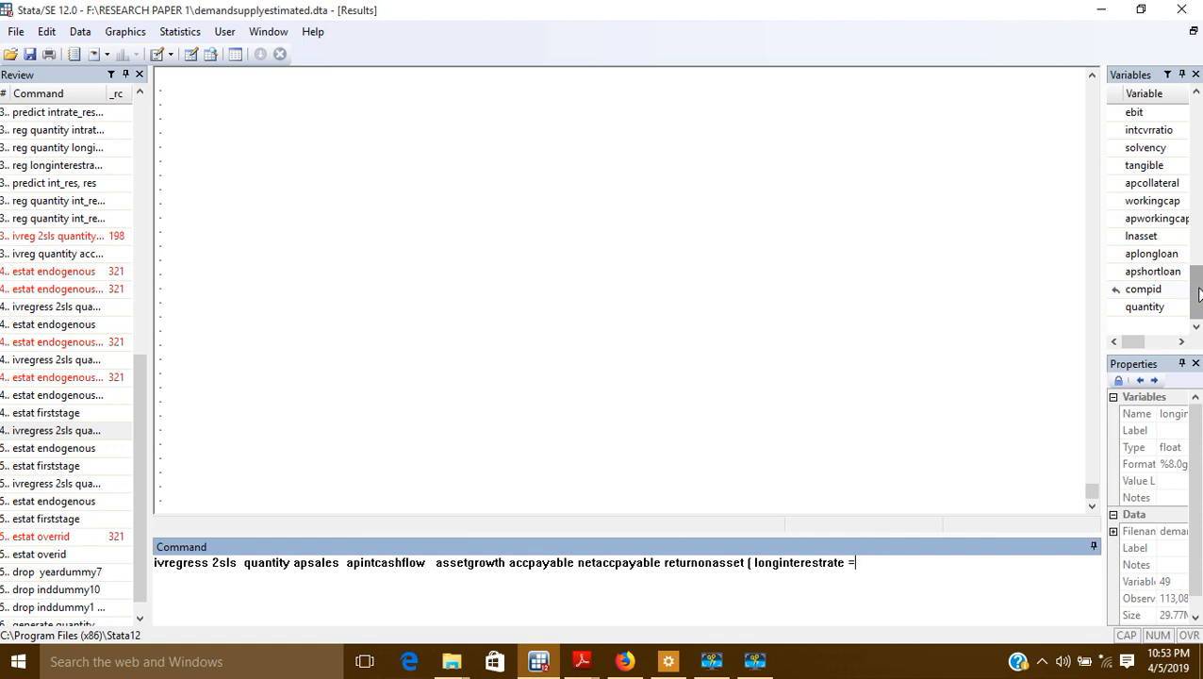
drag(1199, 287, 1196, 128)
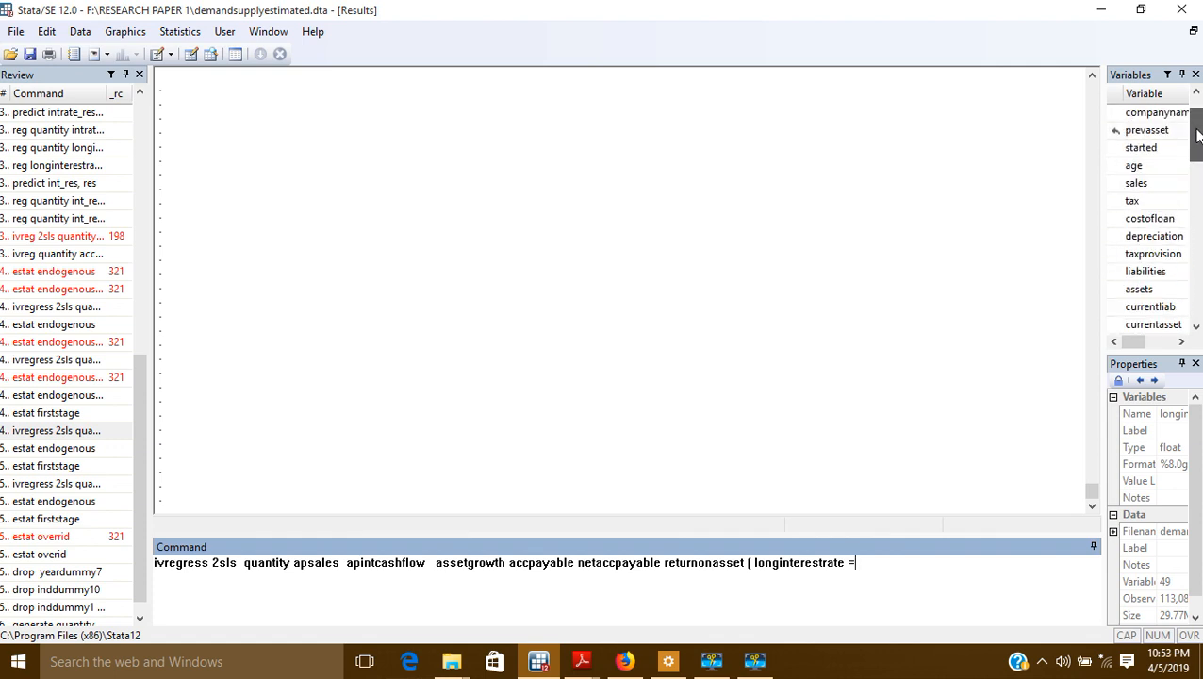
double_click(1154, 166)
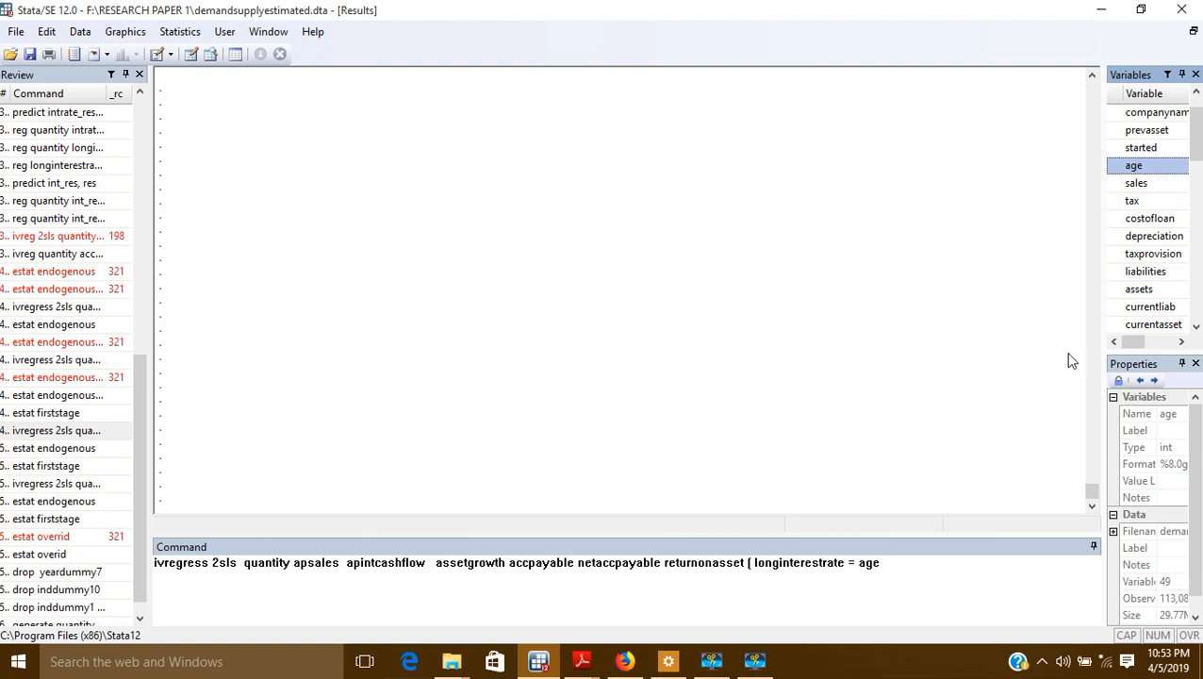
- Find apcollateral further down the variable list and append it to the instruments after age
click(1196, 328)
click(1196, 328)
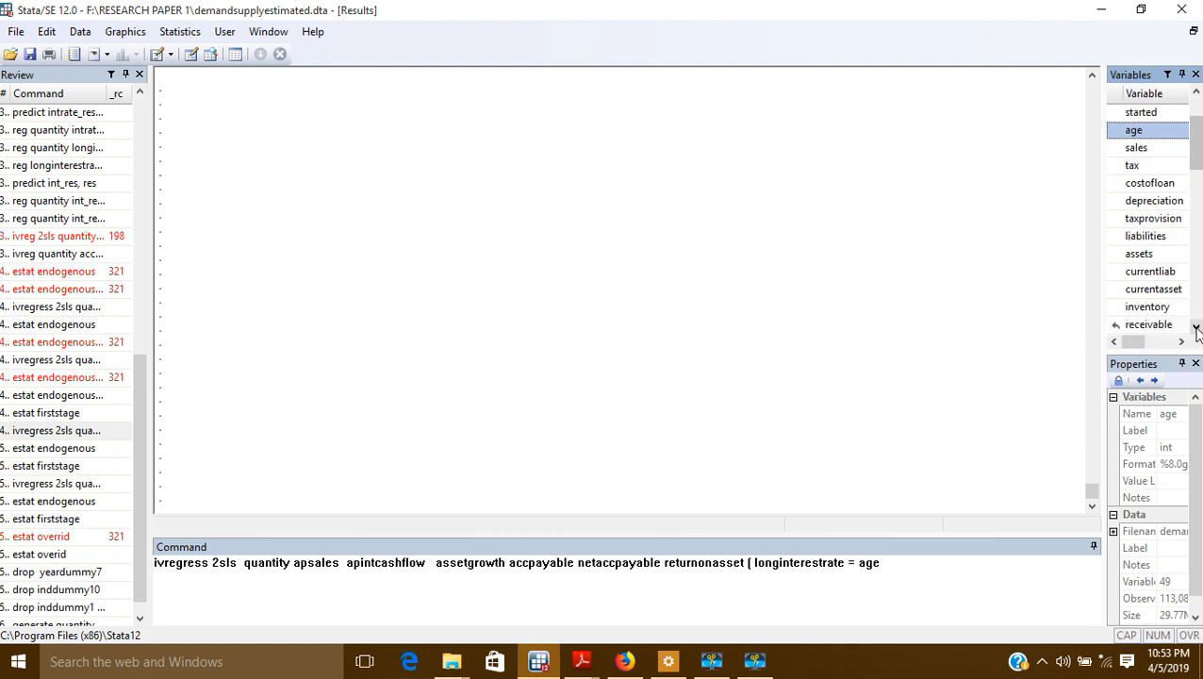
click(1196, 328)
click(1196, 328)
click(1196, 328)
double_click(1196, 328)
double_click(1196, 328)
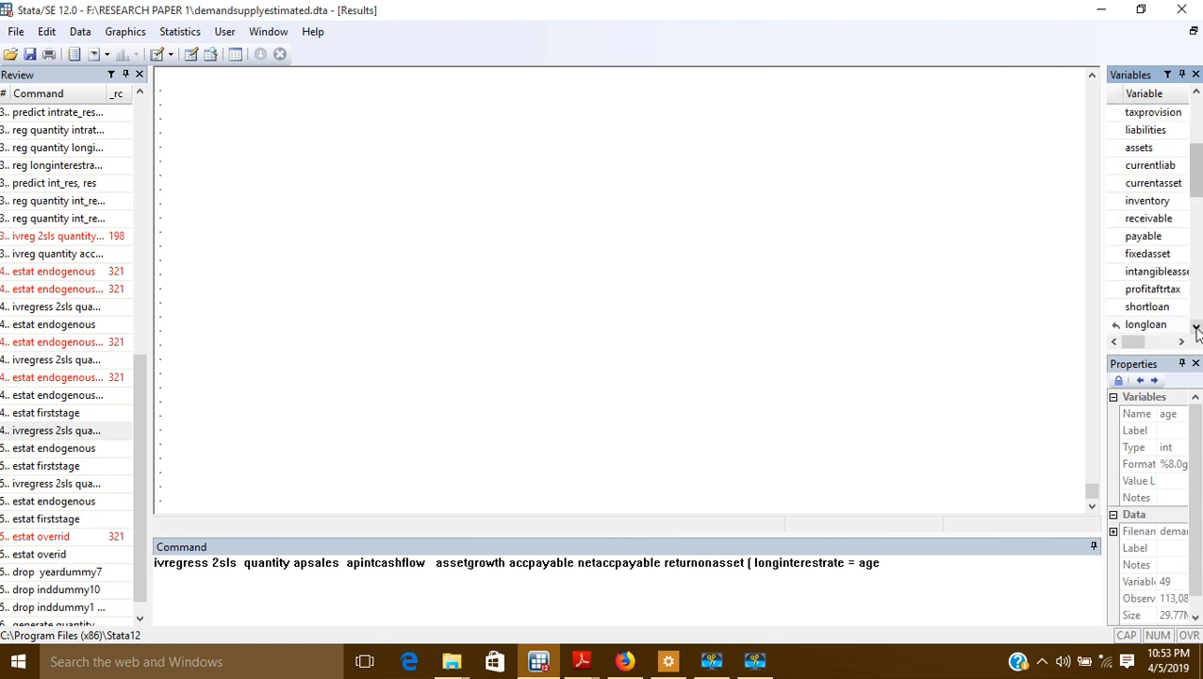
triple_click(1196, 328)
double_click(1197, 328)
click(1196, 328)
double_click(1196, 328)
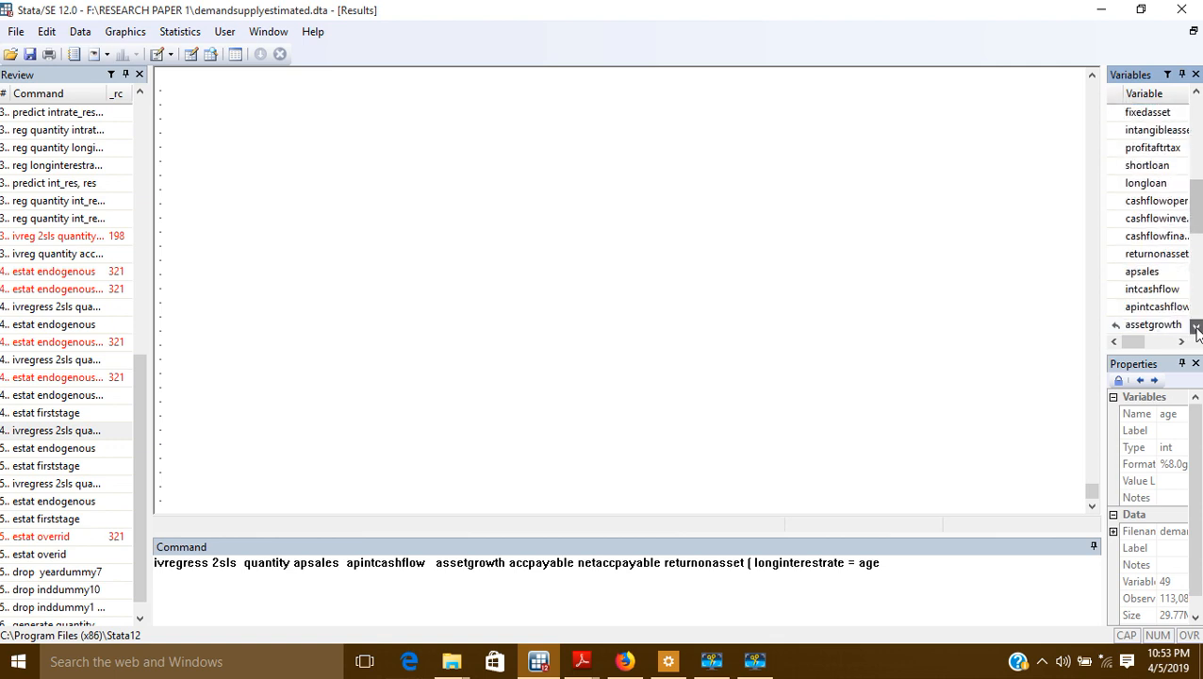
click(1197, 328)
click(1196, 328)
double_click(1196, 328)
click(1196, 328)
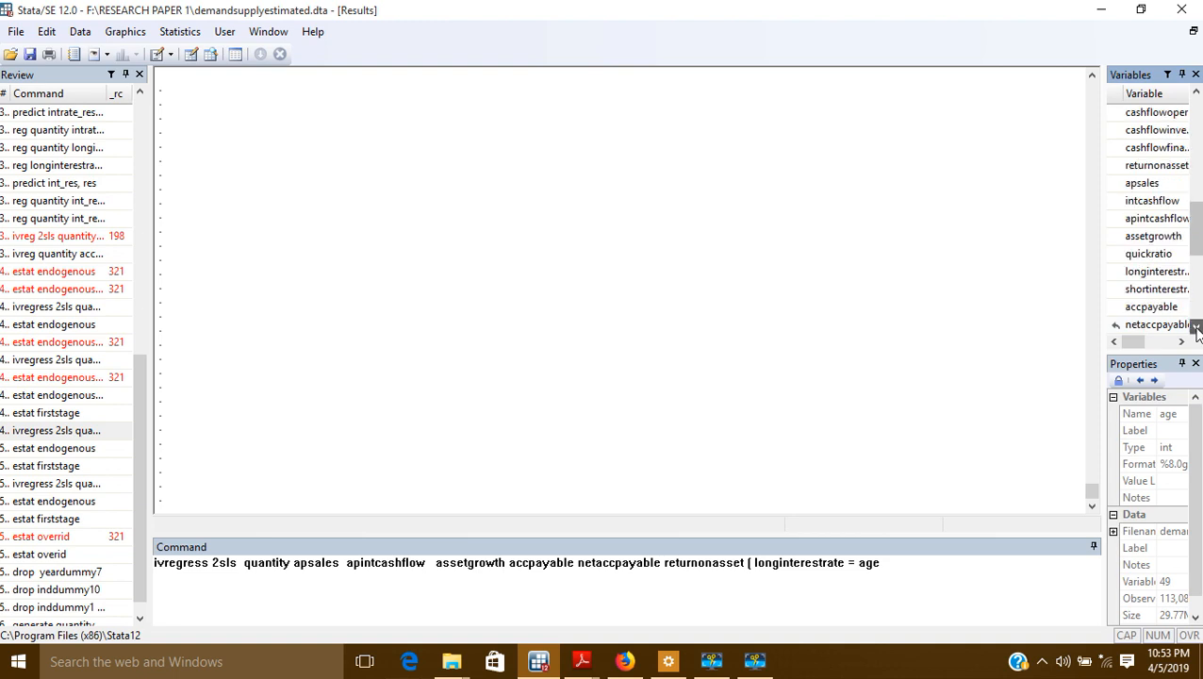
click(1196, 328)
click(1196, 328)
click(1196, 328)
click(1196, 328)
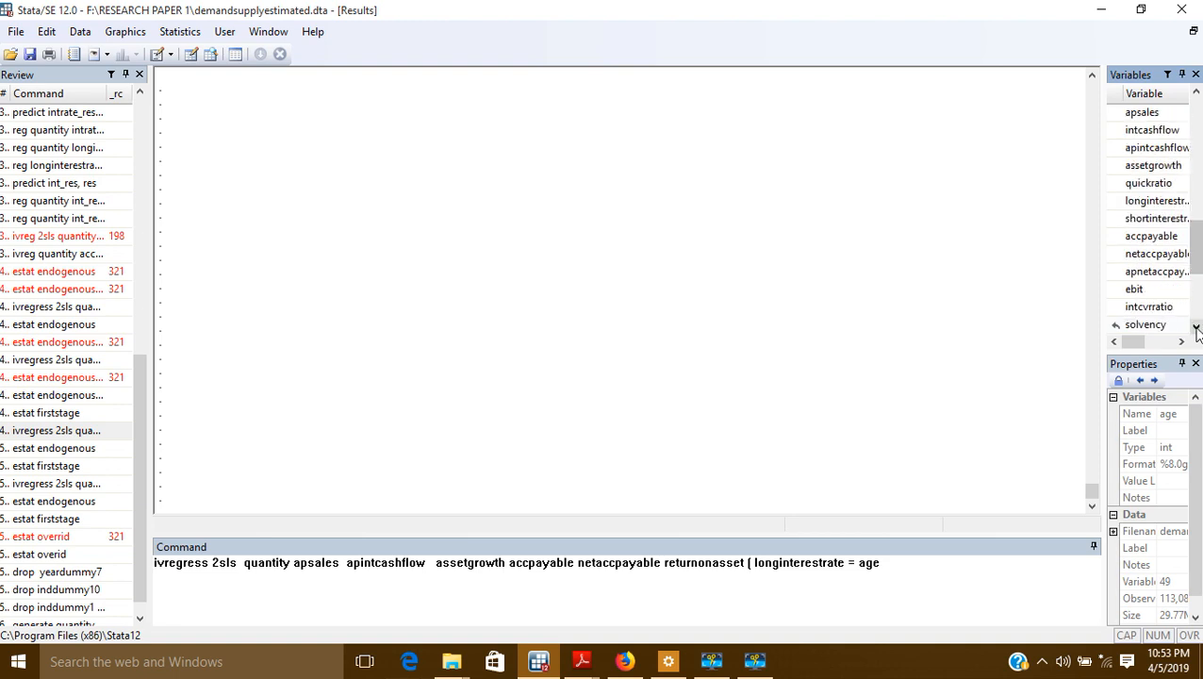
click(1196, 328)
click(1197, 328)
click(1196, 328)
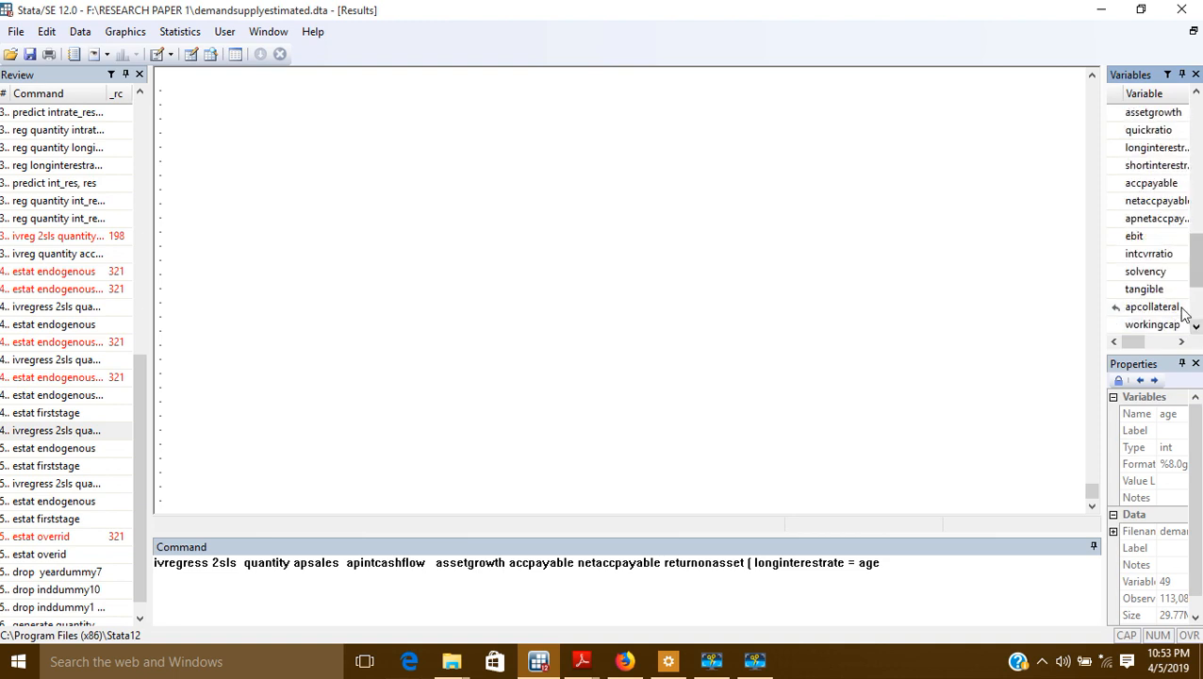
double_click(1174, 308)
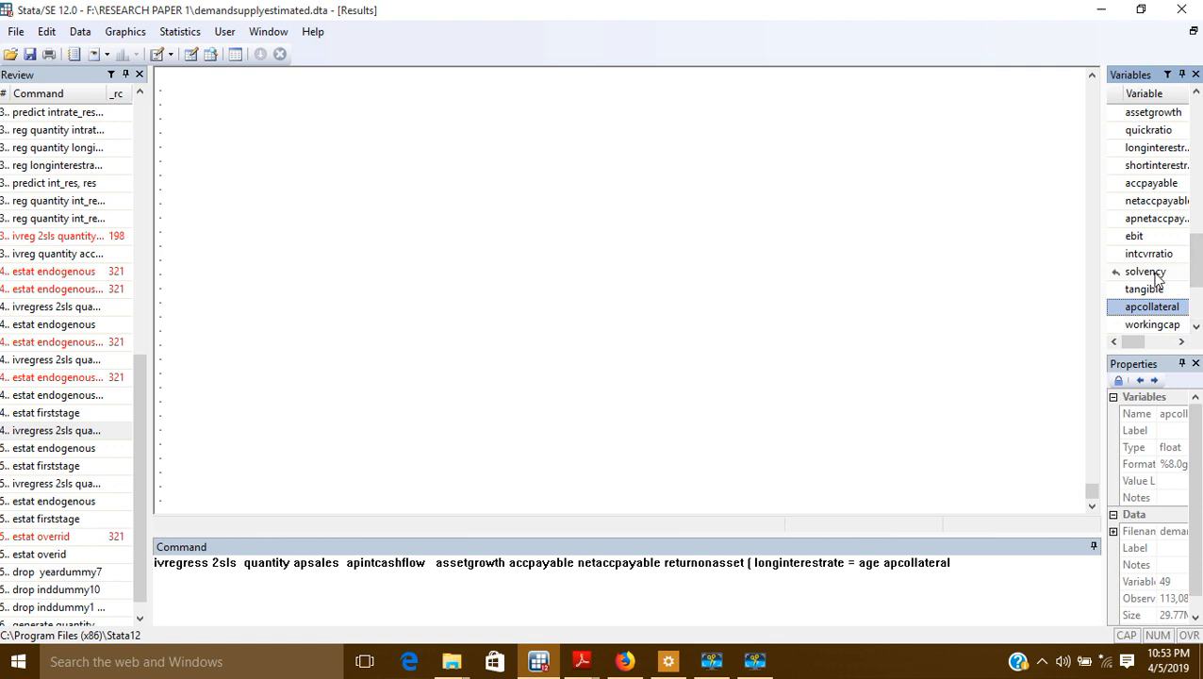
- Append solvency, intcvrratio and lnasset to the instruments after apcollateral
double_click(1157, 273)
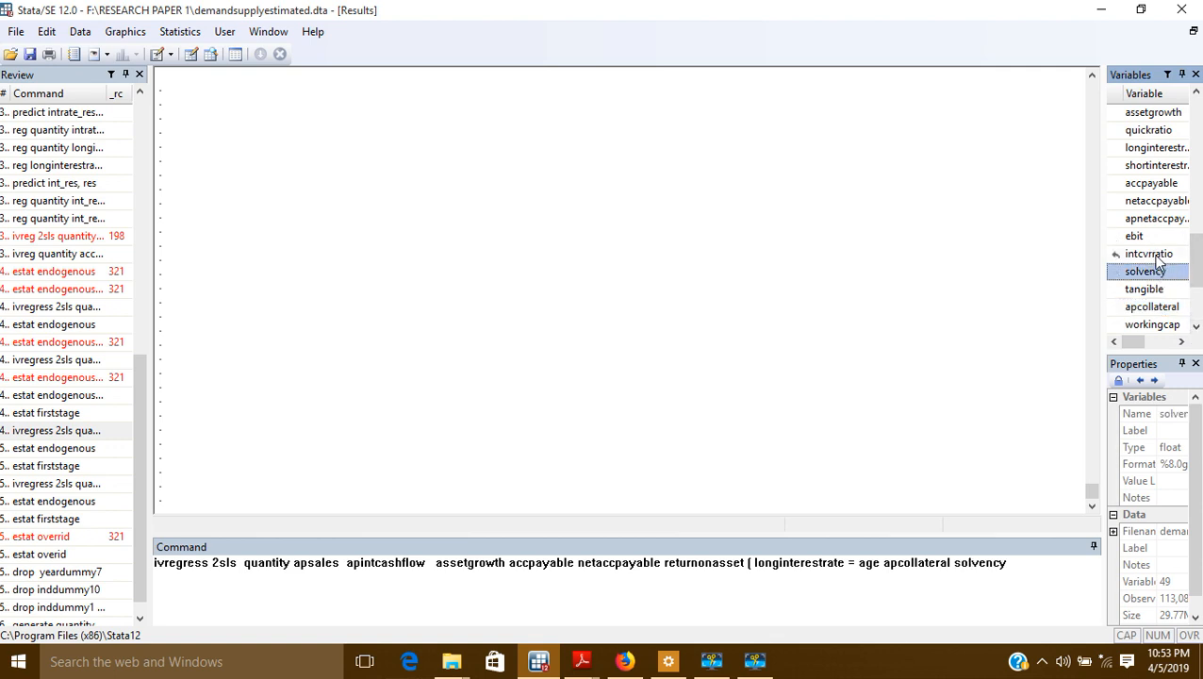
double_click(1158, 258)
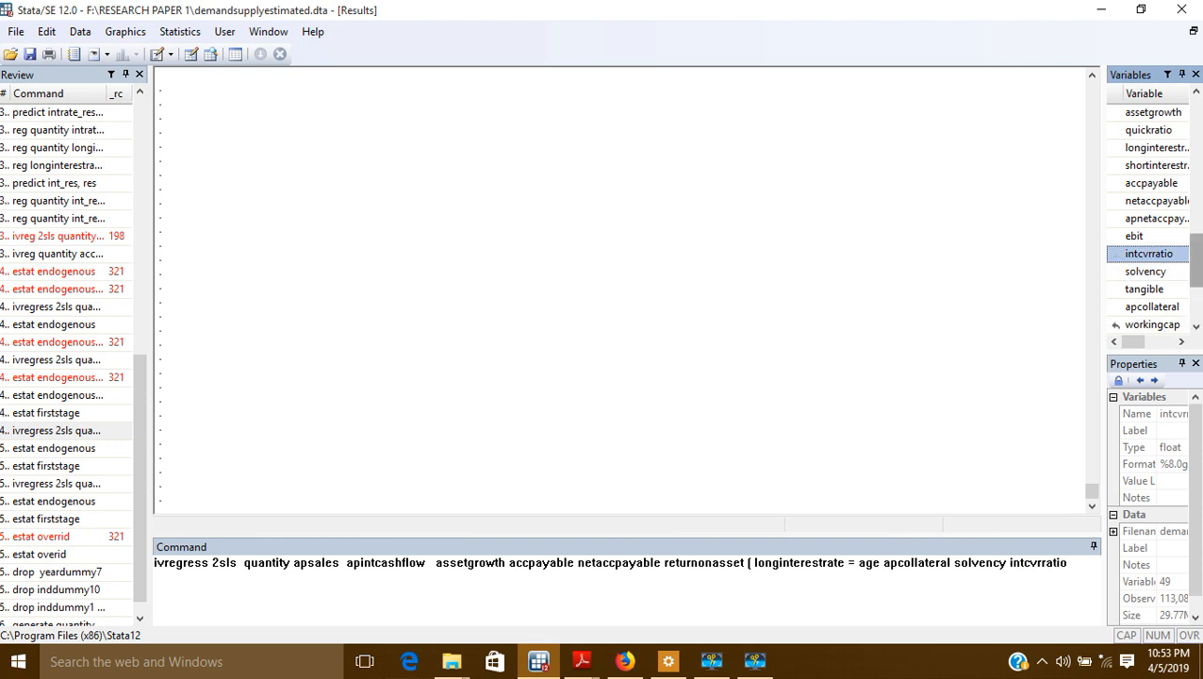
scroll(1195, 287, down, 1)
scroll(1196, 292, down, 1)
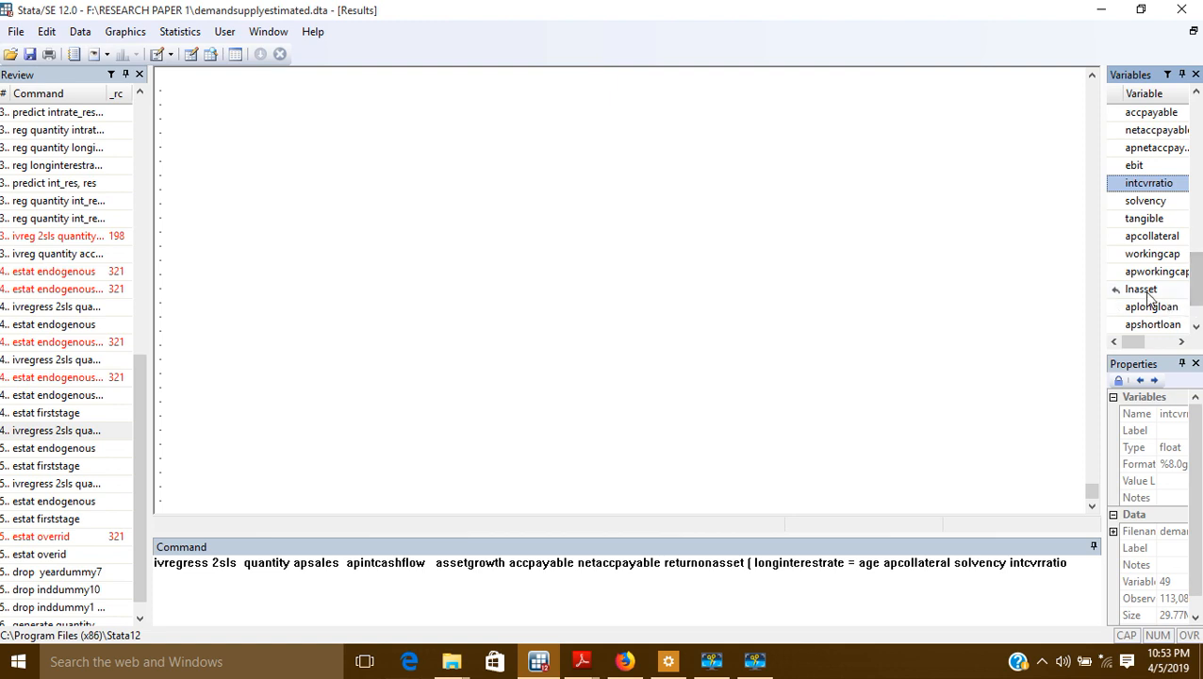
double_click(1148, 292)
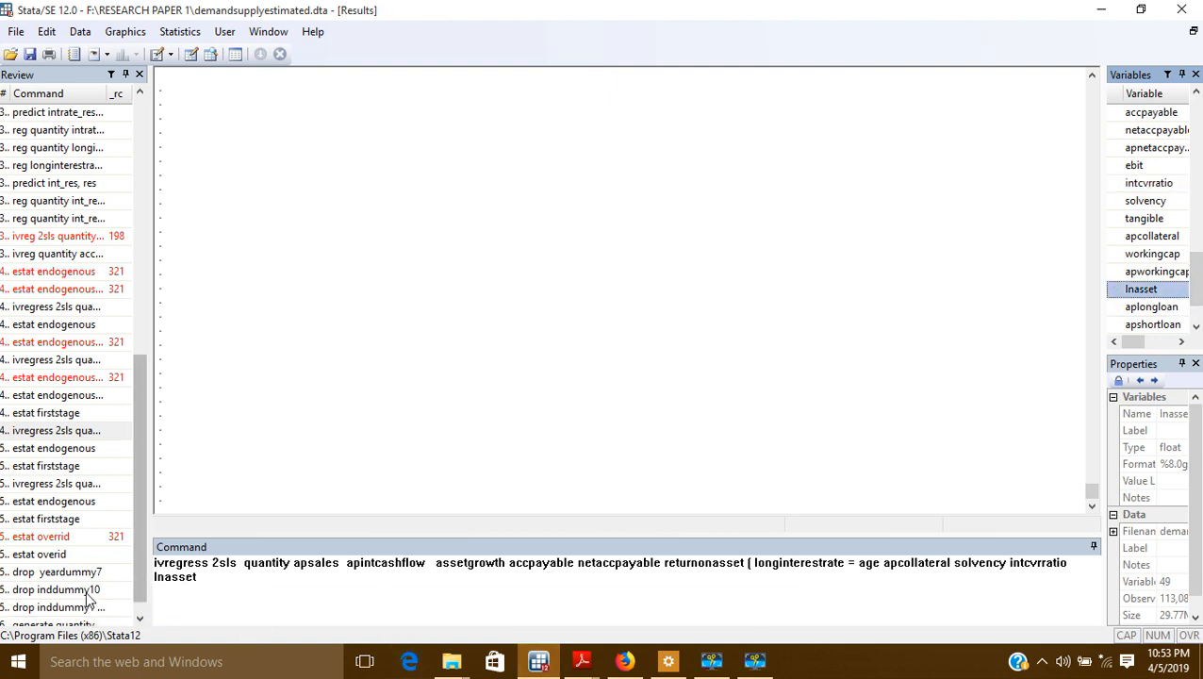
- Close the instrument parenthesis after lnasset and run the demand ivregress 2sls command
click(219, 576)
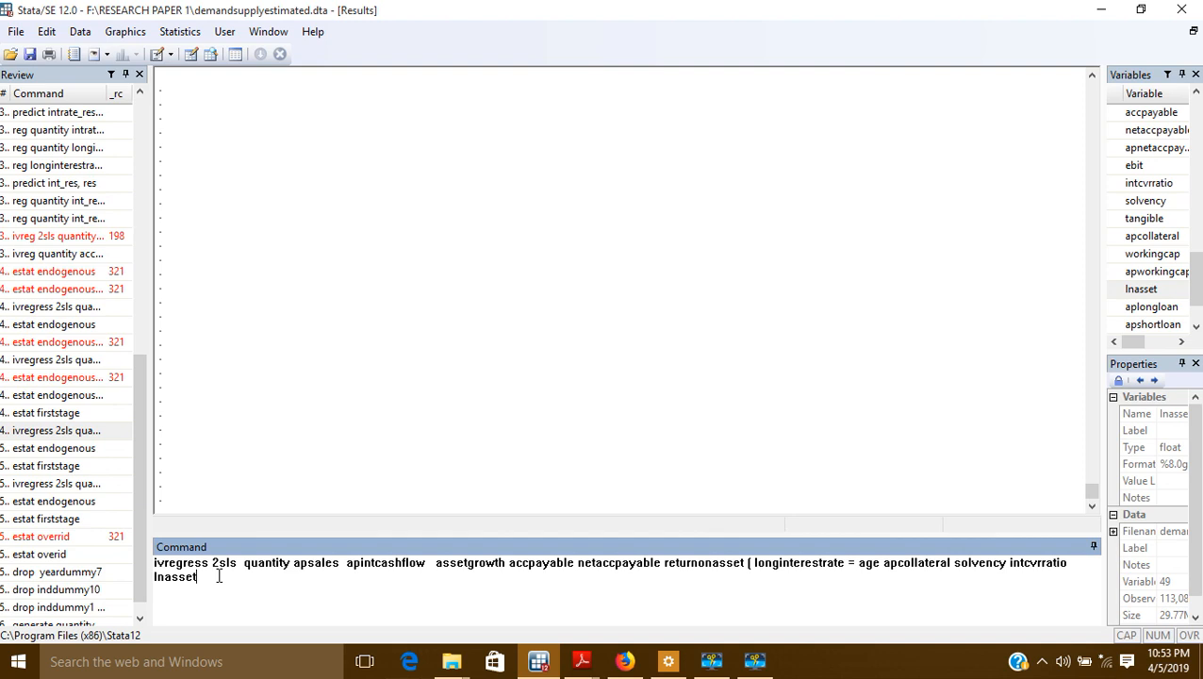
text())
key(Return)
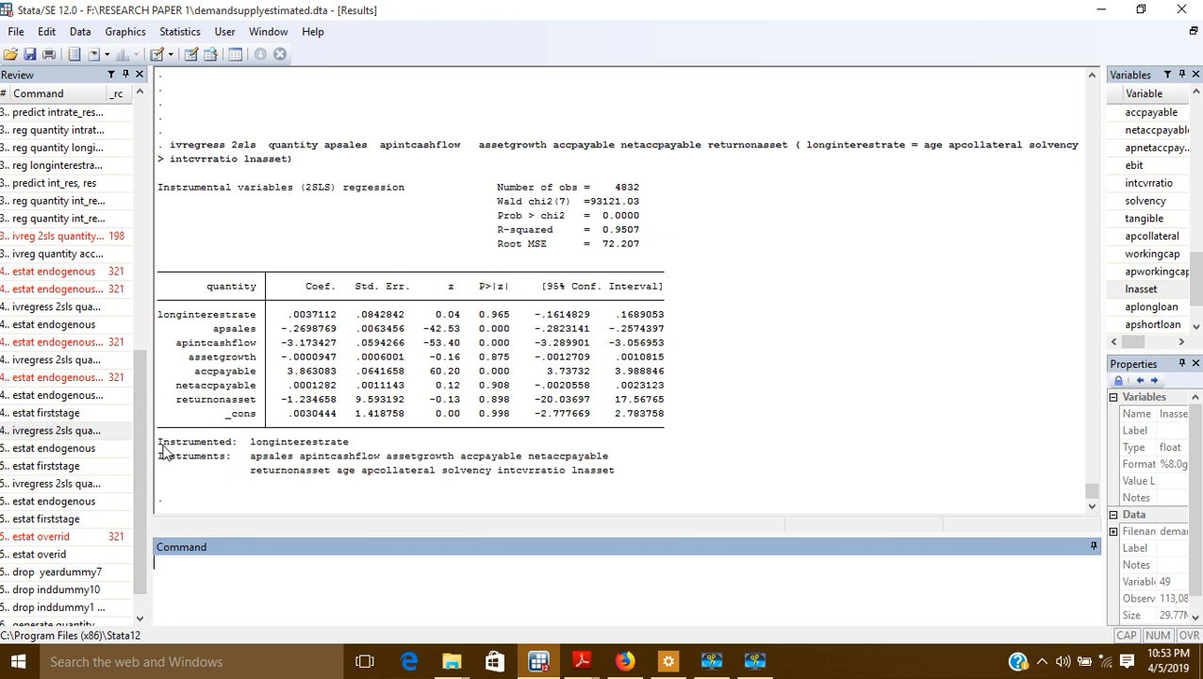
- Review the instrumented variable and the instrument list beneath the 2SLS regression table
drag(158, 440, 353, 456)
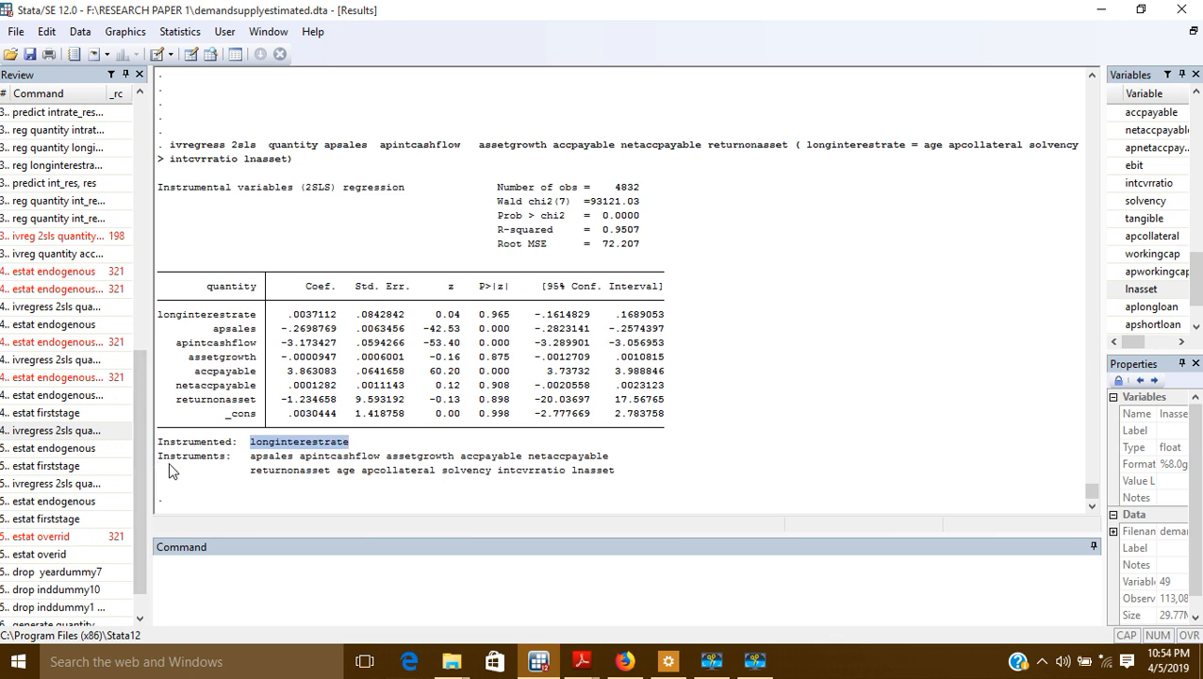
drag(165, 469, 623, 473)
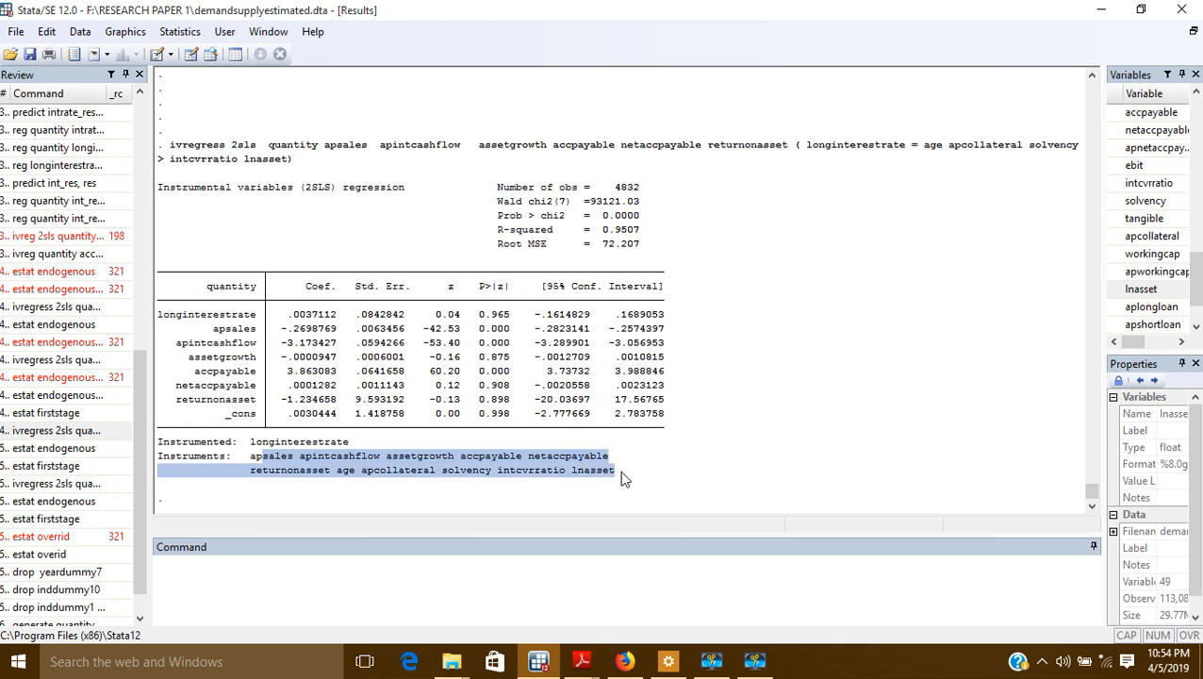
click(605, 494)
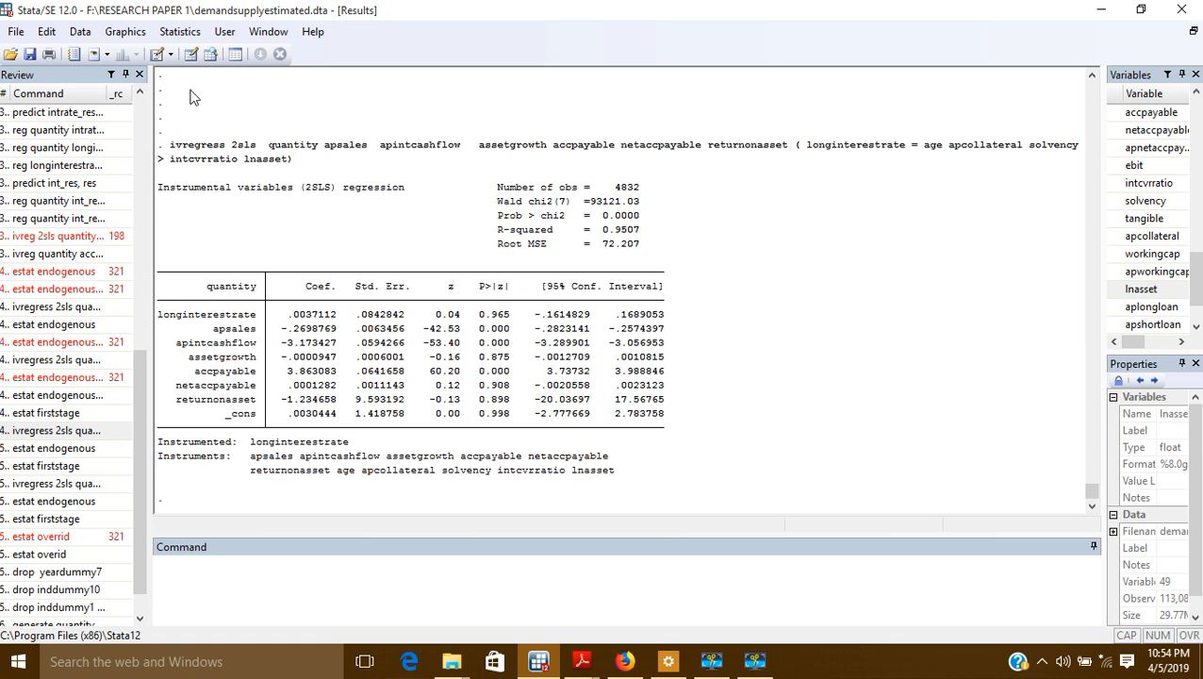
- Run the endogeneity test on the price variable with estat endogenous longinterestrate
drag(806, 146, 894, 158)
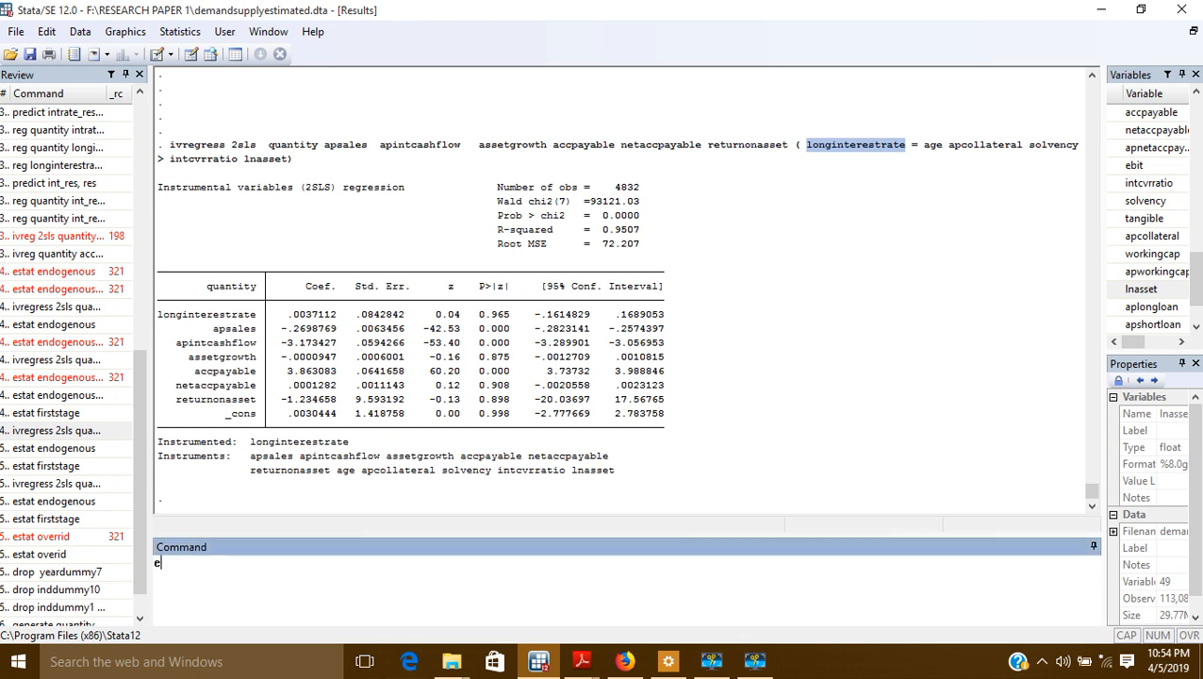
text(estat endogenous)
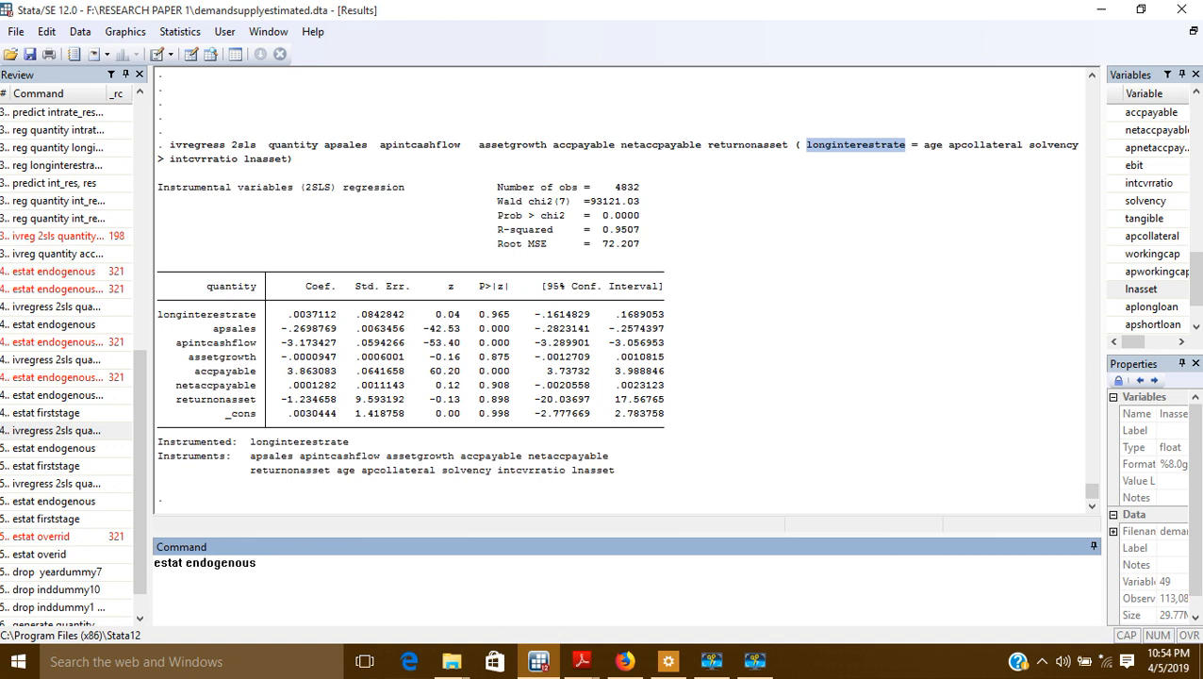
text( longinterestrate)
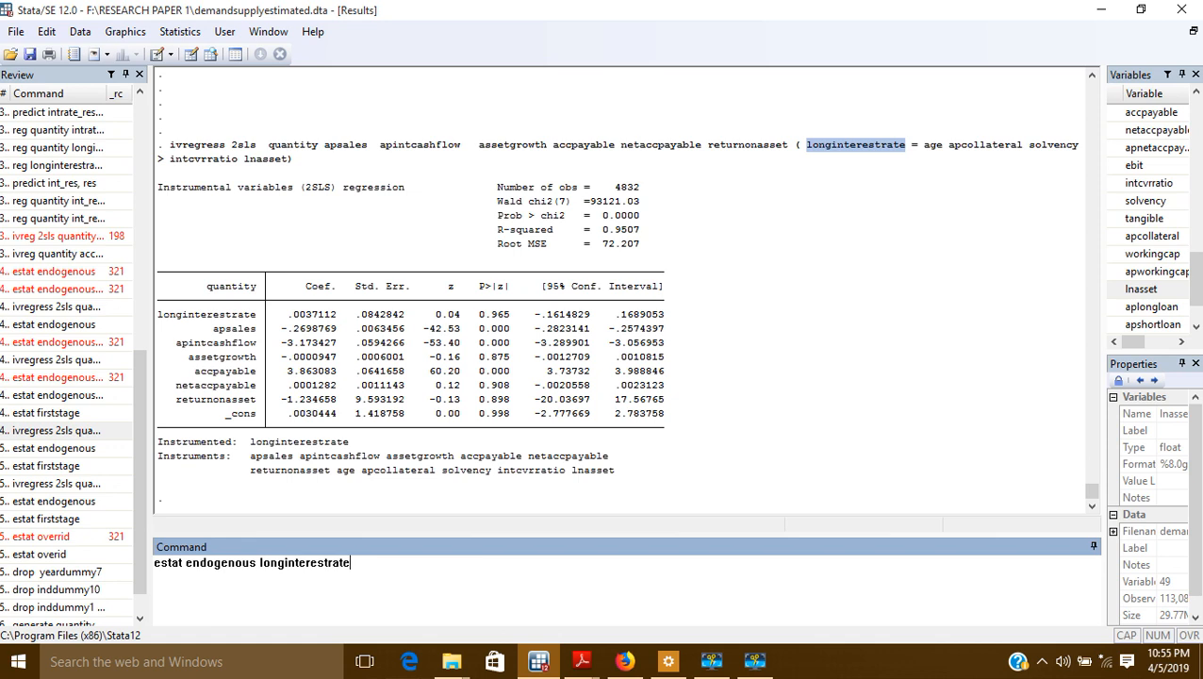
key(Return)
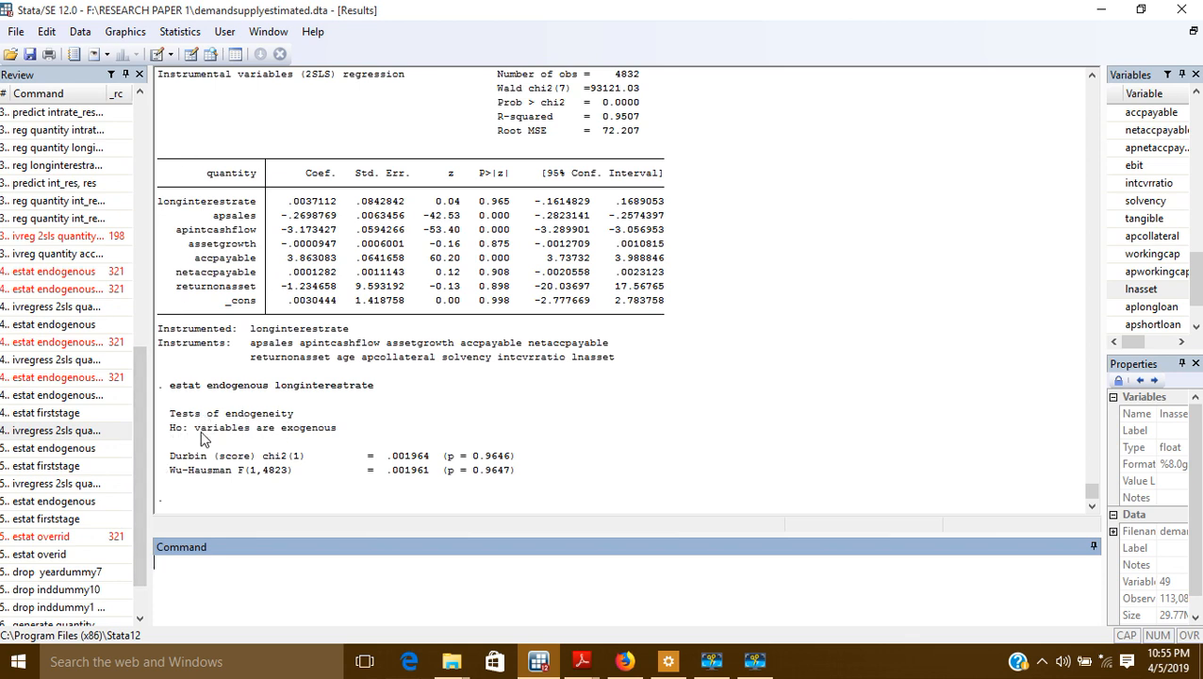
- Examine the endogeneity test's null hypothesis and the p-values of the Durbin and Wu-Hausman statistics
drag(197, 432, 331, 447)
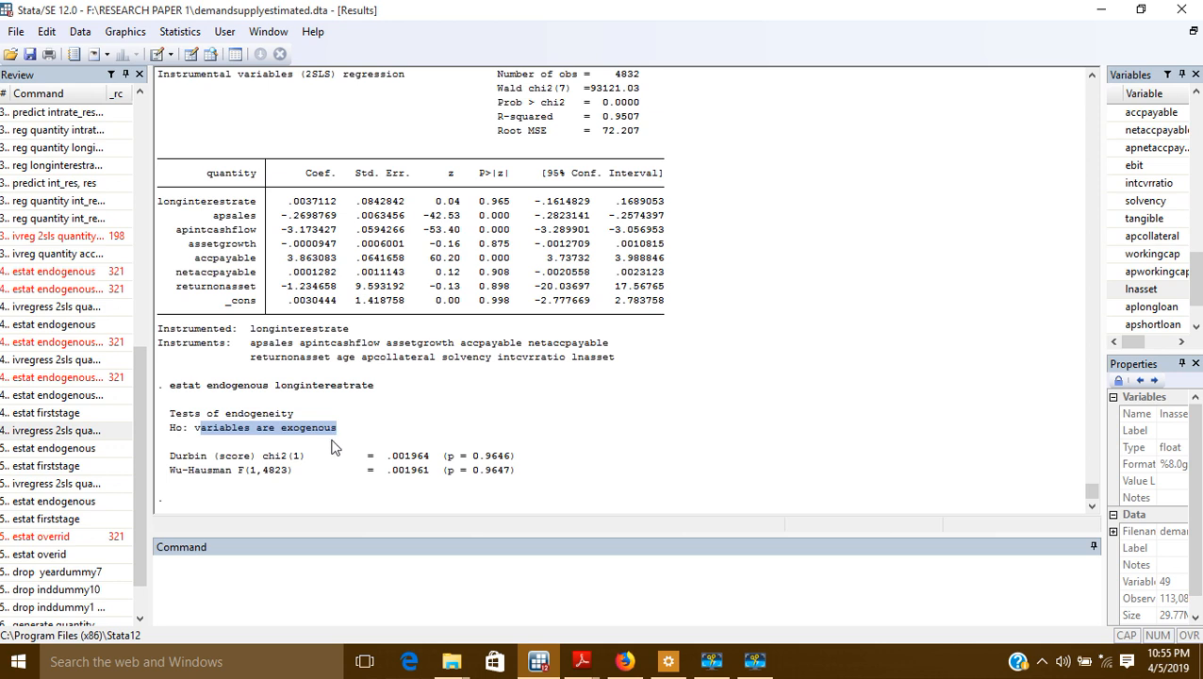
click(332, 447)
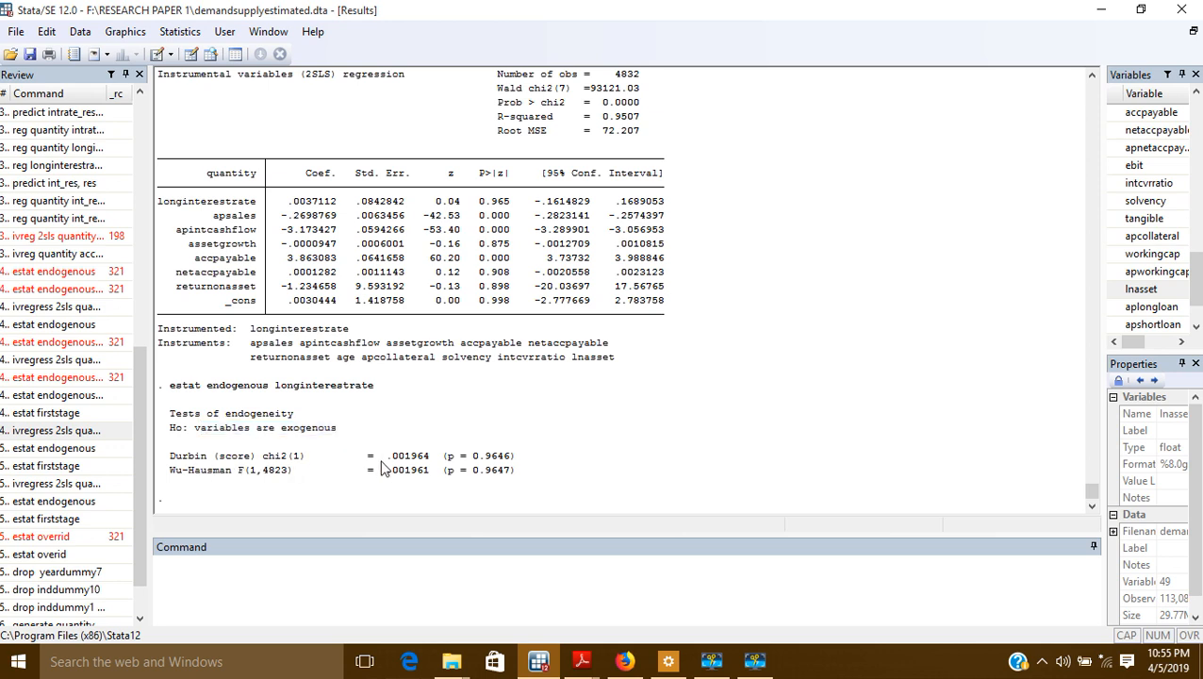
drag(456, 459, 518, 462)
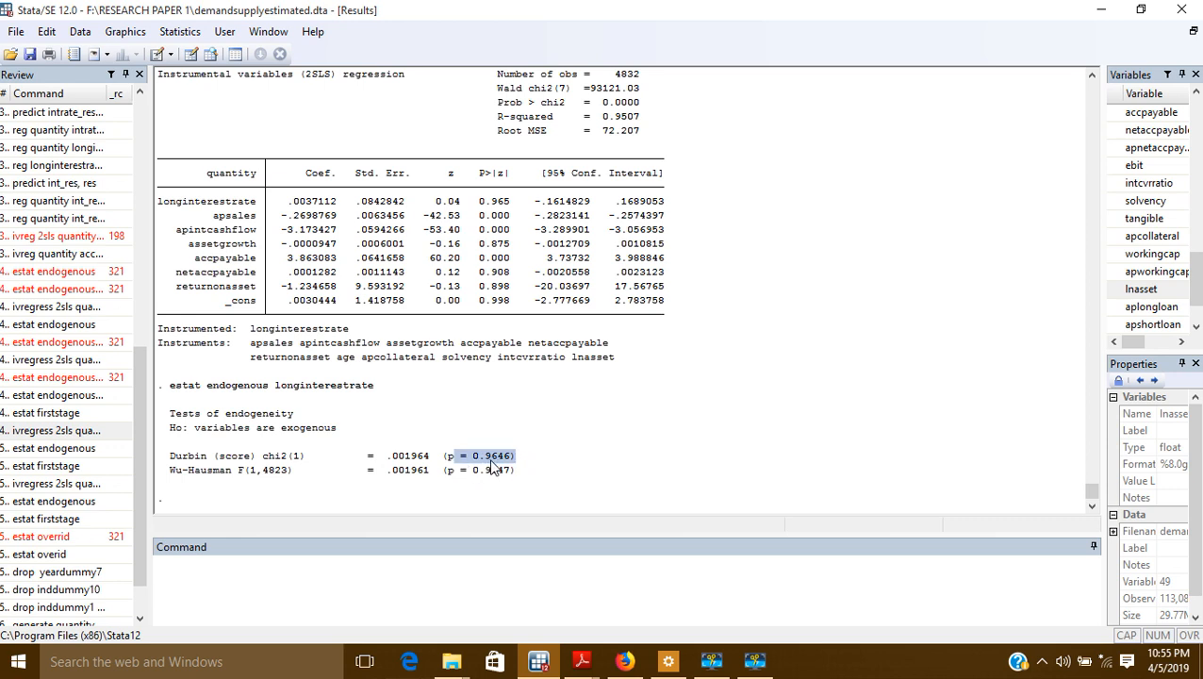
click(520, 456)
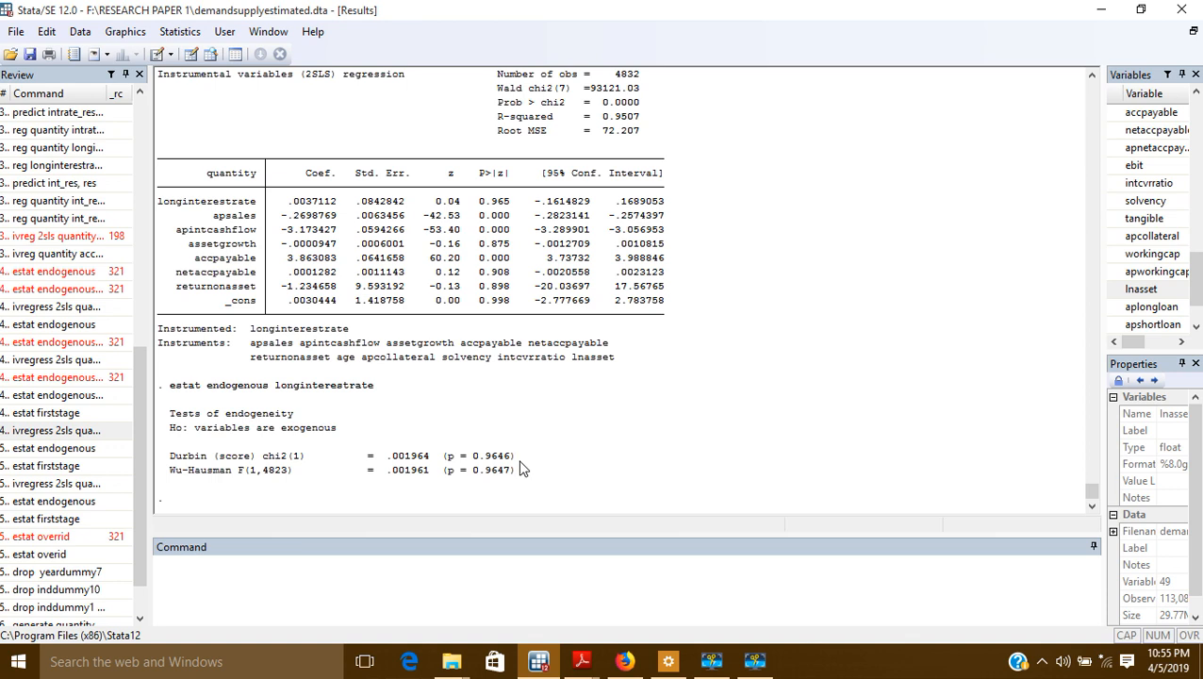
drag(515, 458, 489, 469)
drag(485, 470, 511, 471)
drag(196, 430, 338, 428)
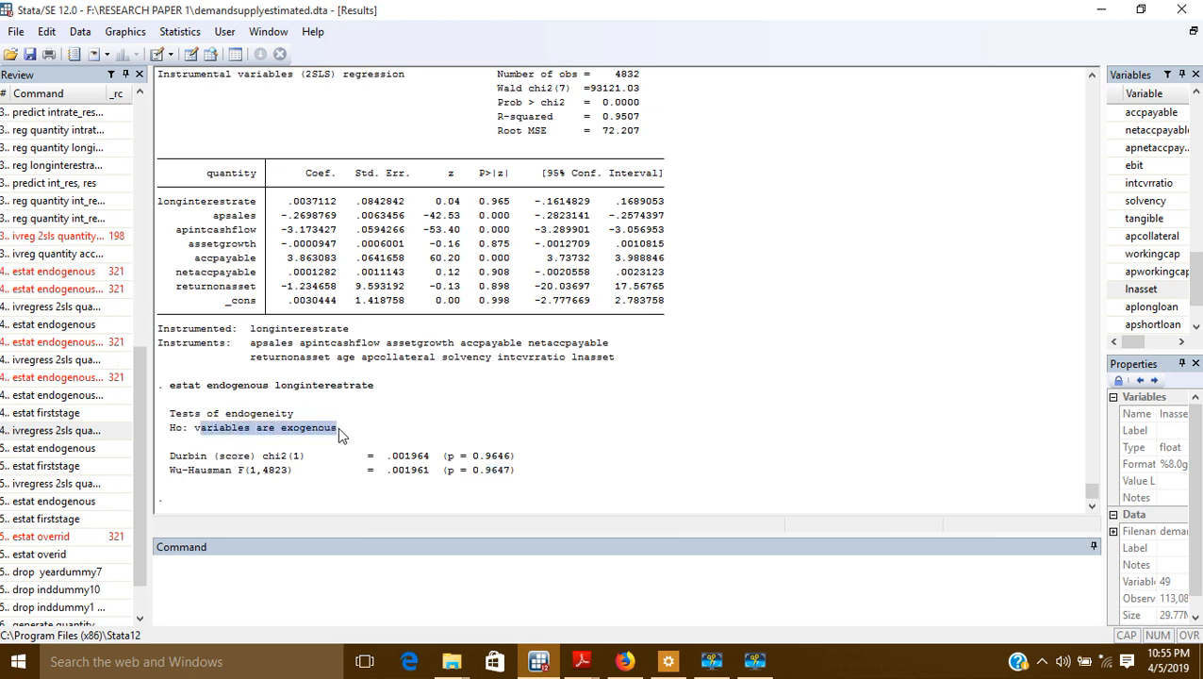
- Compare the instrumented longinterestrate term in the demand ivregress command with its endogeneity test output
scroll(552, 407, up, 6)
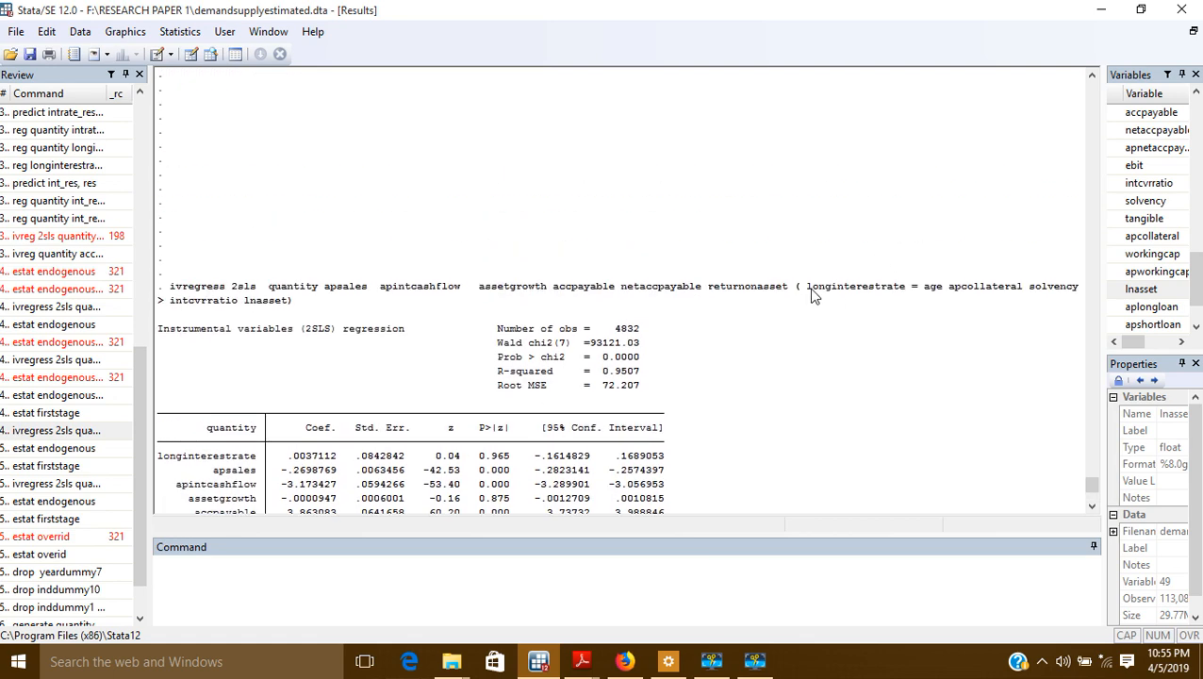
drag(807, 293, 896, 295)
scroll(554, 407, down, 6)
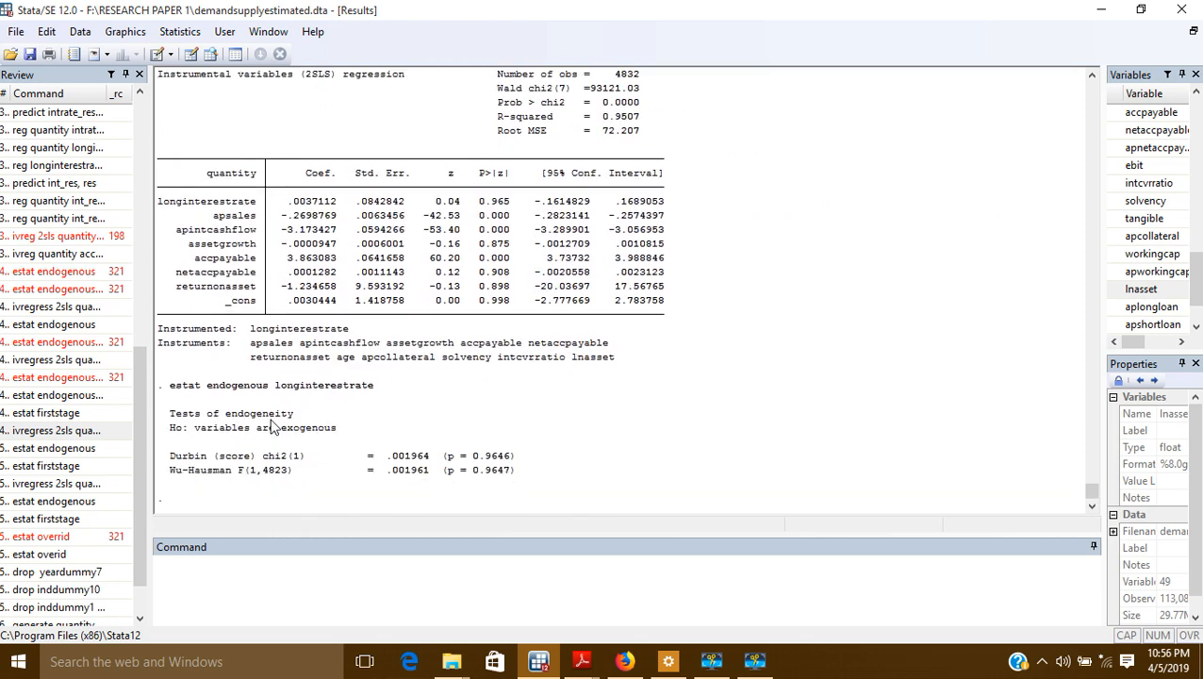
scroll(271, 427, up, 3)
scroll(273, 425, down, 1)
scroll(275, 424, down, 1)
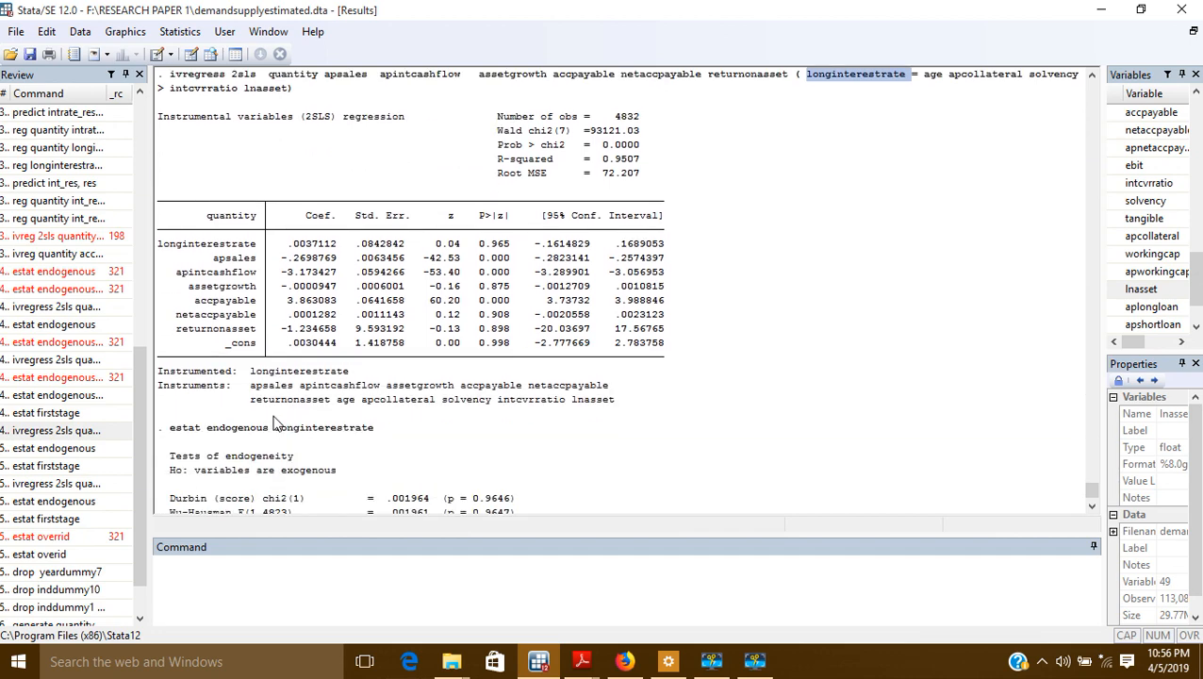
scroll(273, 423, down, 1)
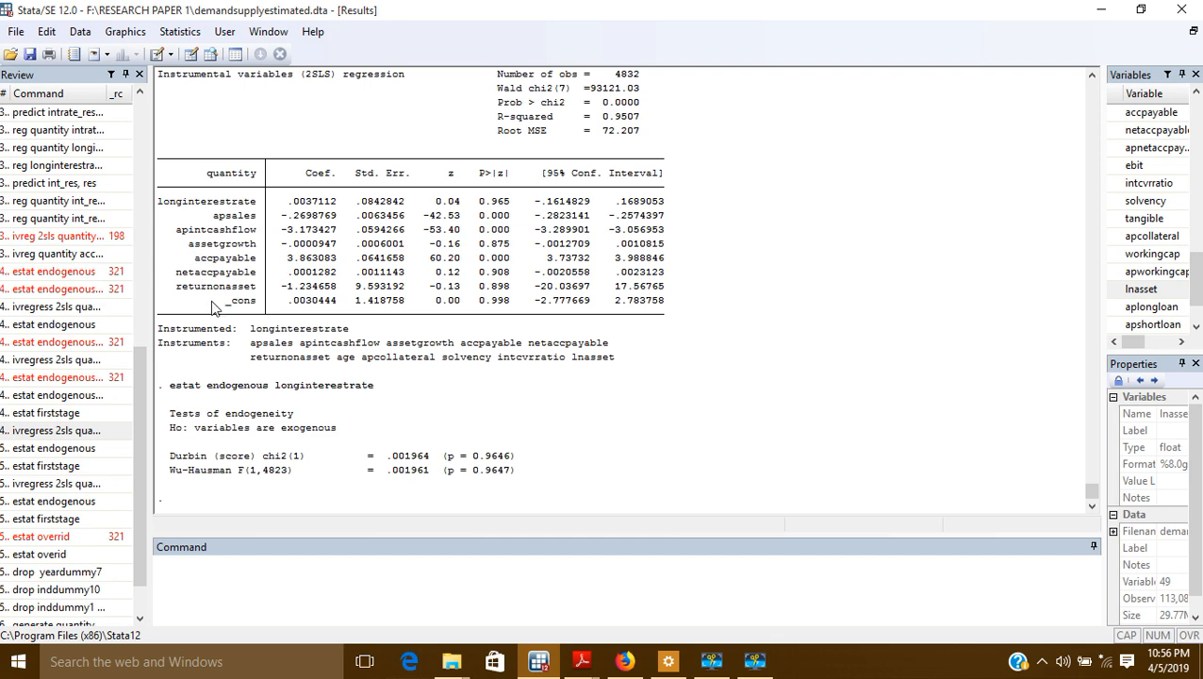
- Recall the last ivregress 2sls command and move longinterestrate out of the parentheses to the exogenous regressors after apsales
drag(141, 542, 146, 622)
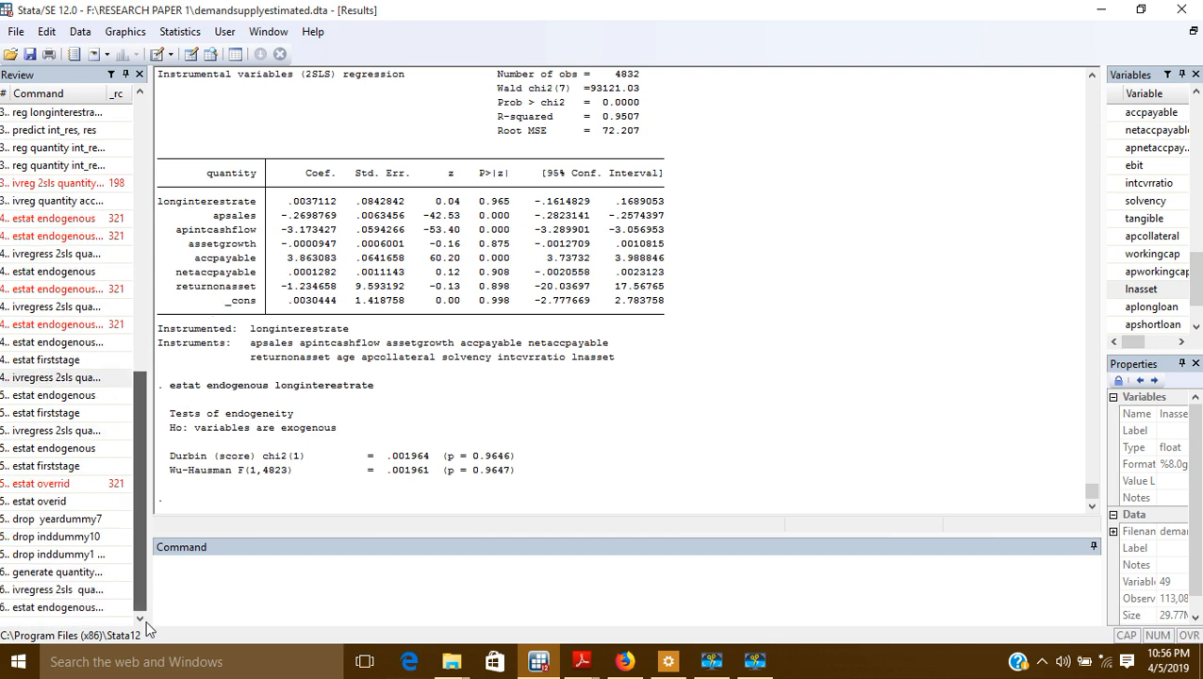
click(52, 589)
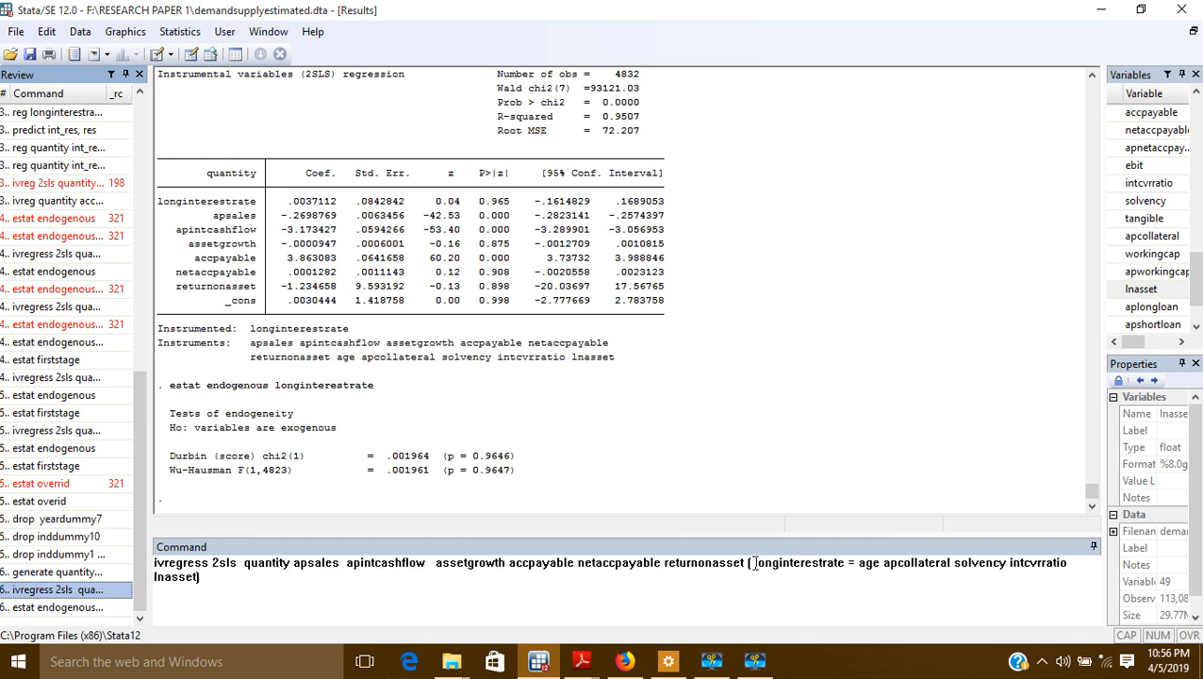
drag(754, 563, 850, 562)
key(ctrl+c)
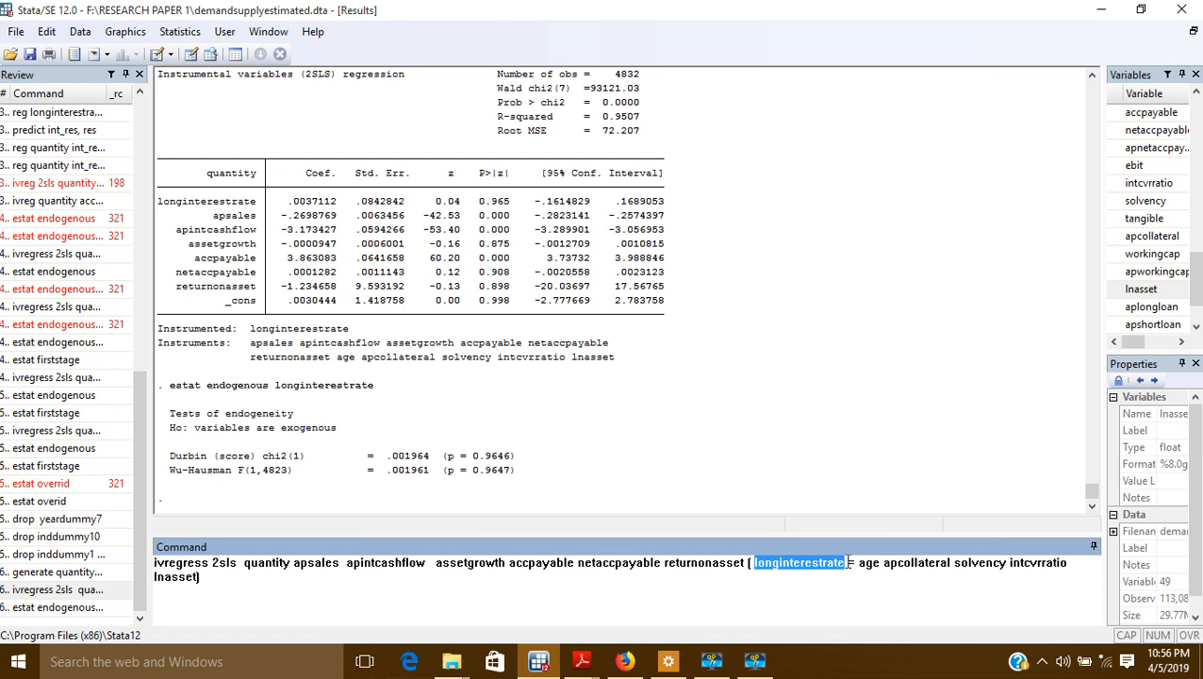
key(Delete)
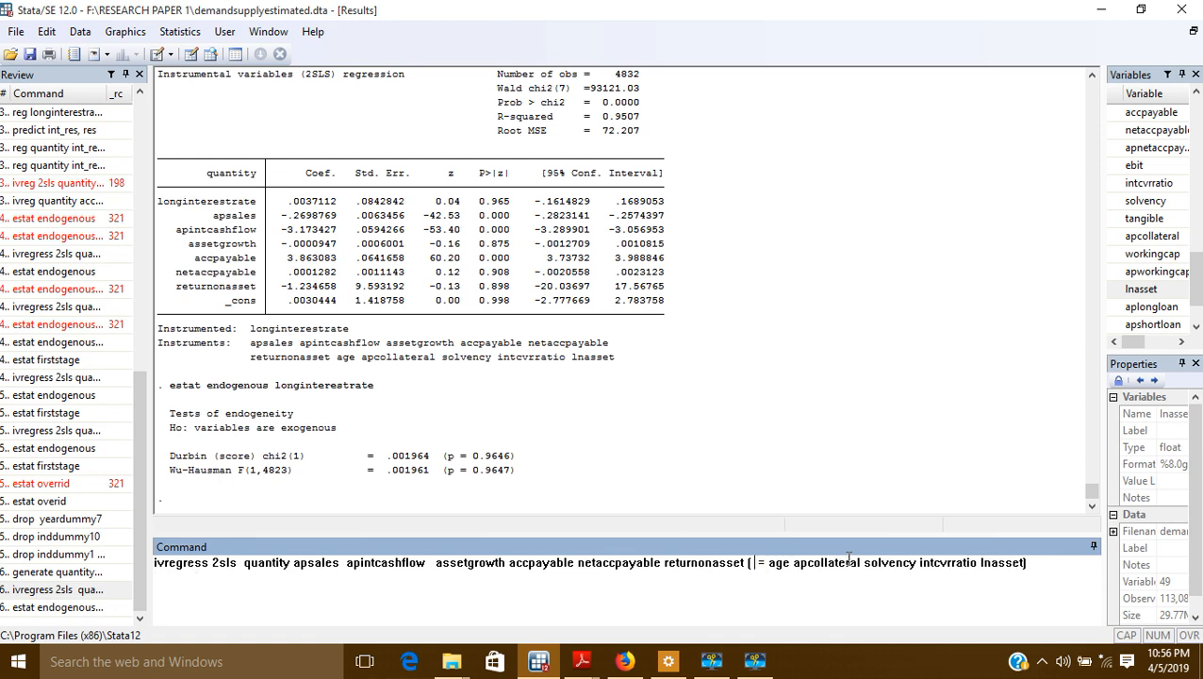
click(341, 562)
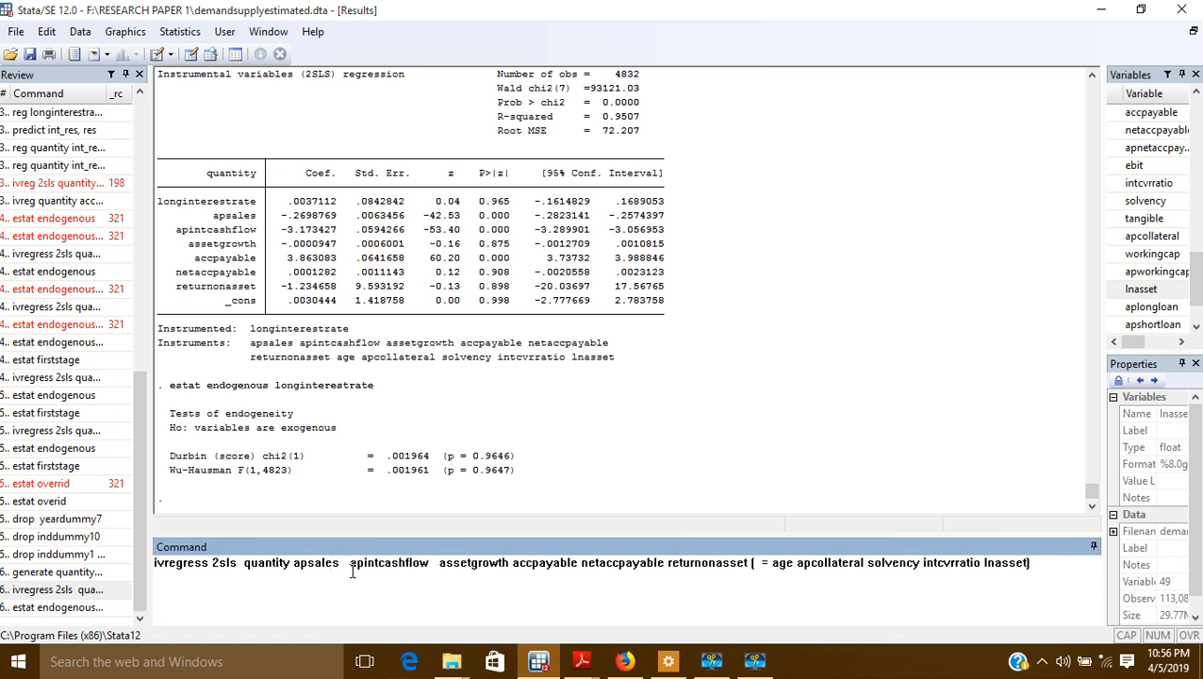
key(ctrl+v)
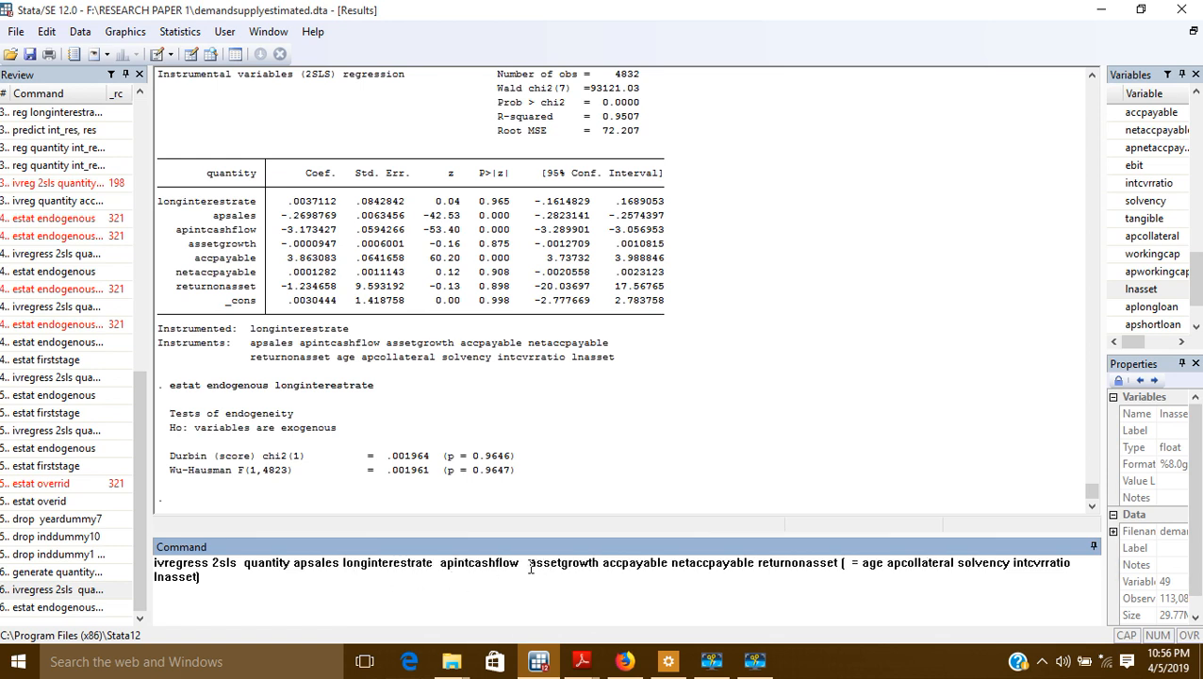
- Move accpayable into the parentheses as the instrumented variable and run the revised ivregress 2sls command
drag(601, 563, 663, 572)
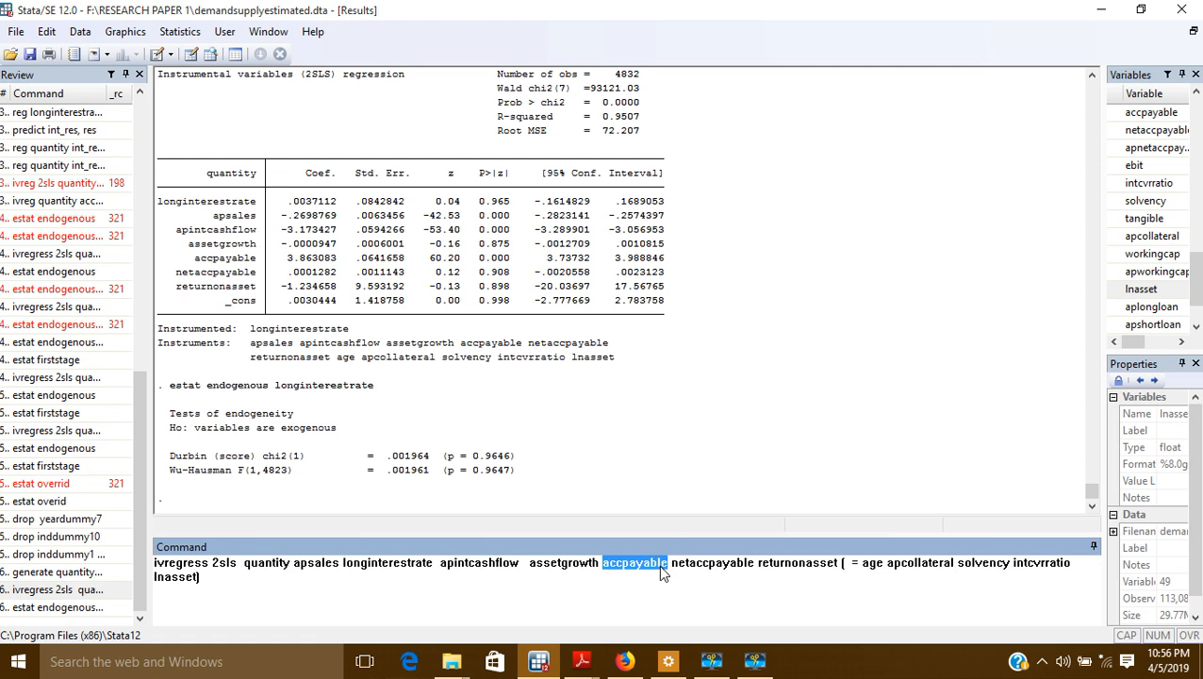
key(ctrl+x)
click(783, 562)
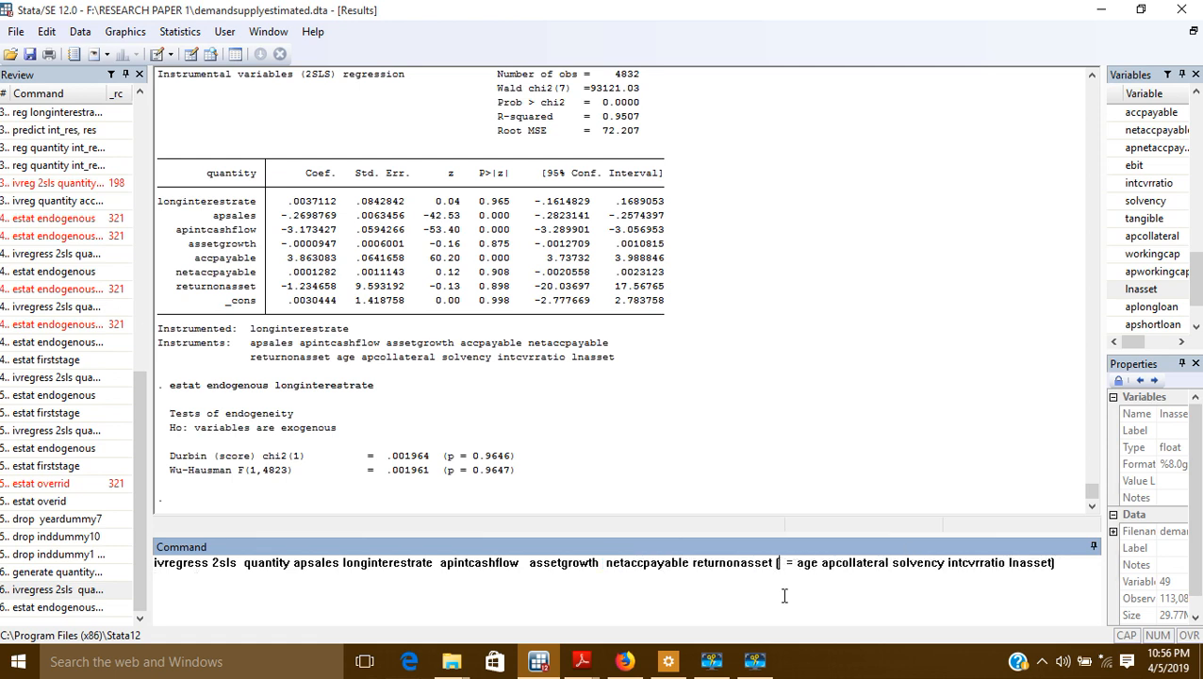
key(ctrl+v)
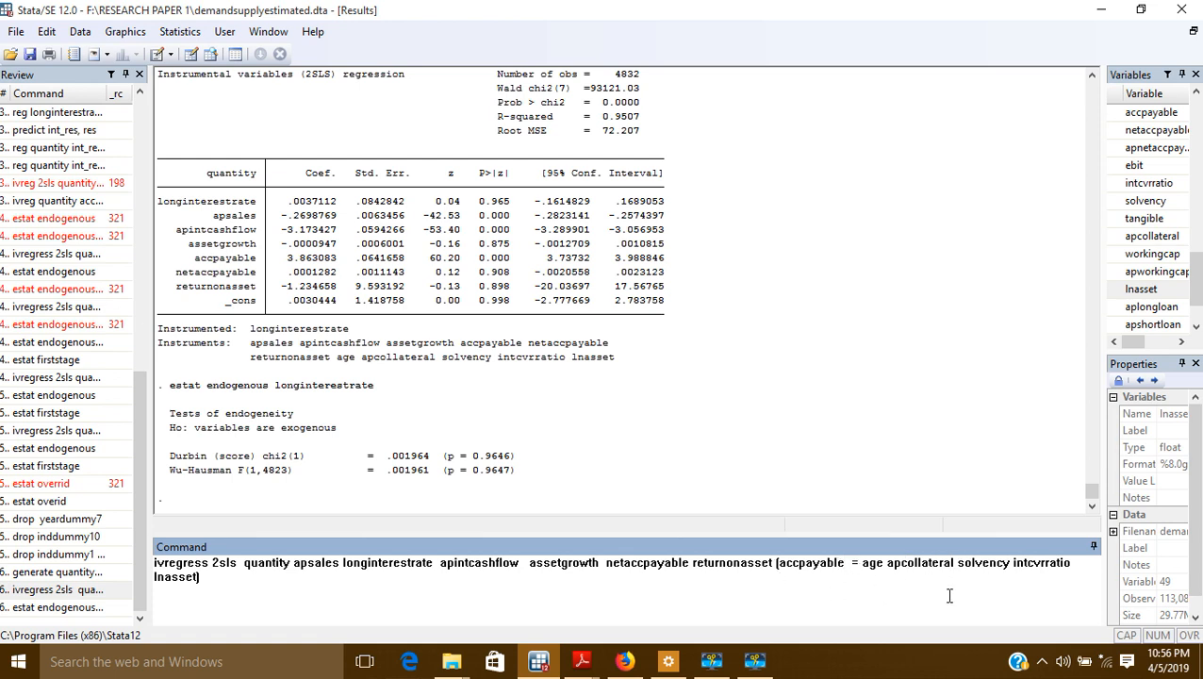
key(Return)
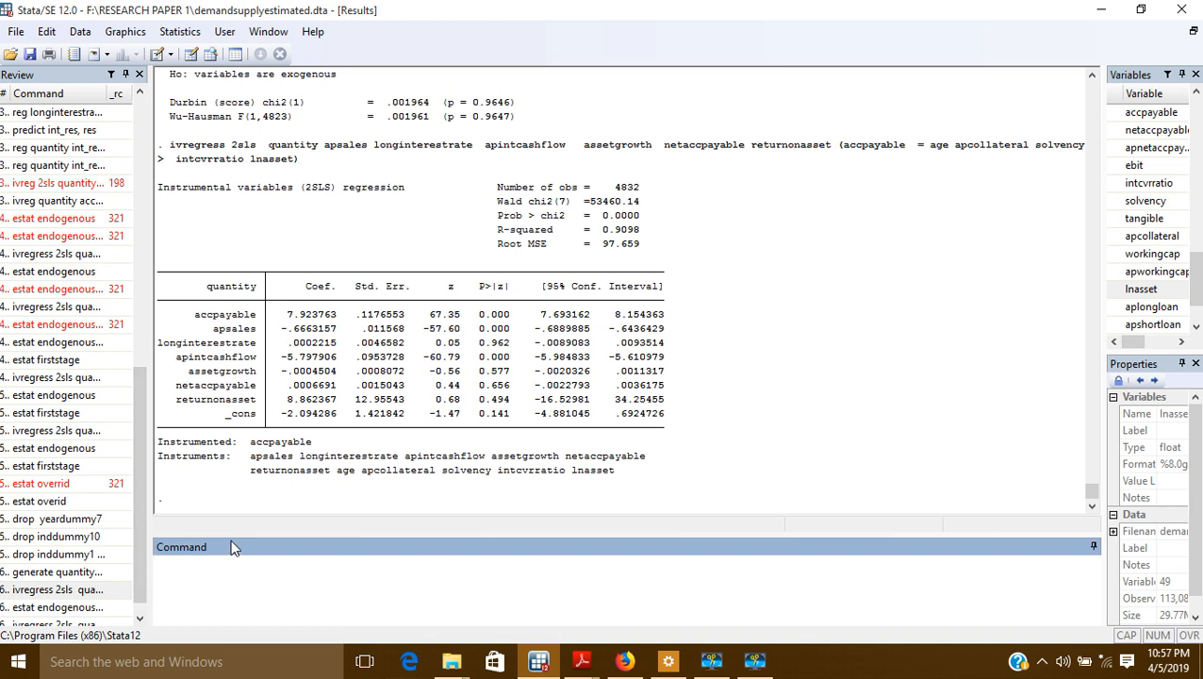
- Test the endogeneity of accounts payable with estat endogenous accpayable
text(estat endogenous)
text(accpayable)
key(Return)
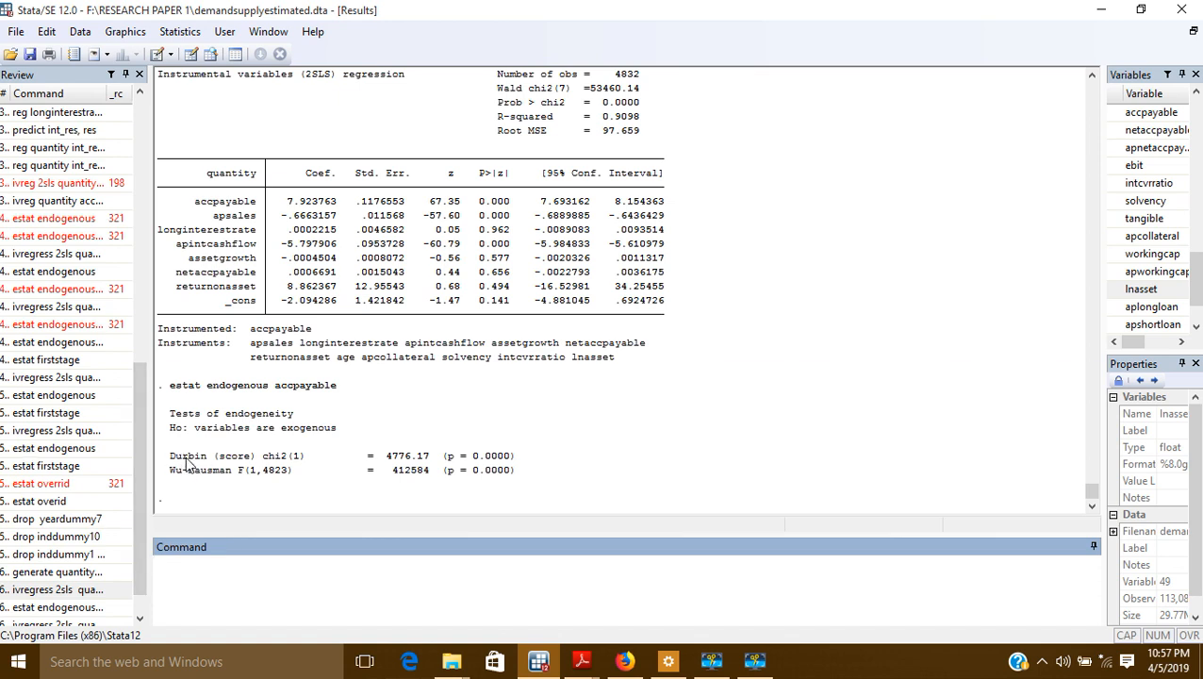
- Examine the Durbin and Wu-Hausman statistics and their p-values for accpayable
drag(173, 453, 216, 471)
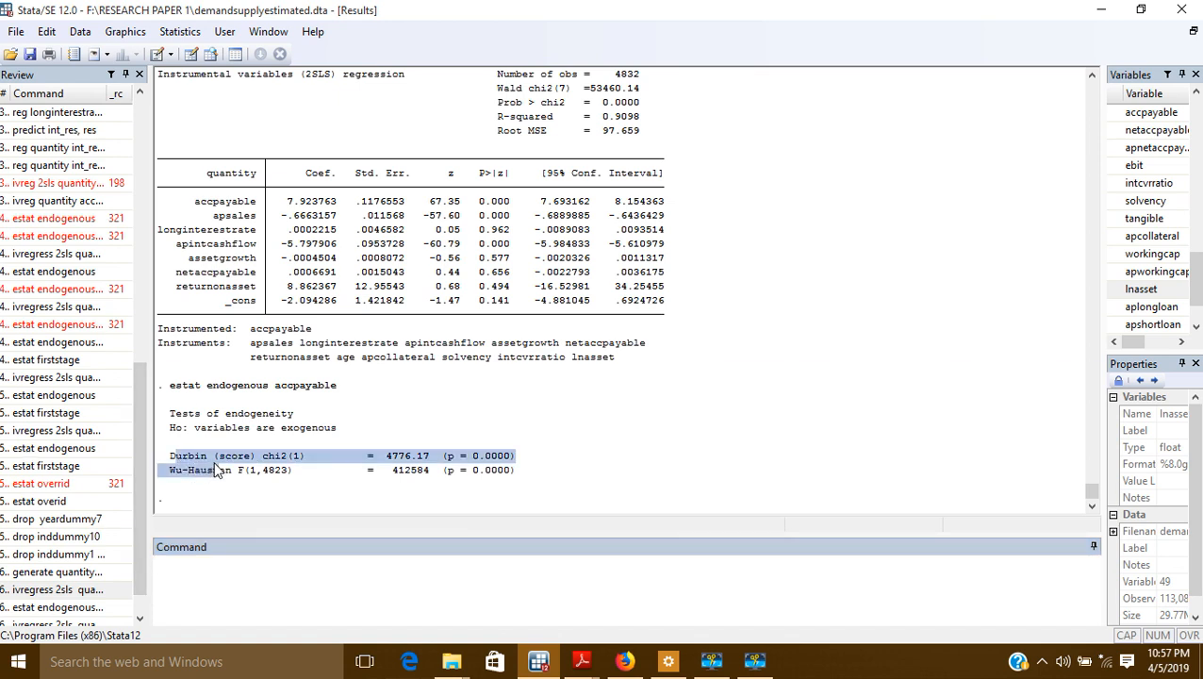
drag(472, 458, 510, 462)
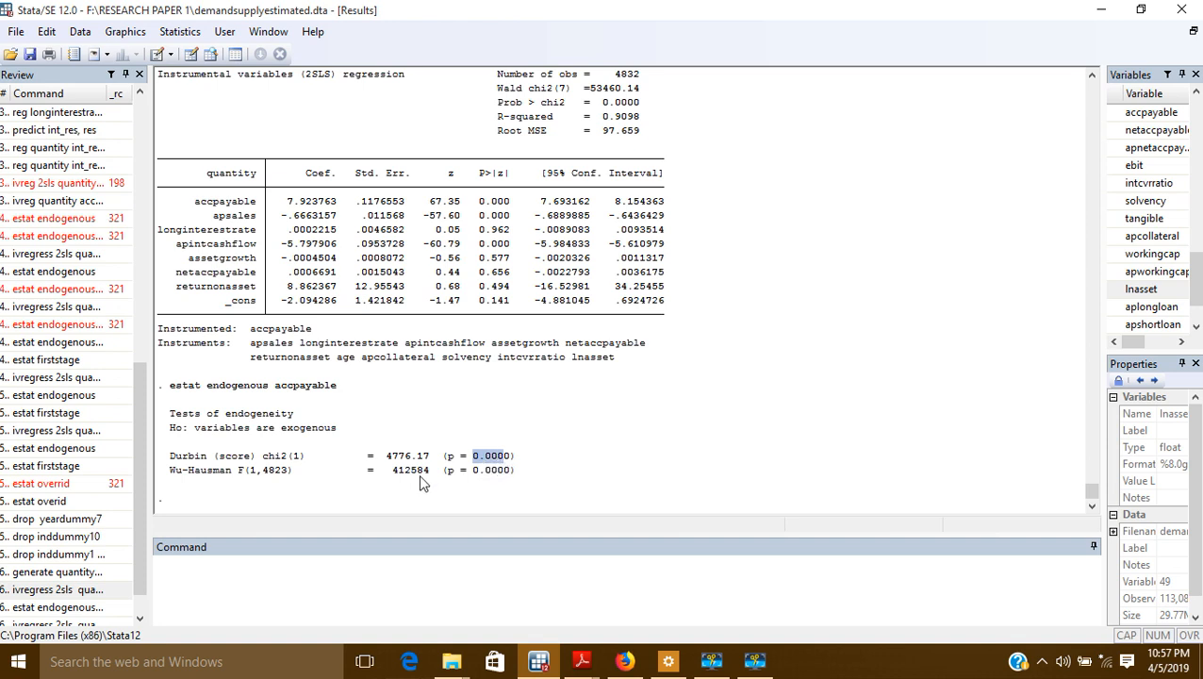
click(468, 481)
drag(473, 456, 515, 481)
- Compare the instrumented variable in the accpayable regression command with the one in the earlier longinterestrate command
scroll(315, 499, up, 4)
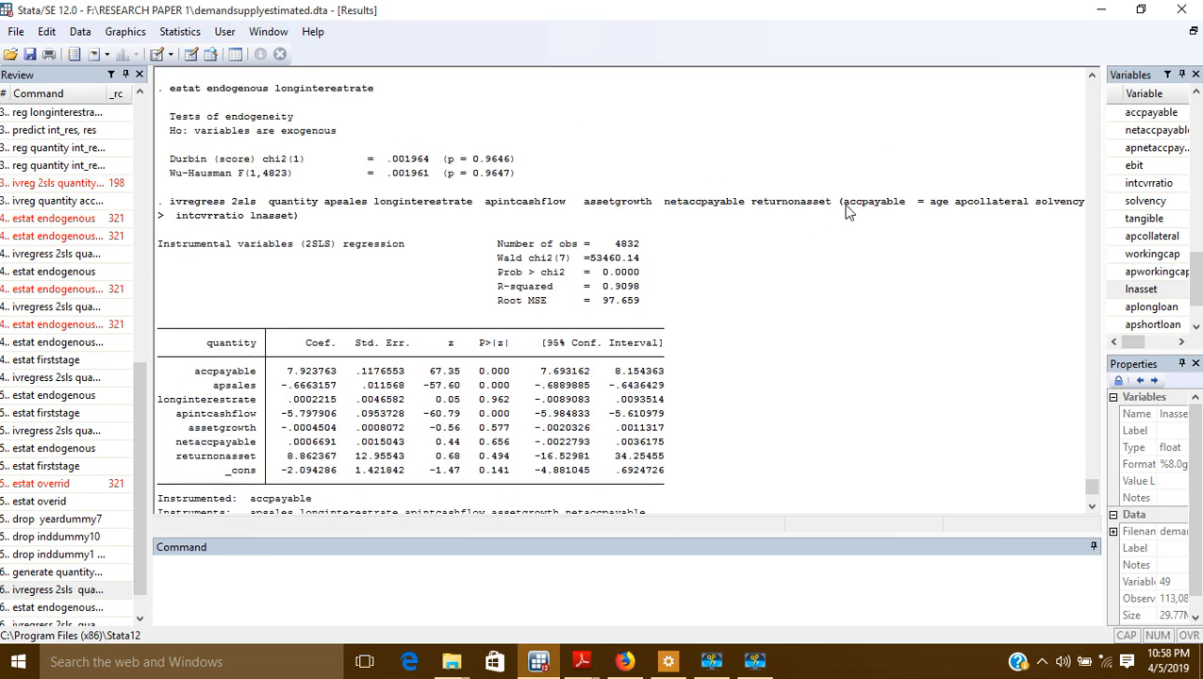
drag(843, 205, 905, 209)
scroll(244, 309, up, 10)
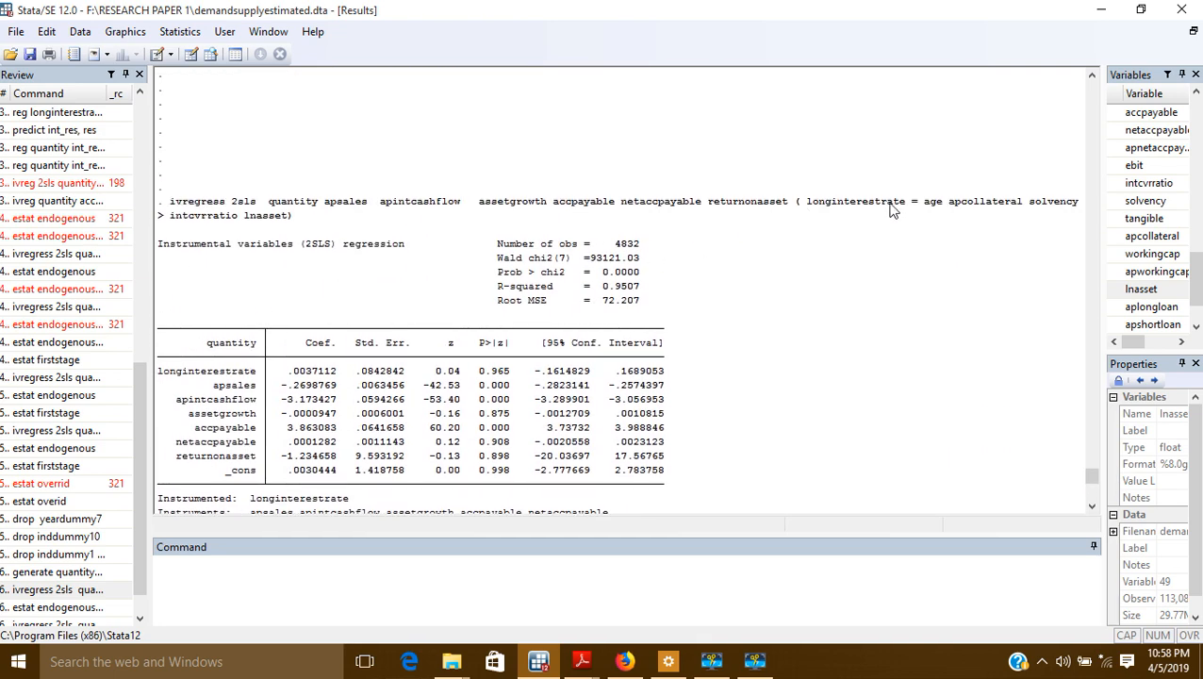
drag(807, 213, 898, 213)
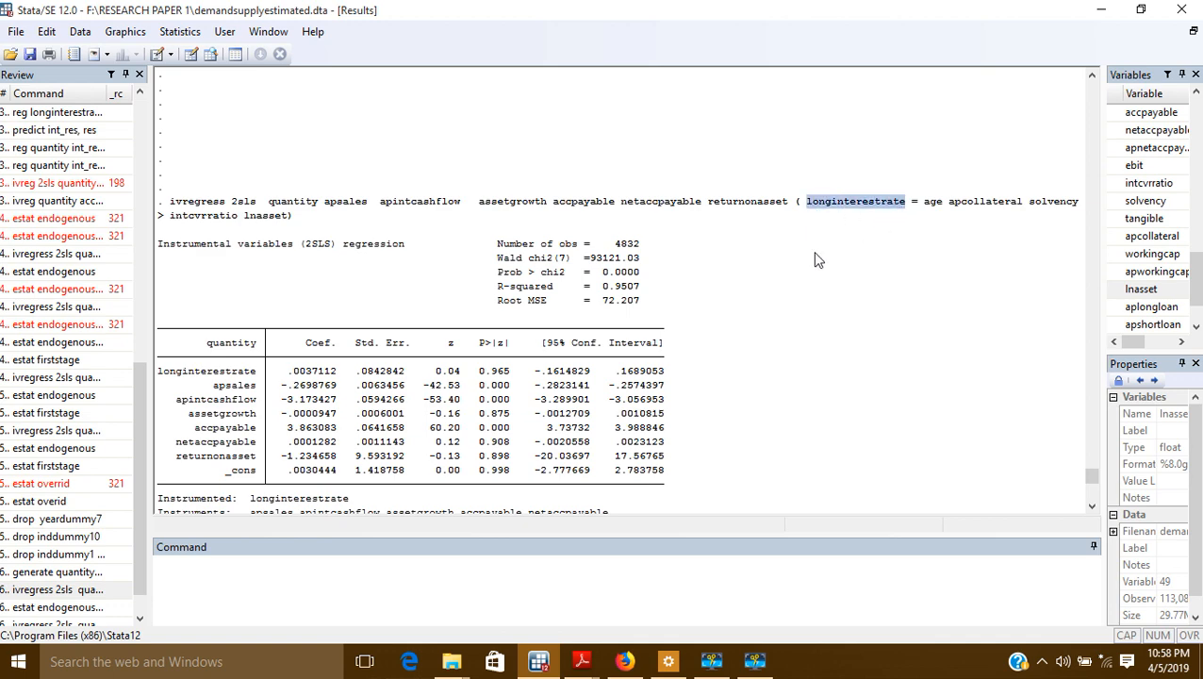
scroll(811, 252, down, 20)
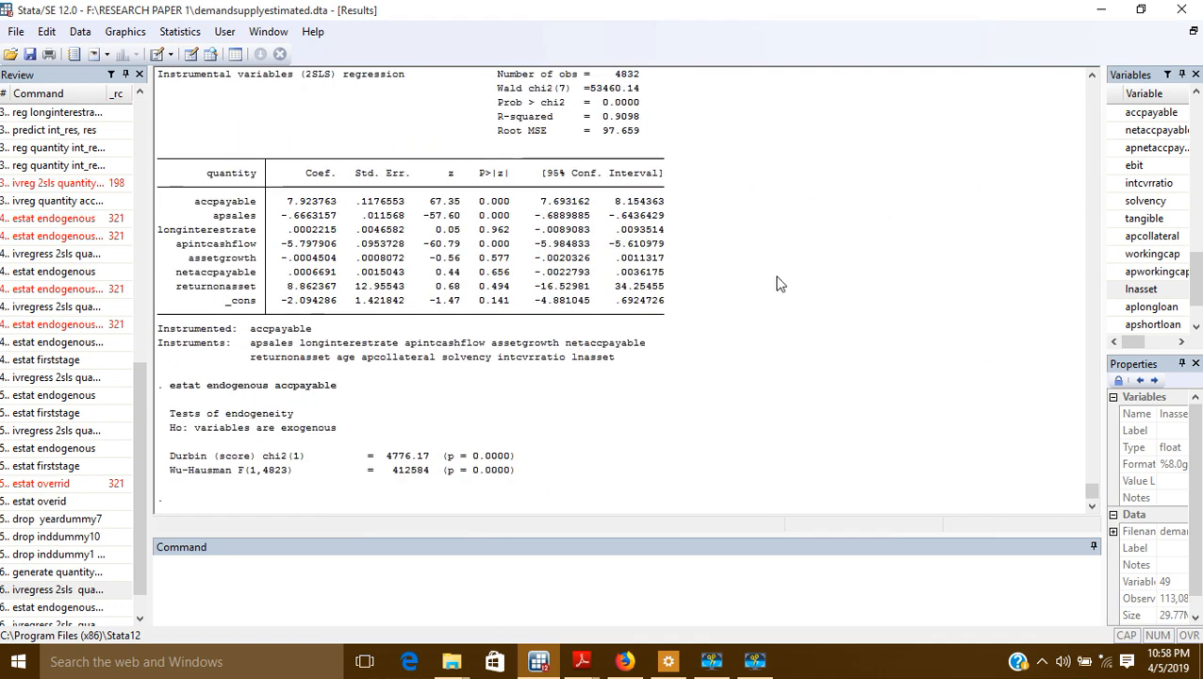
scroll(138, 392, down, 1)
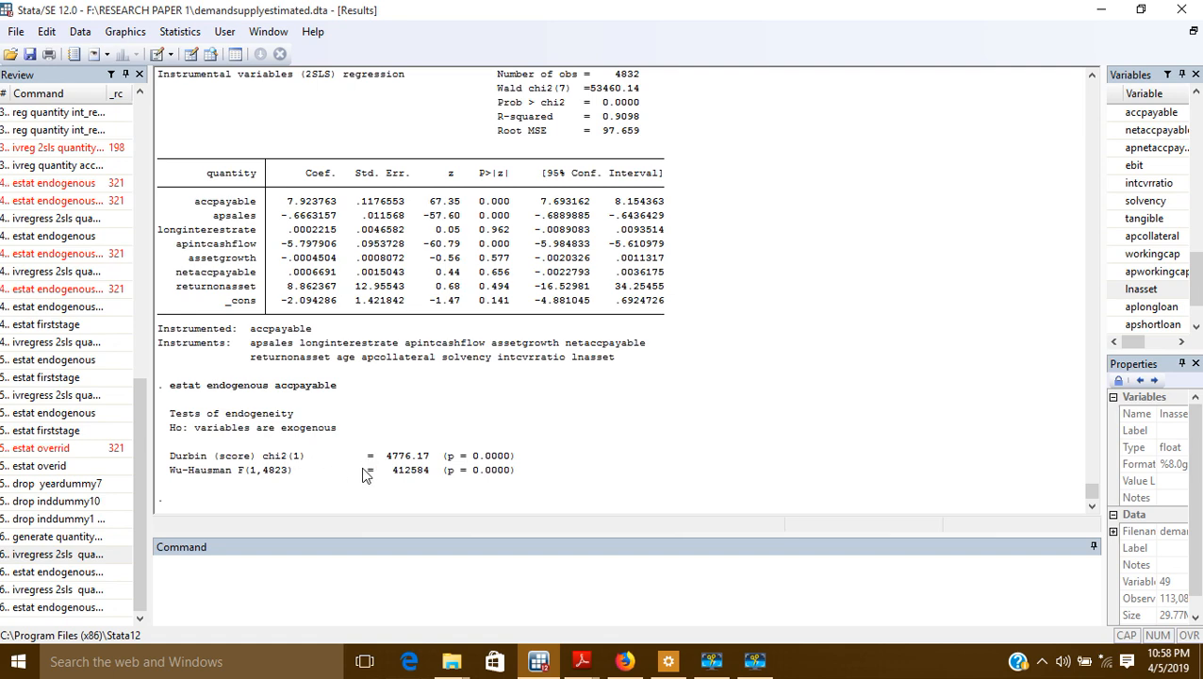
- Review the excluded instruments age, apcollateral, solvency, intcvrratio and lnasset specified for accpayable in the revised command
scroll(344, 401, up, 3)
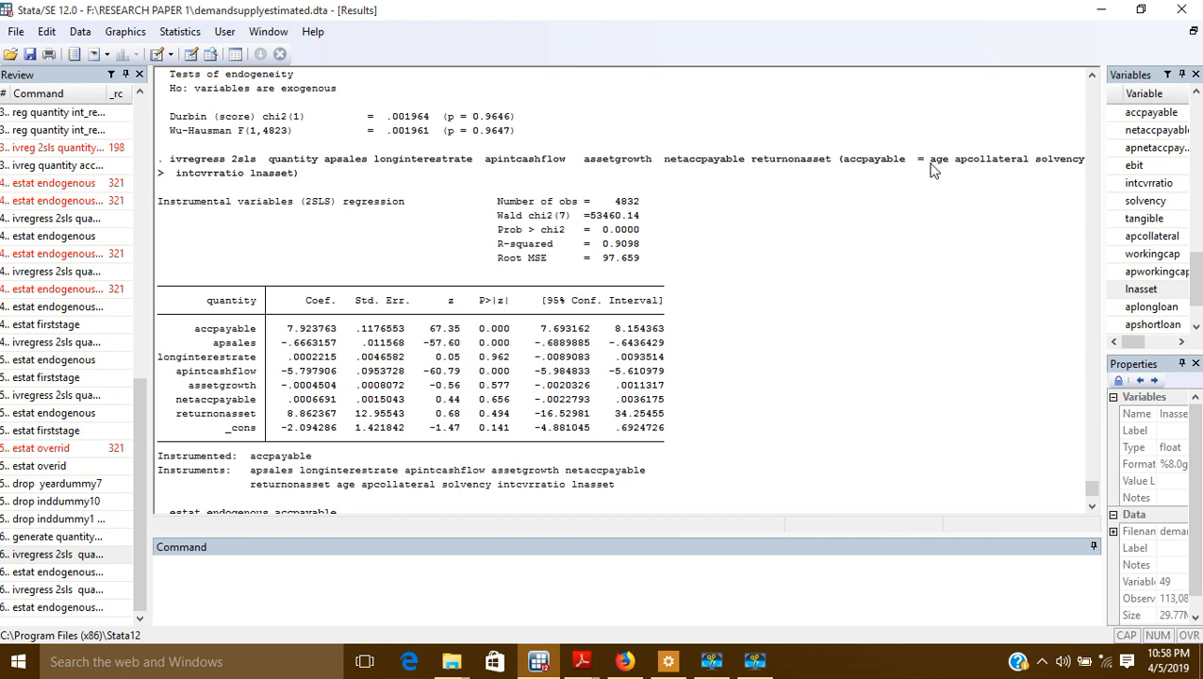
drag(931, 162, 1082, 174)
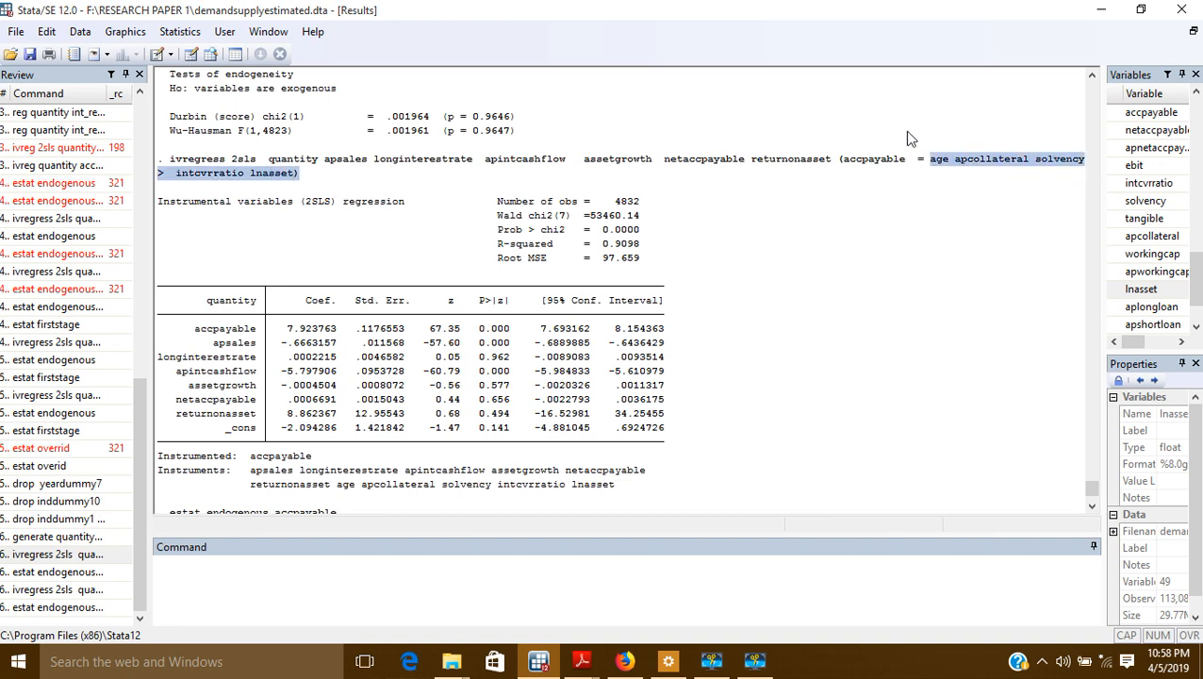
drag(844, 160, 904, 164)
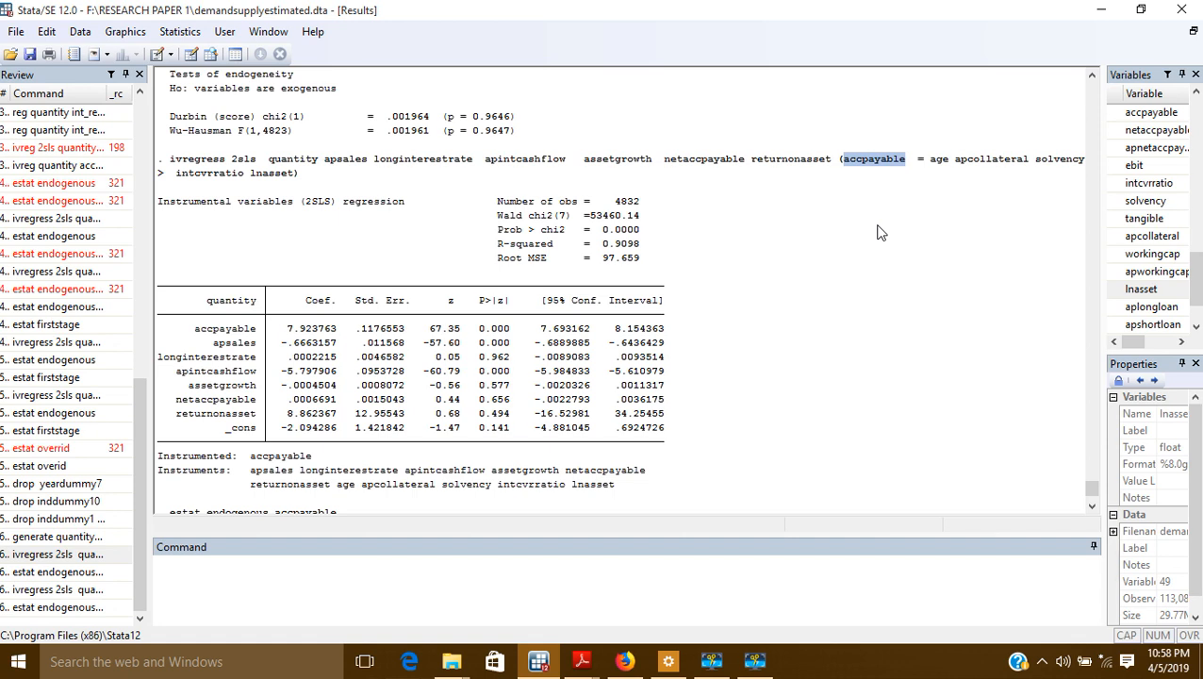
click(883, 175)
drag(853, 164, 849, 163)
drag(930, 165, 977, 173)
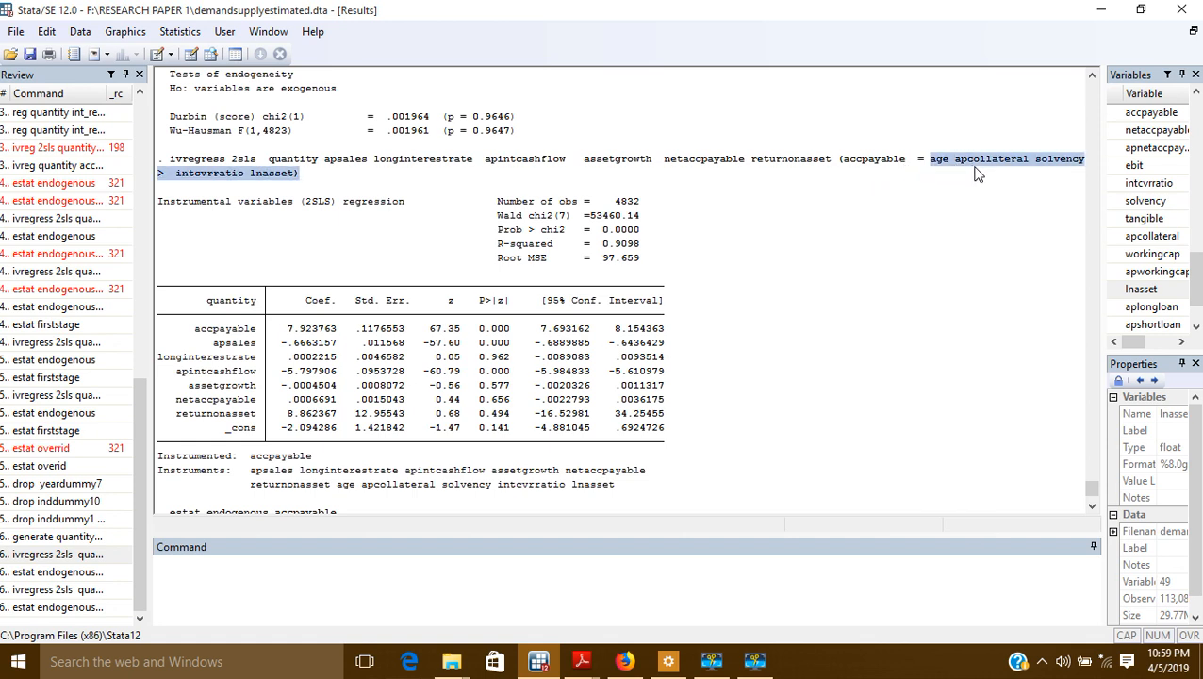
click(332, 189)
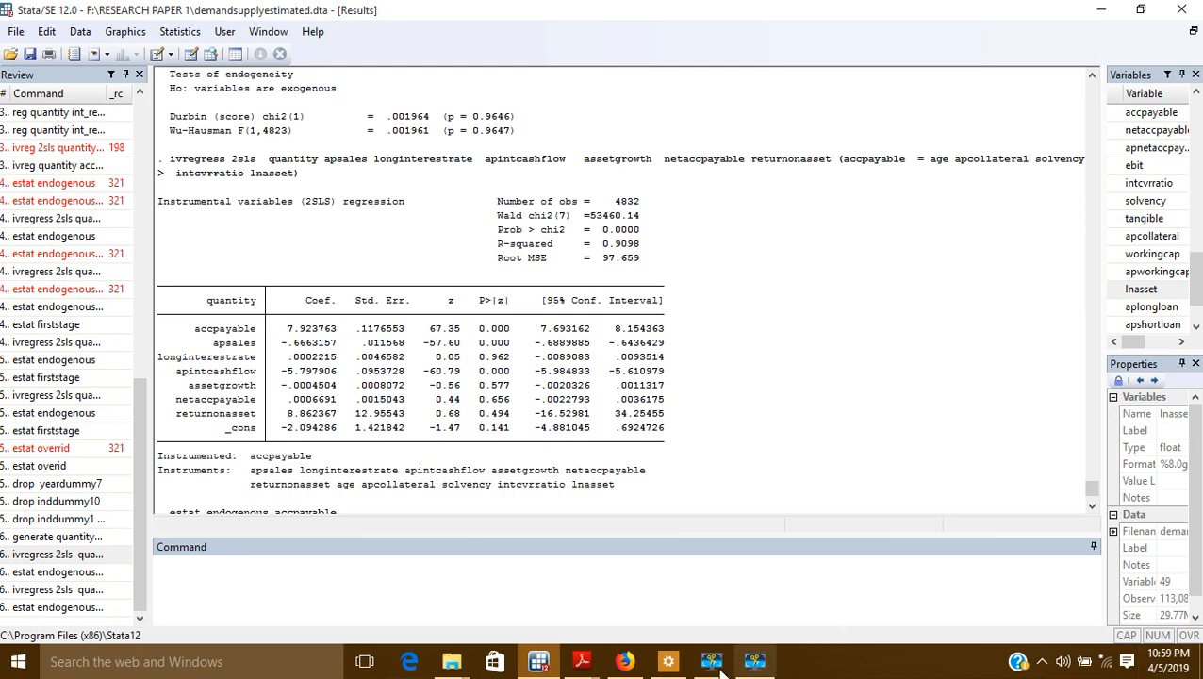
click(754, 663)
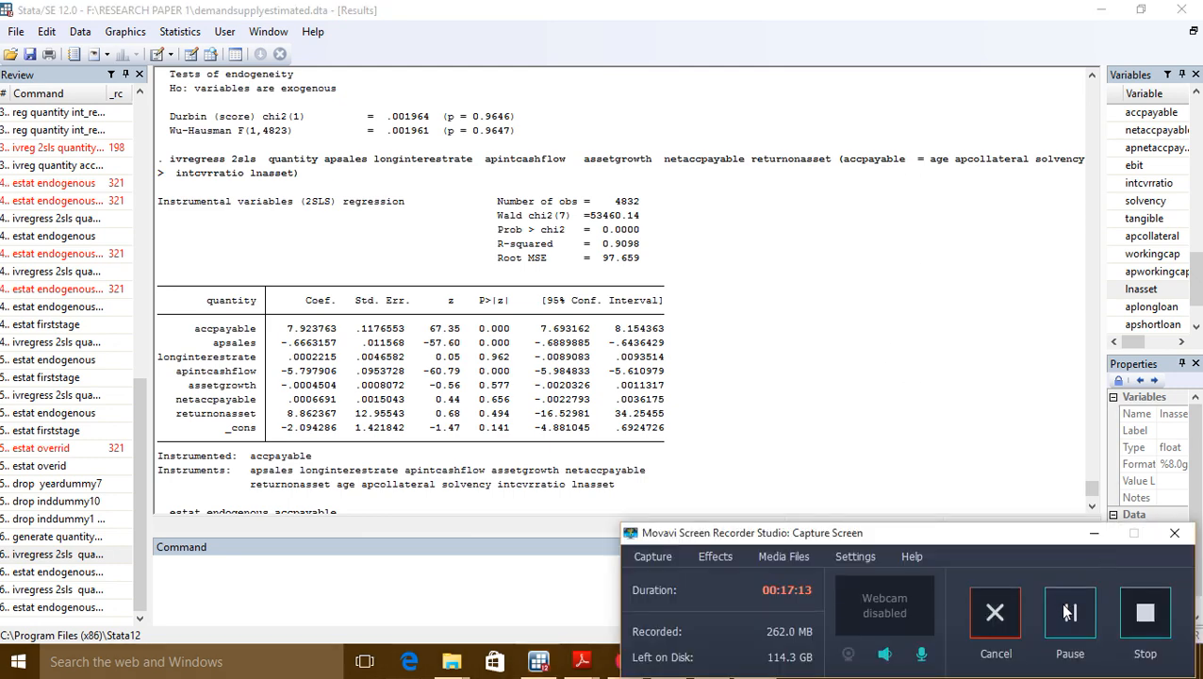
click(1093, 533)
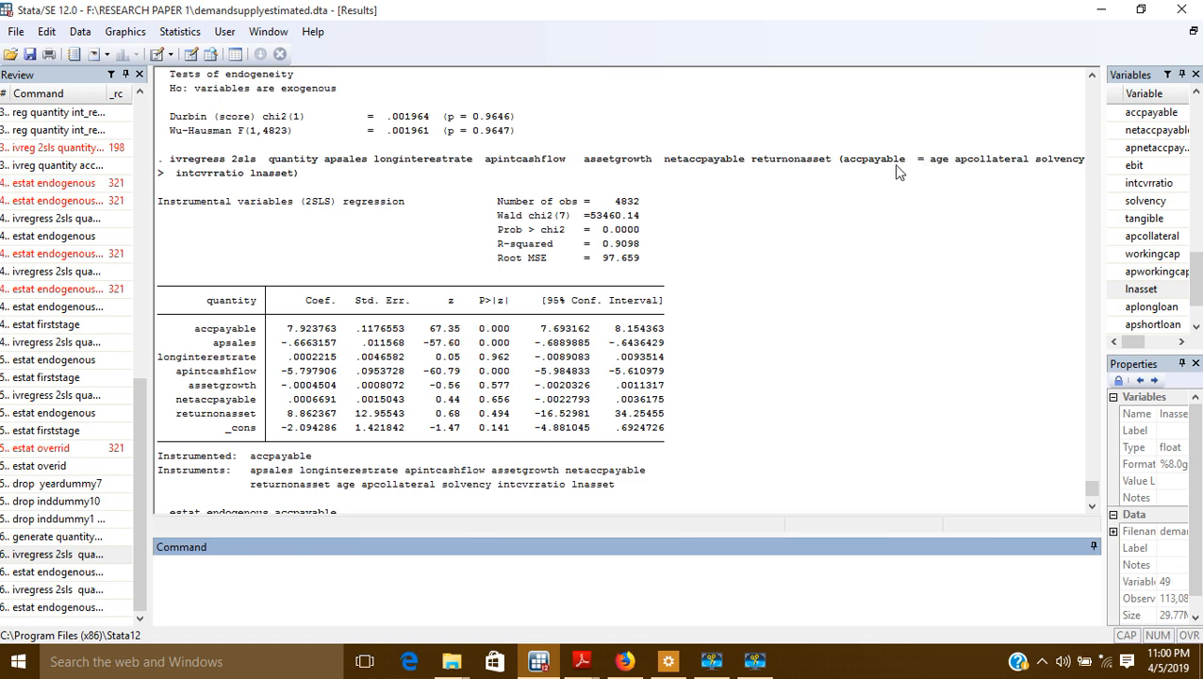
- Examine how accpayable is specified as endogenous with its instruments inside the command's parentheses
drag(843, 160, 903, 162)
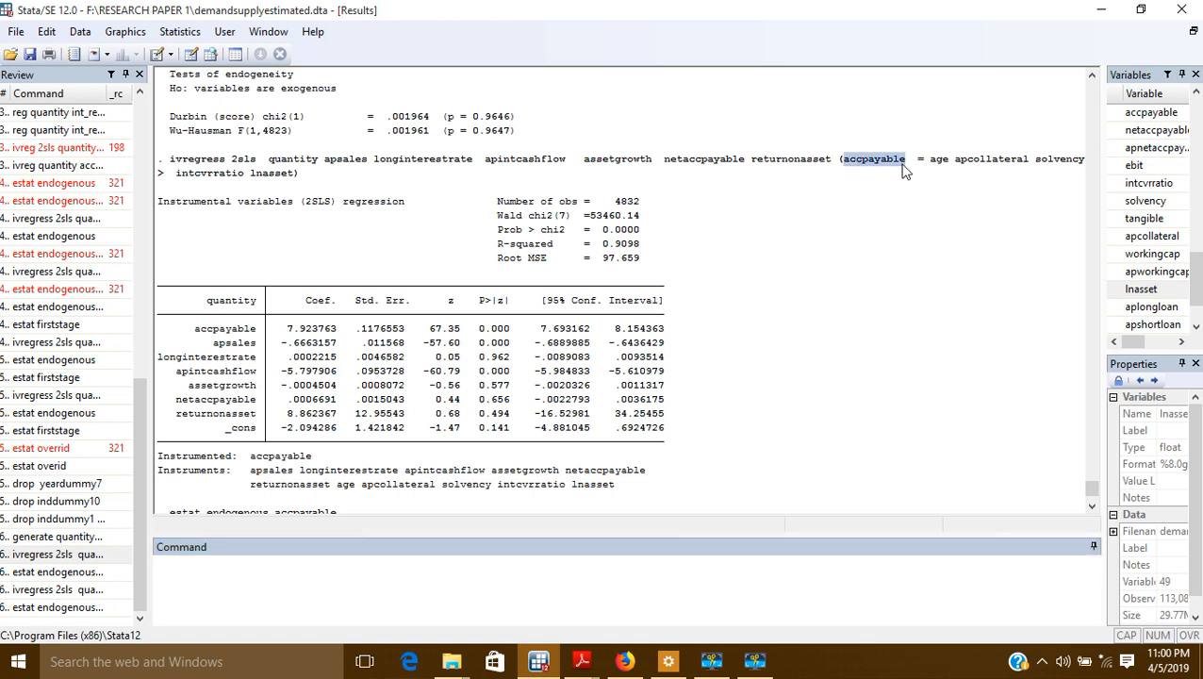
click(853, 176)
drag(842, 160, 906, 169)
click(868, 198)
drag(844, 160, 891, 176)
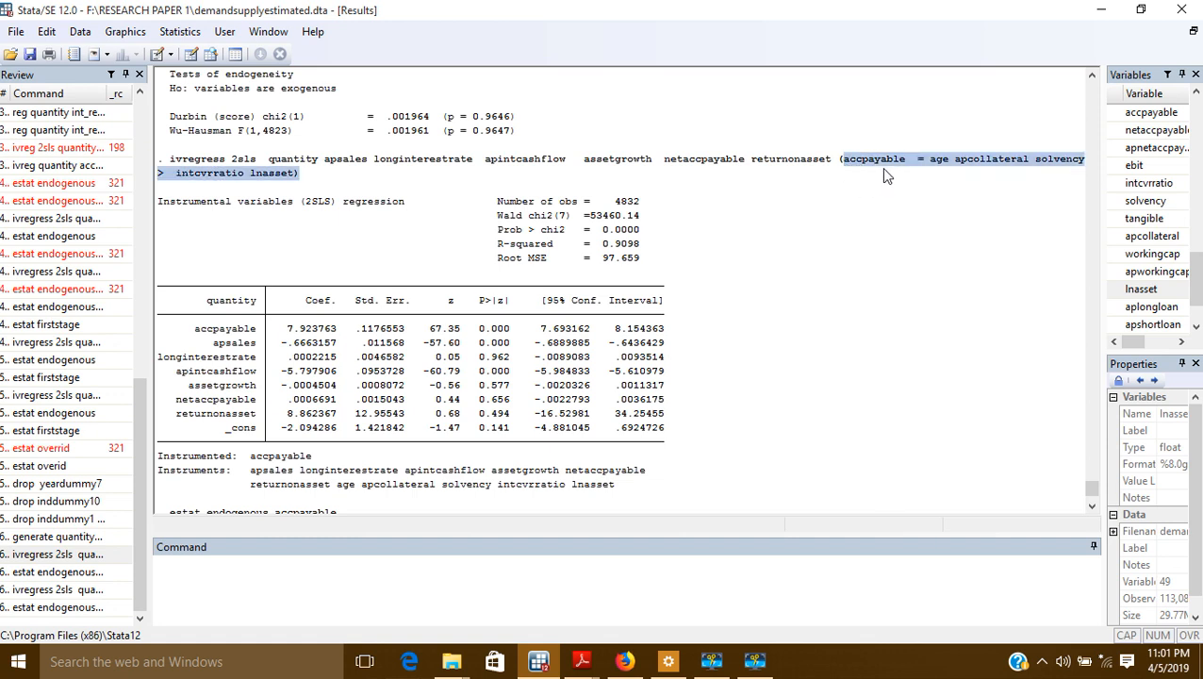
click(873, 242)
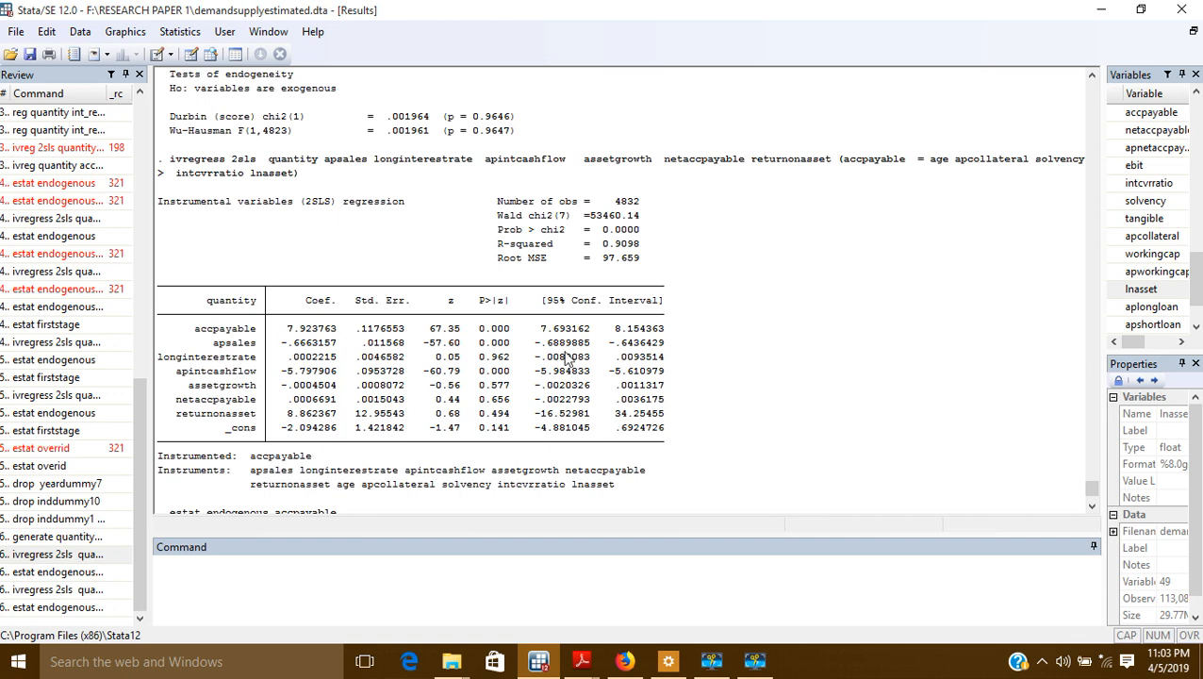
- Run the test of overidentifying restrictions on the accpayable regression with estat overid
click(175, 573)
text(estat )
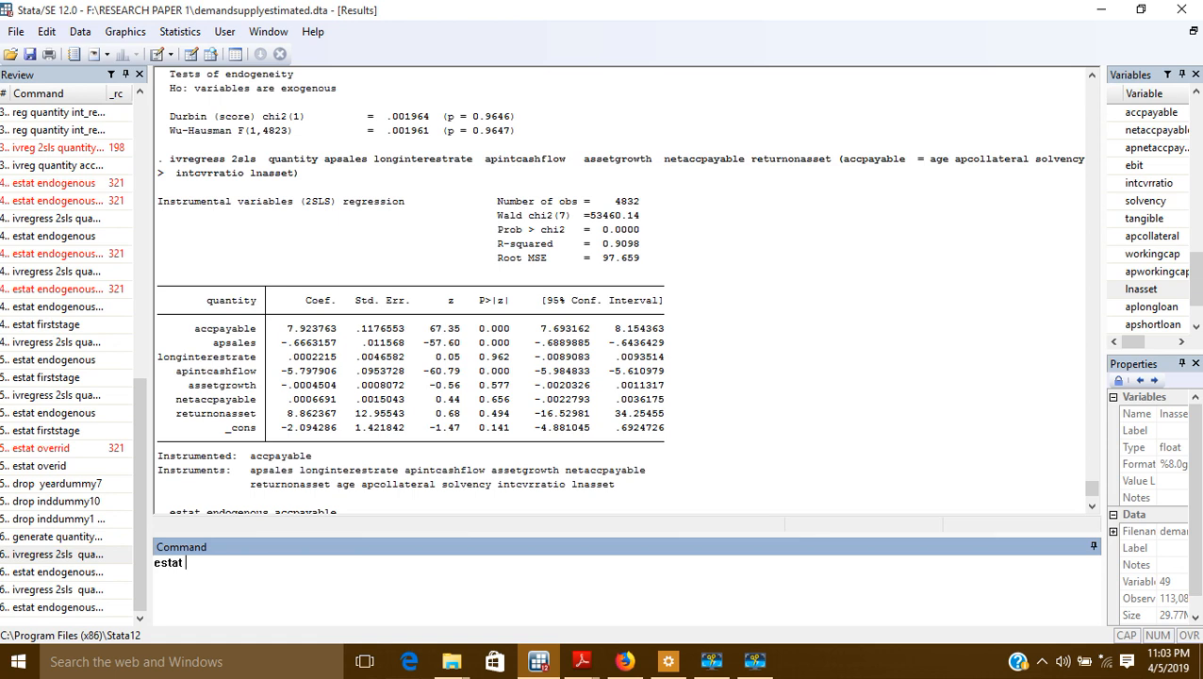
text(overid)
key(Return)
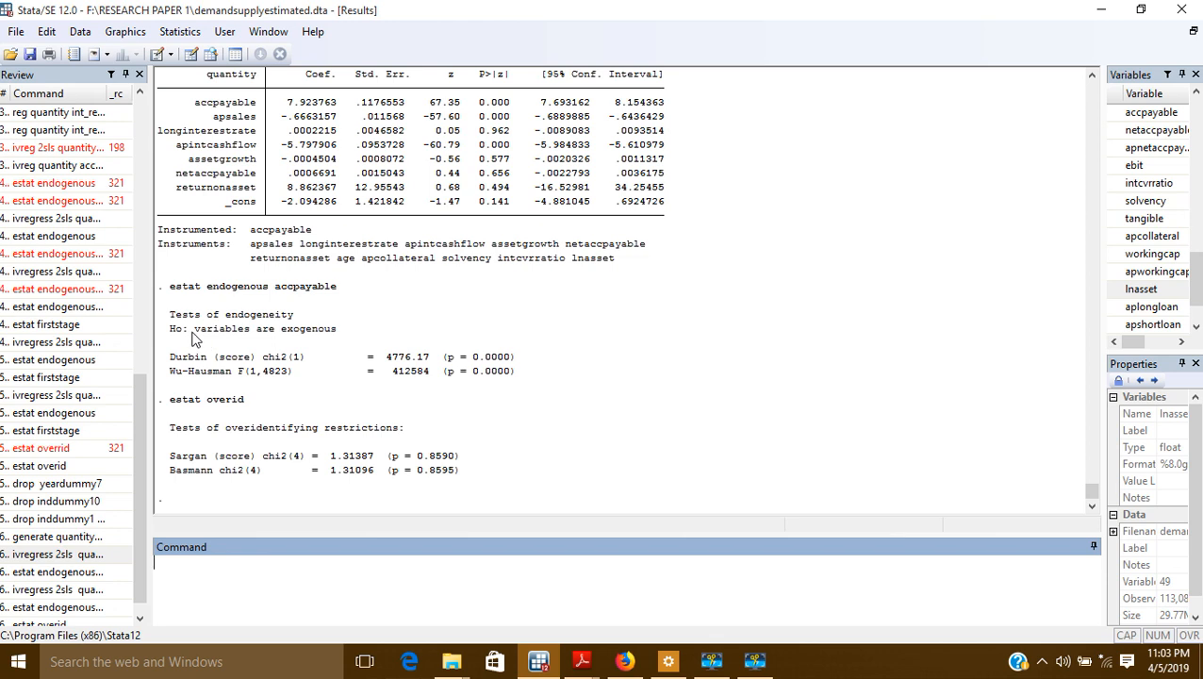
- Review the endogeneity null hypothesis and the overidentifying restrictions p-values against accpayable as the endogenous variable in the regression command
click(338, 333)
drag(338, 333, 208, 333)
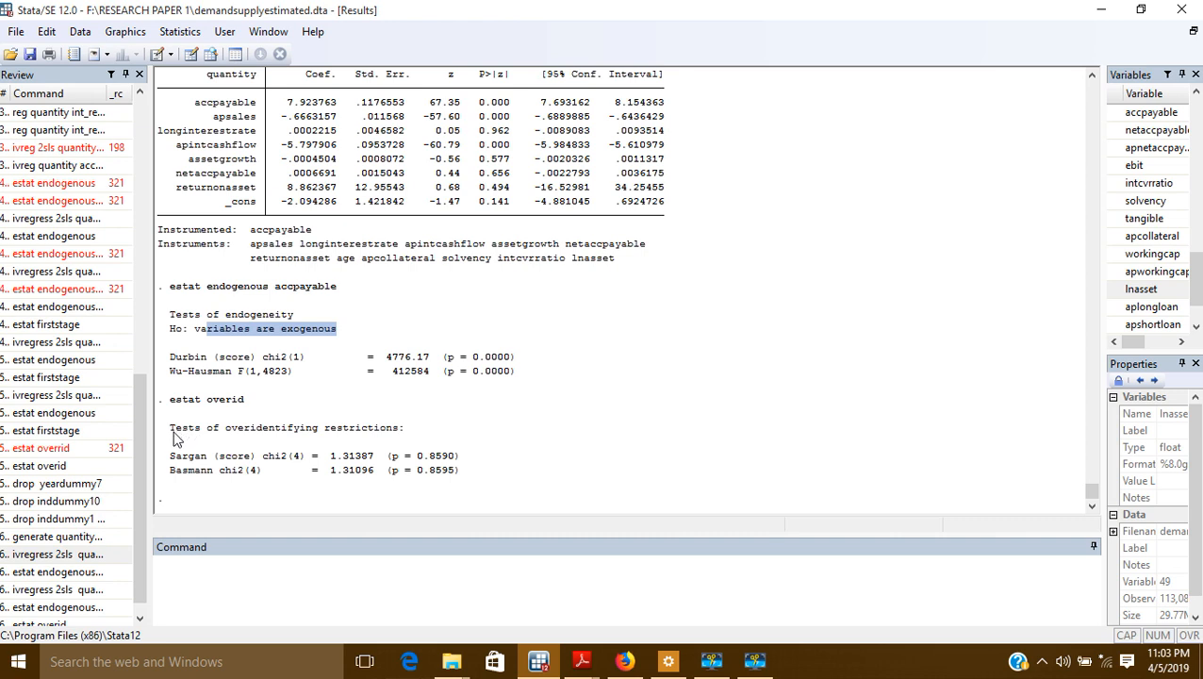
drag(171, 432, 340, 443)
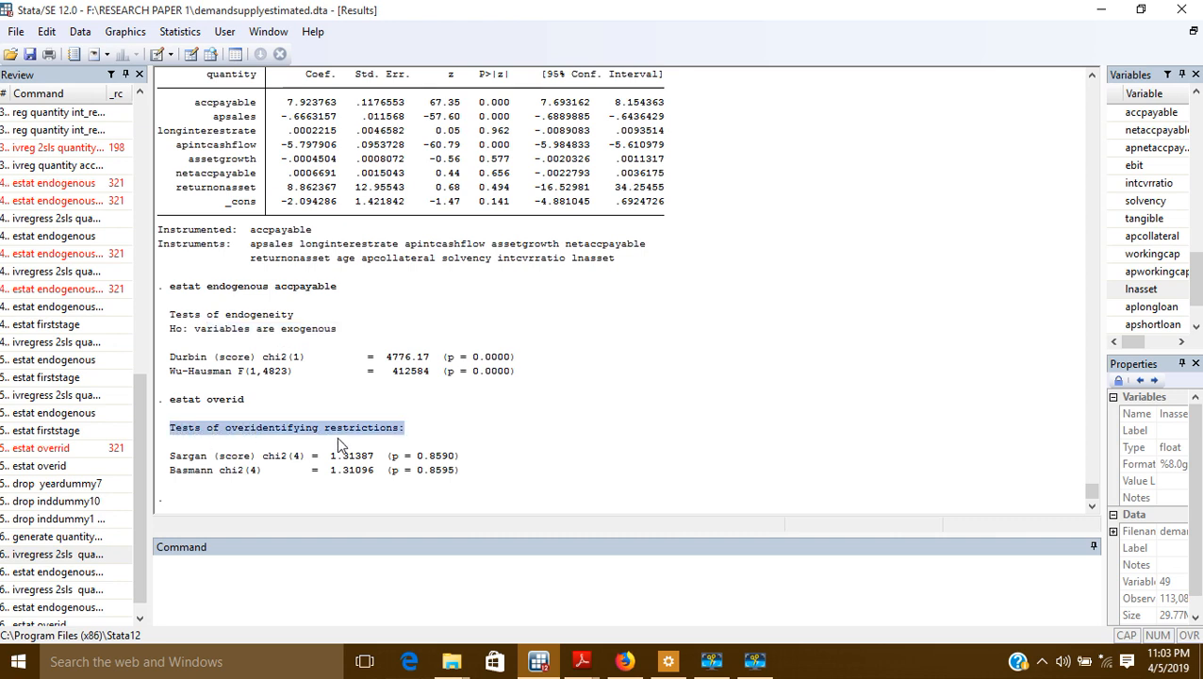
click(361, 443)
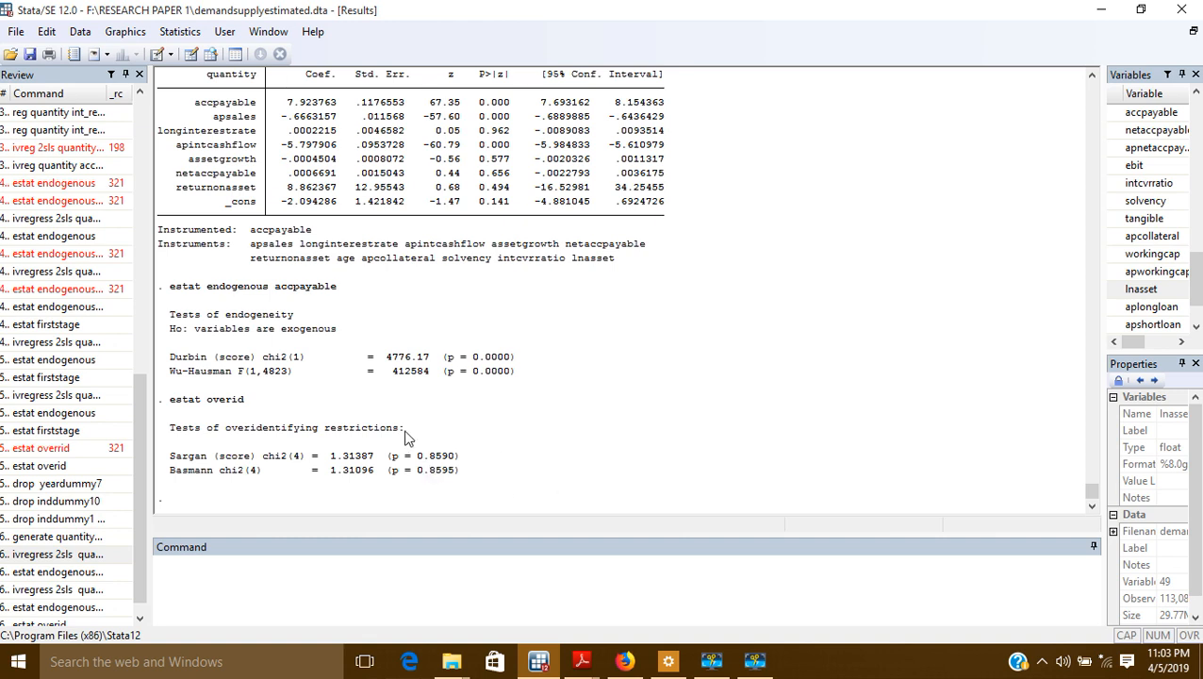
drag(417, 457, 457, 473)
drag(431, 454, 460, 474)
scroll(235, 403, up, 3)
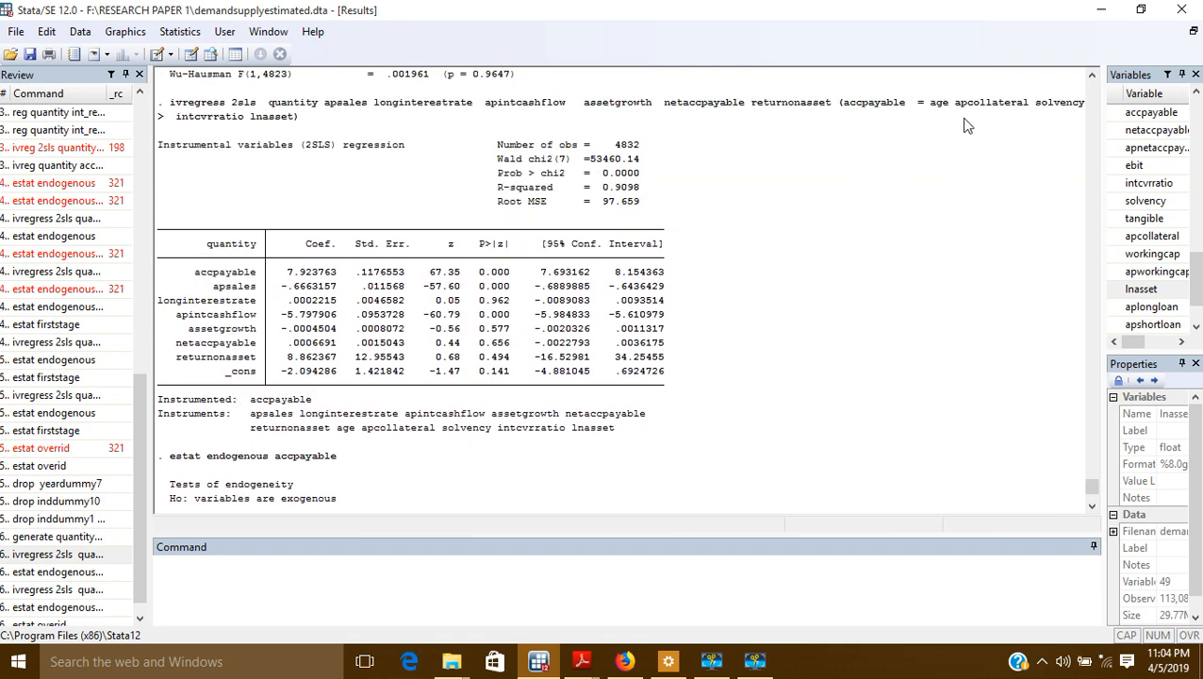
scroll(938, 173, up, 3)
drag(929, 188, 901, 203)
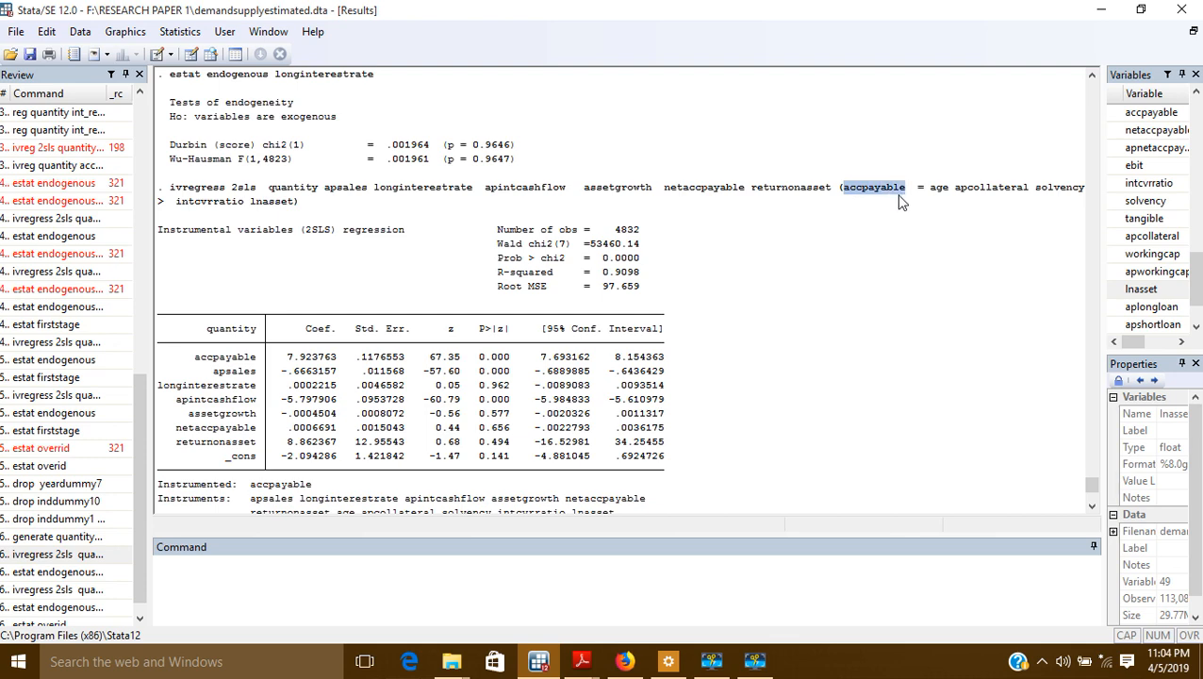
scroll(707, 331, down, 6)
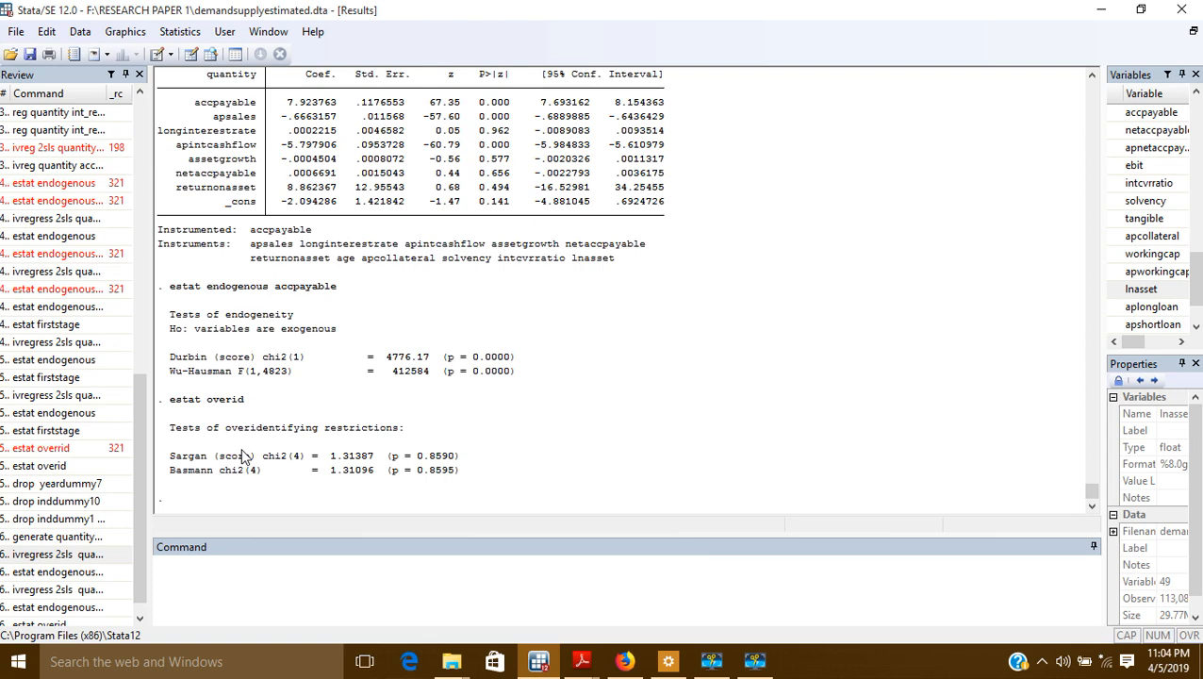
click(754, 661)
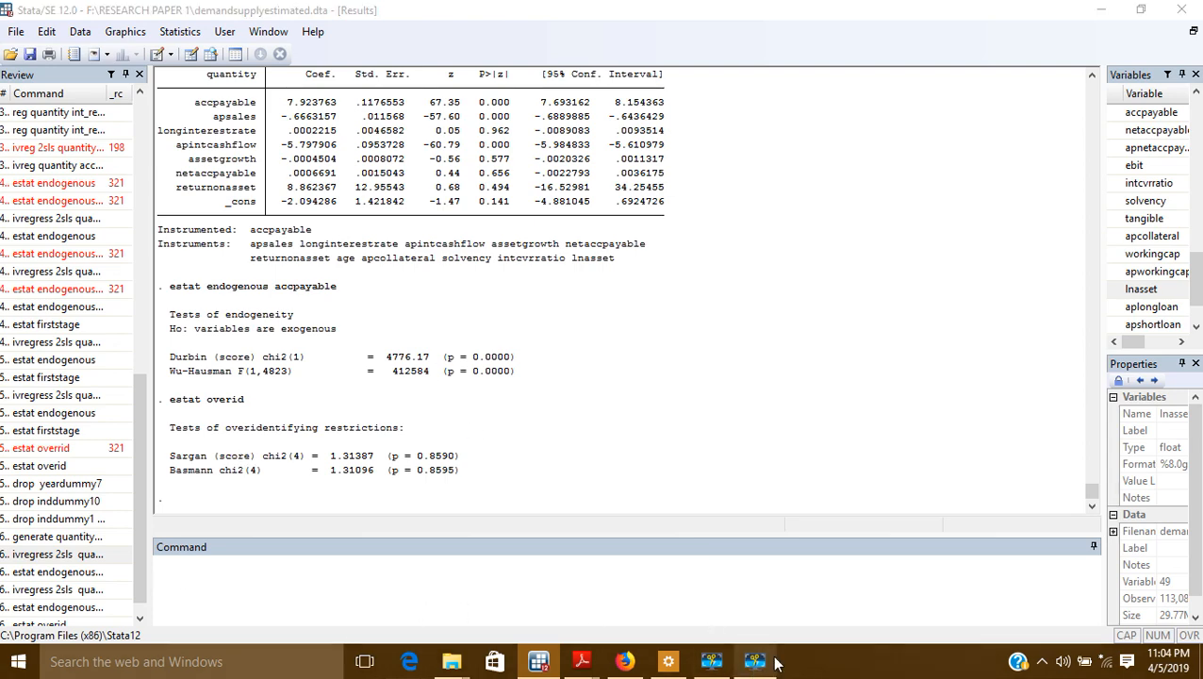
click(1069, 604)
click(1068, 612)
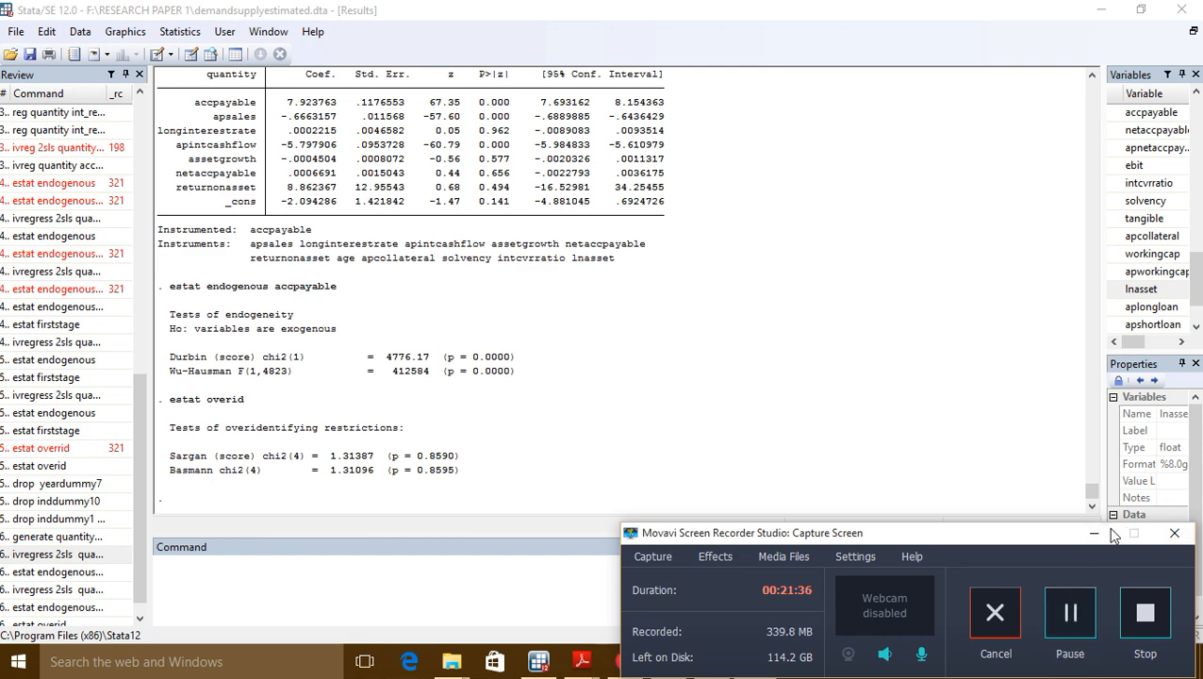
click(1086, 534)
- Review the instruments age, apcollateral, solvency, intcvrratio and lnasset alongside endogenous accpayable in the latest ivregress command
scroll(402, 381, up, 8)
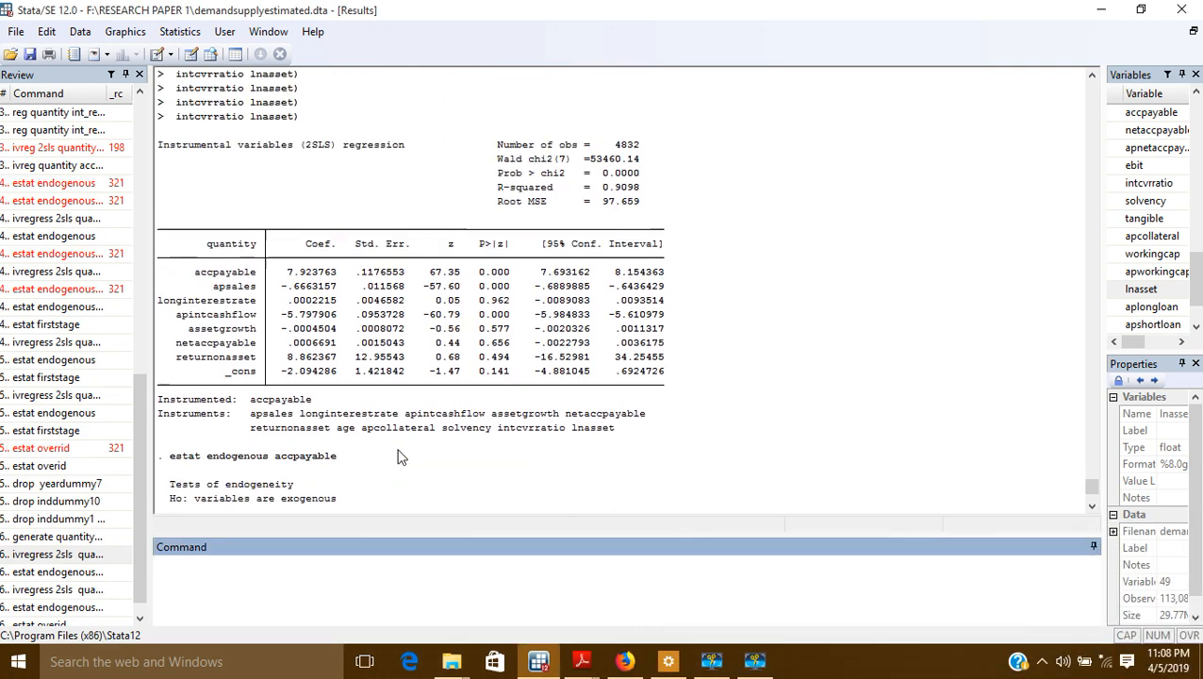
click(872, 295)
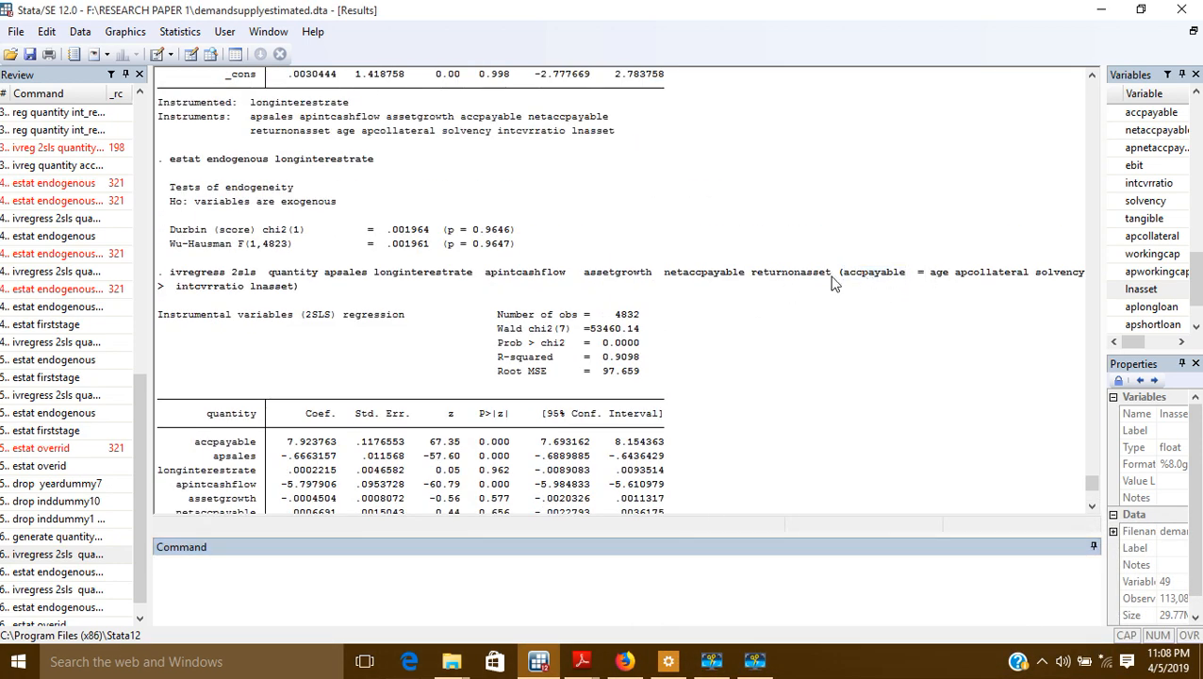
drag(932, 278, 1079, 288)
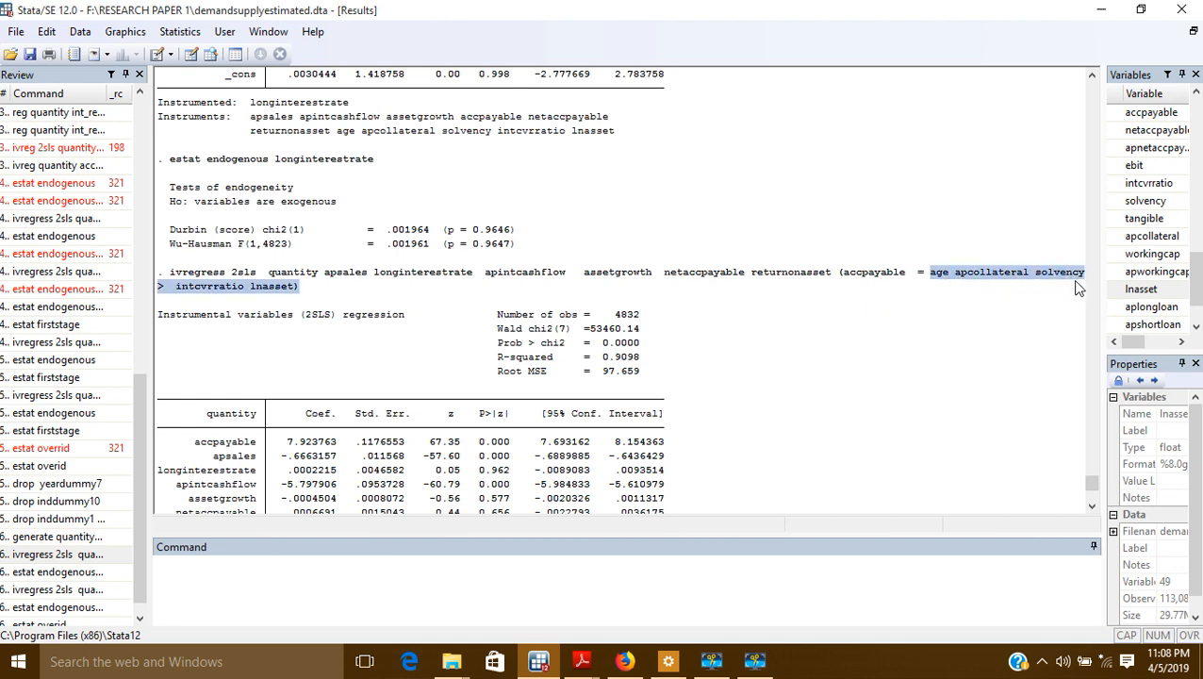
drag(843, 273, 881, 276)
click(896, 282)
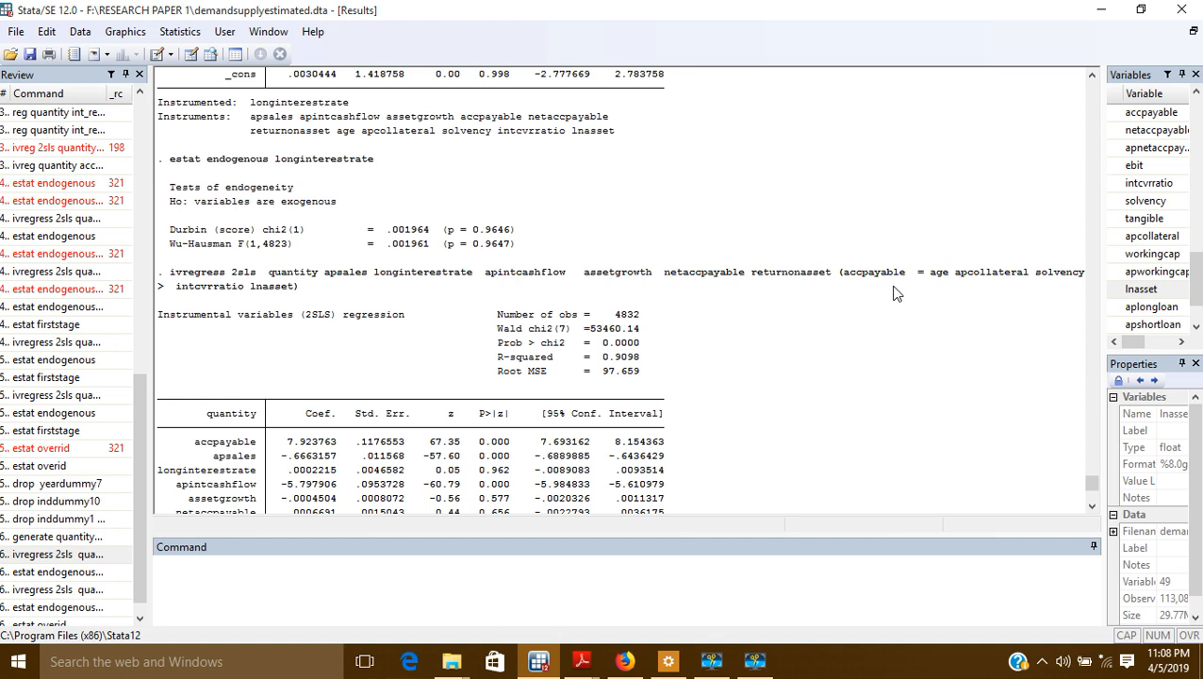
- Produce the first-stage regression statistics for the accpayable model with estat firststage
click(184, 560)
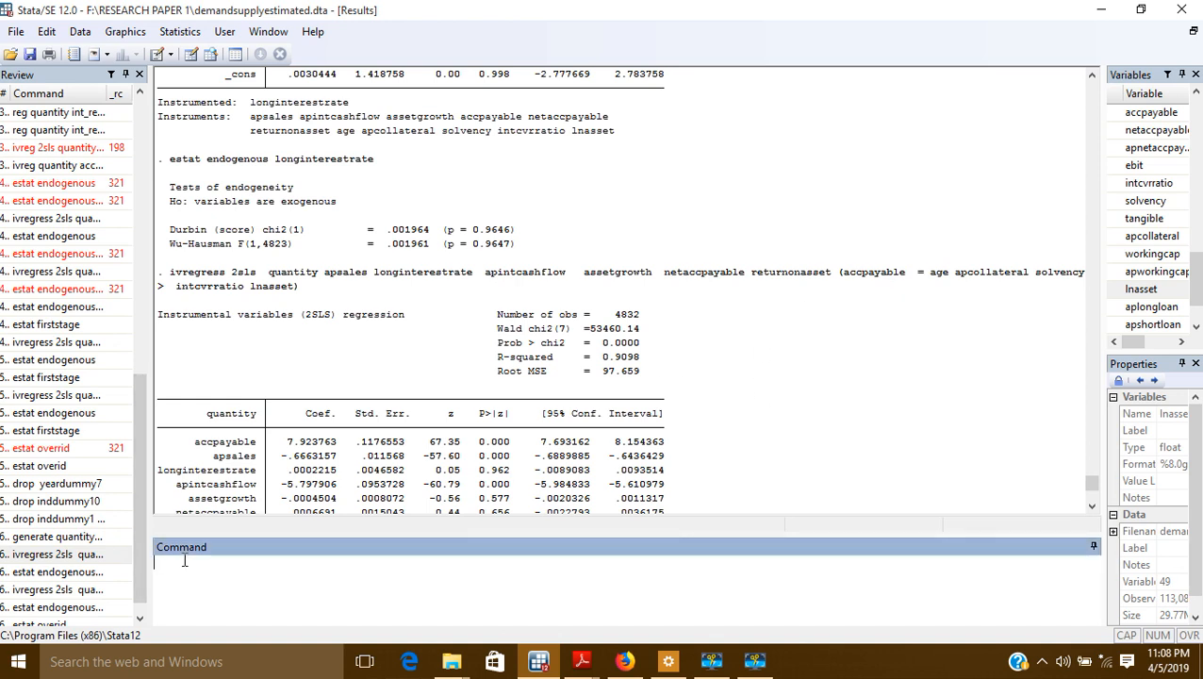
text(estat firststage)
key(Return)
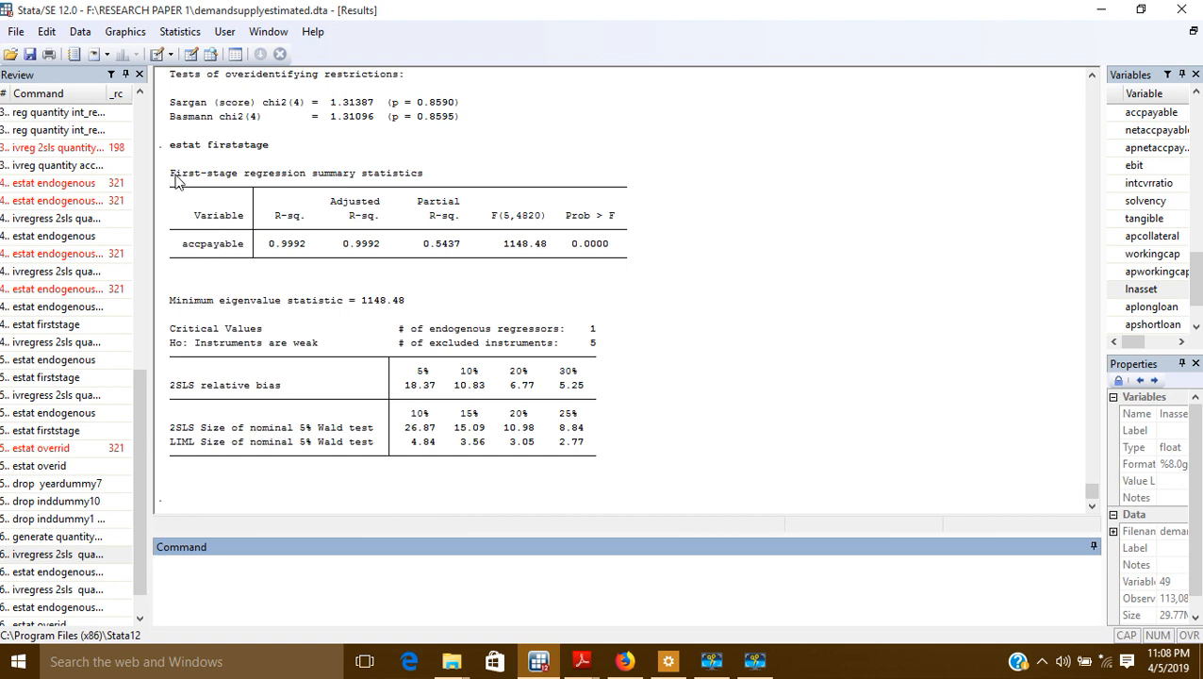
- Read the first-stage summary heading, the minimum eigenvalue statistic and the null hypothesis about the instruments
drag(172, 176, 430, 182)
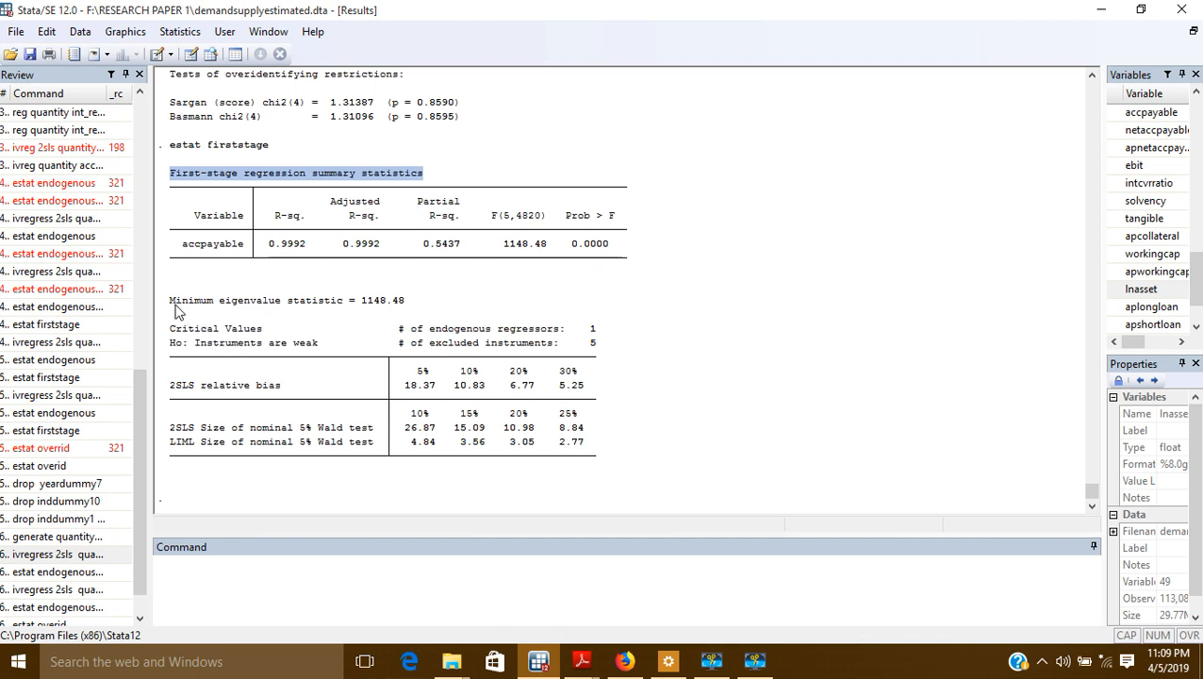
drag(171, 302, 341, 311)
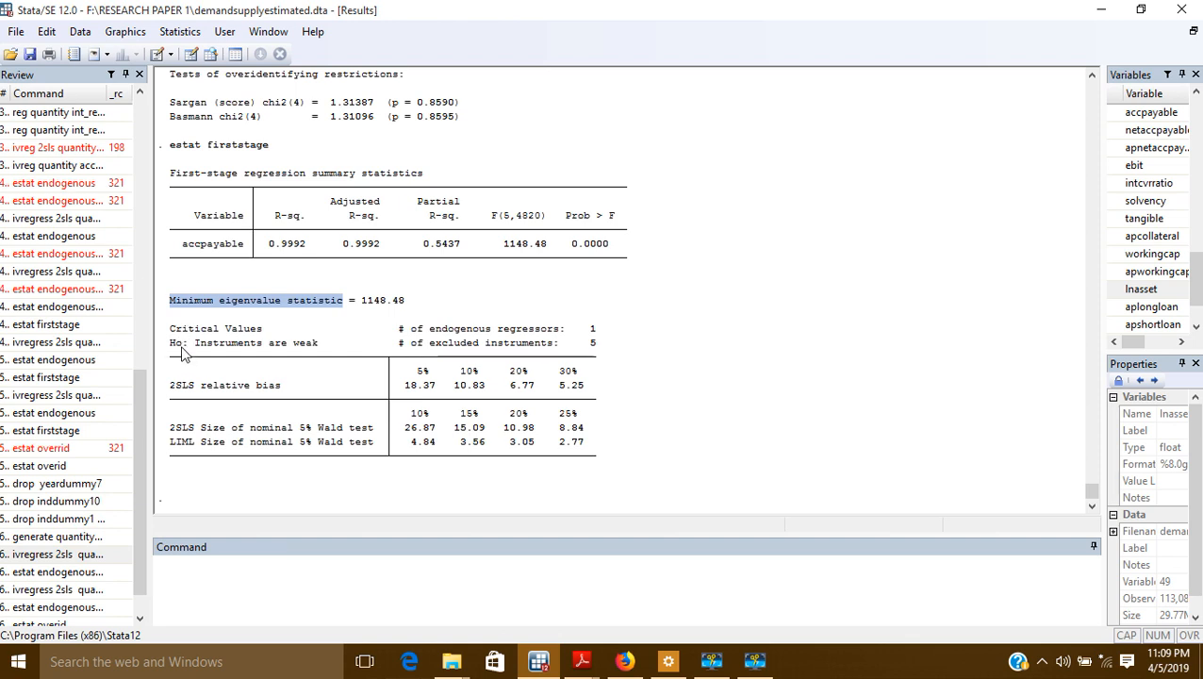
drag(185, 351, 319, 347)
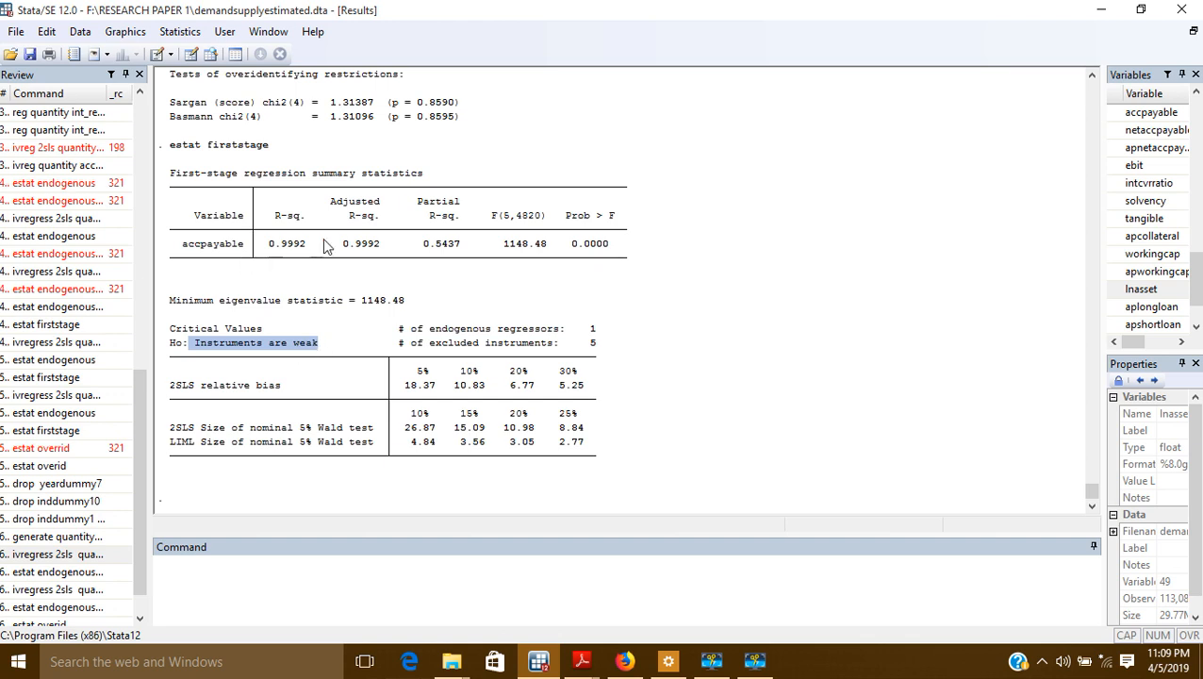
- Examine the R-squared and Prob > F entries for accpayable in the first-stage summary table
scroll(328, 264, up, 2)
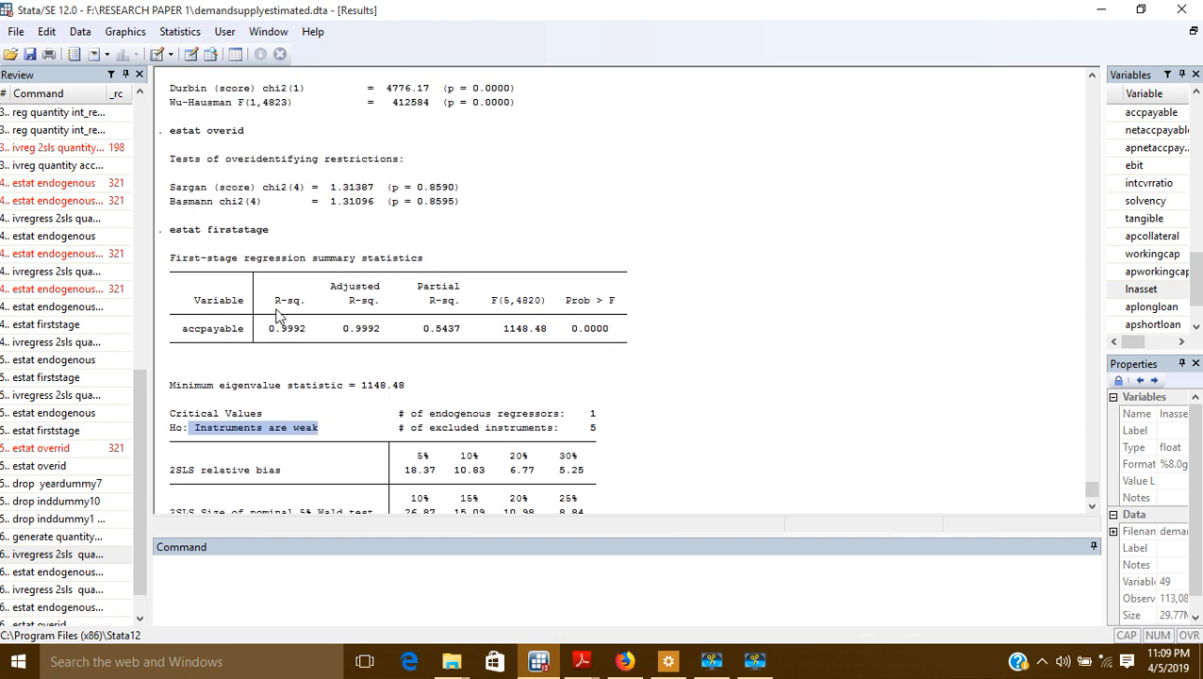
scroll(276, 317, up, 2)
scroll(277, 340, down, 1)
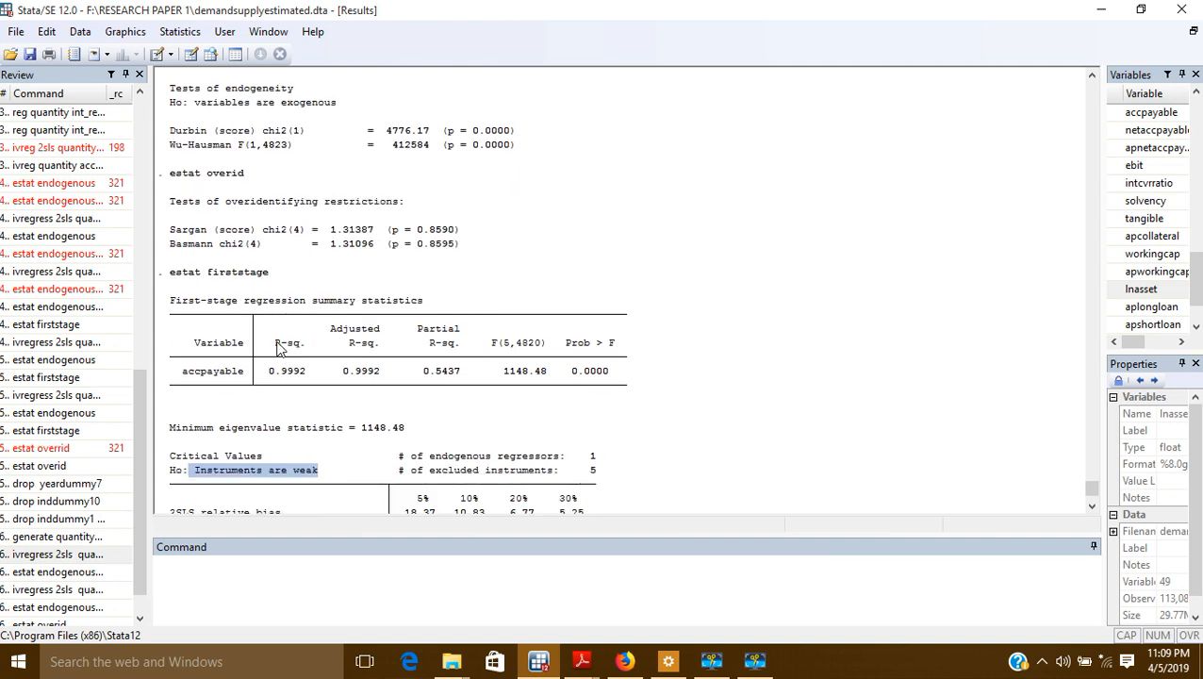
drag(274, 344, 304, 350)
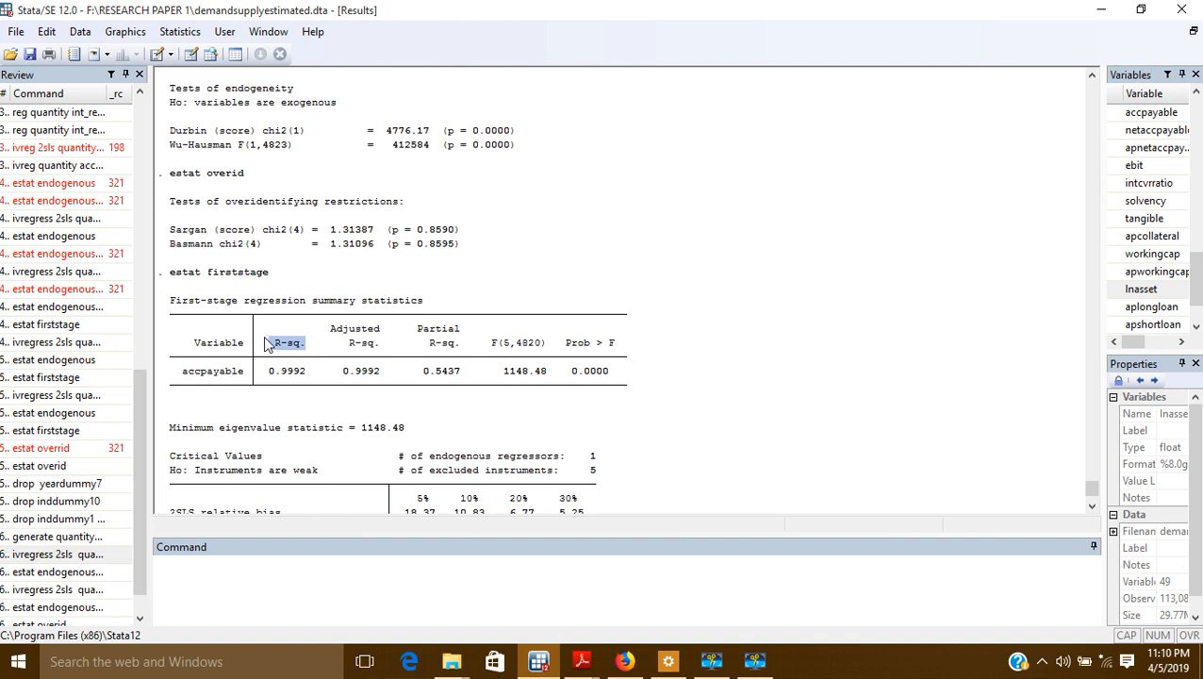
click(266, 345)
drag(566, 344, 620, 358)
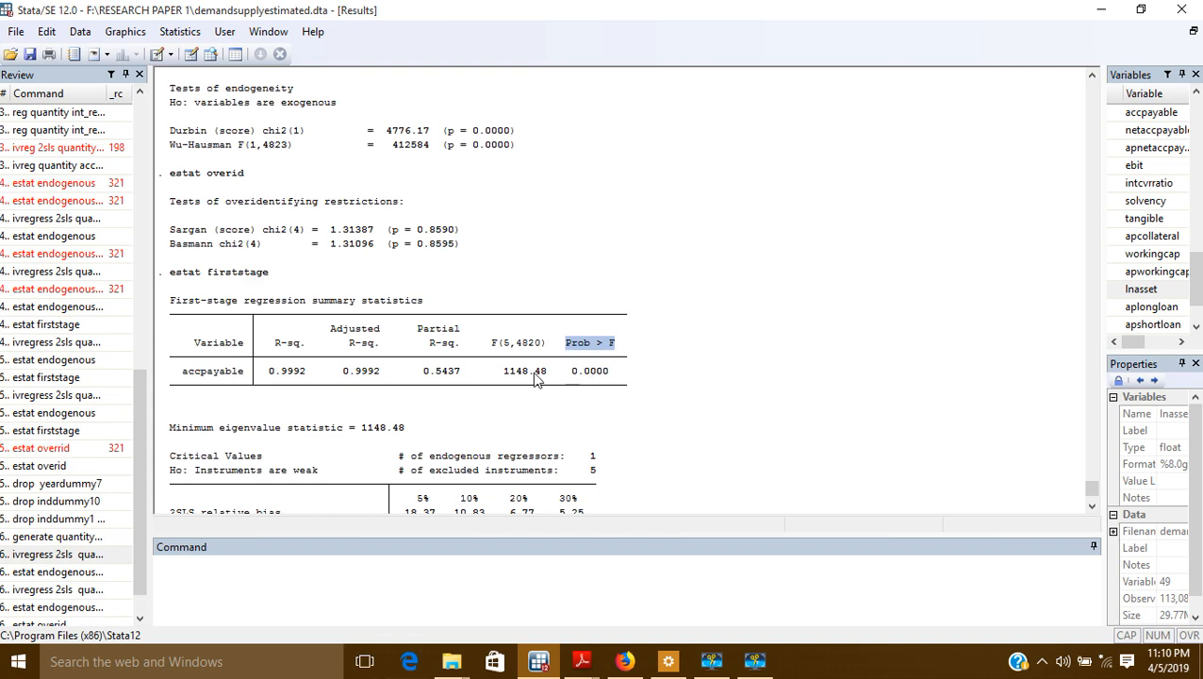
drag(572, 374, 611, 381)
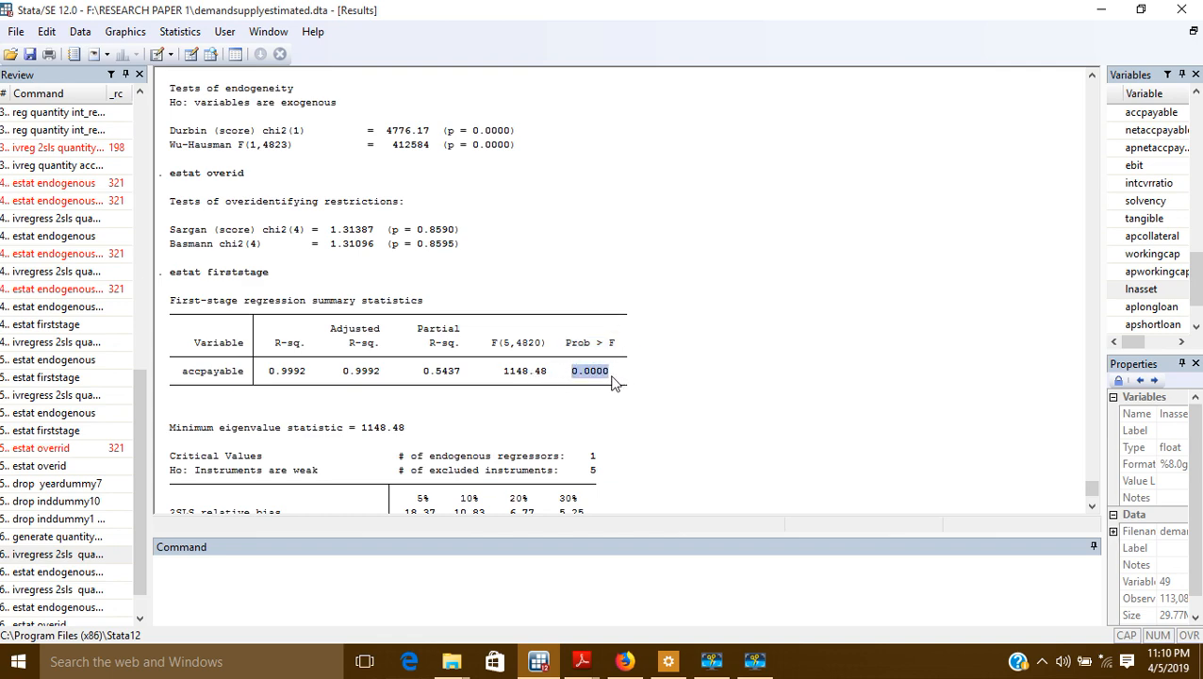
- Check which instruments are set to explain accpayable inside the parentheses of the ivregress command
scroll(613, 382, up, 15)
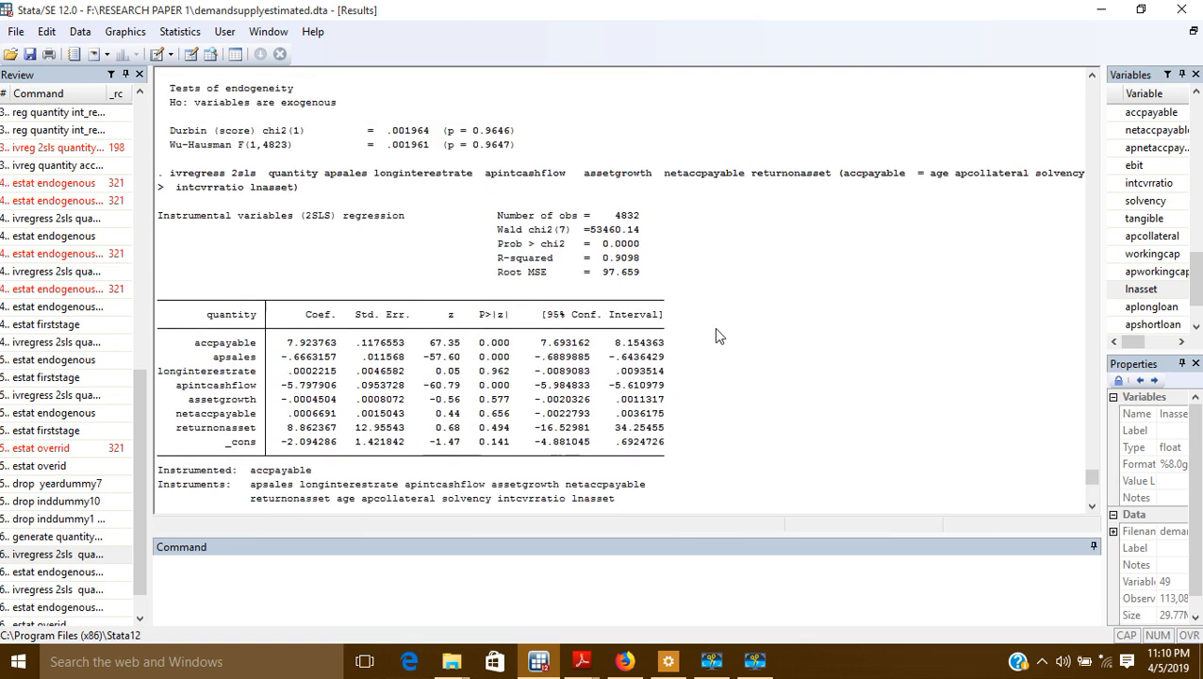
drag(929, 177, 1063, 184)
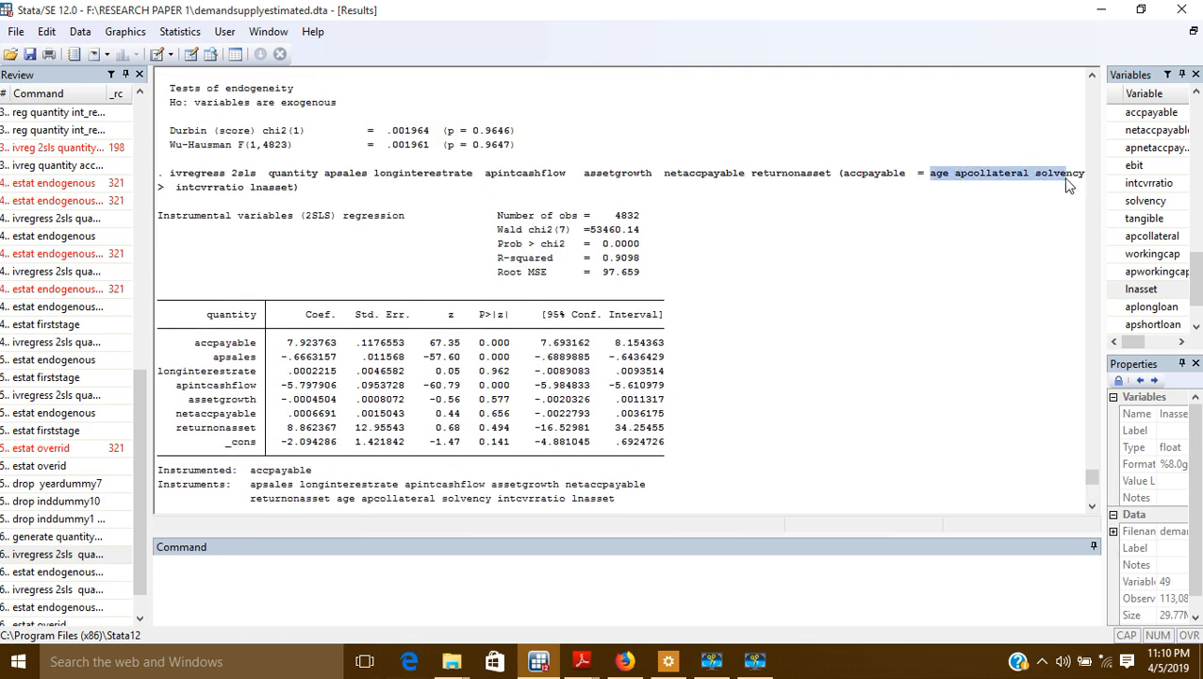
click(845, 183)
drag(846, 184, 905, 184)
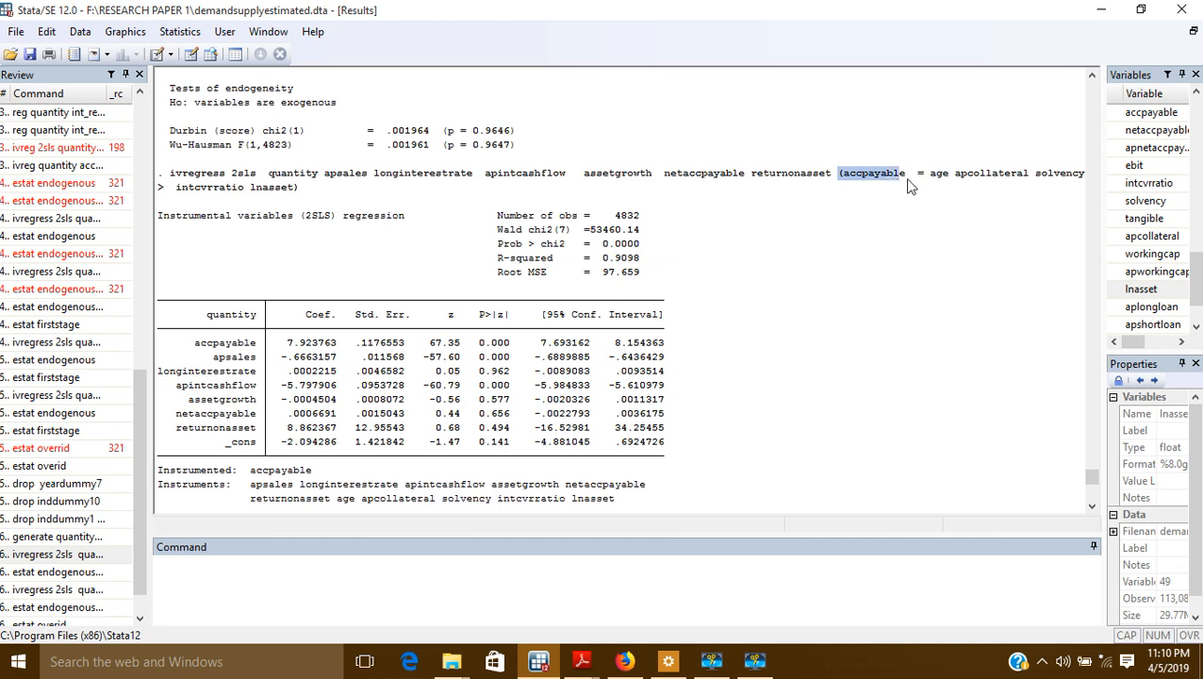
click(909, 186)
drag(929, 184, 992, 187)
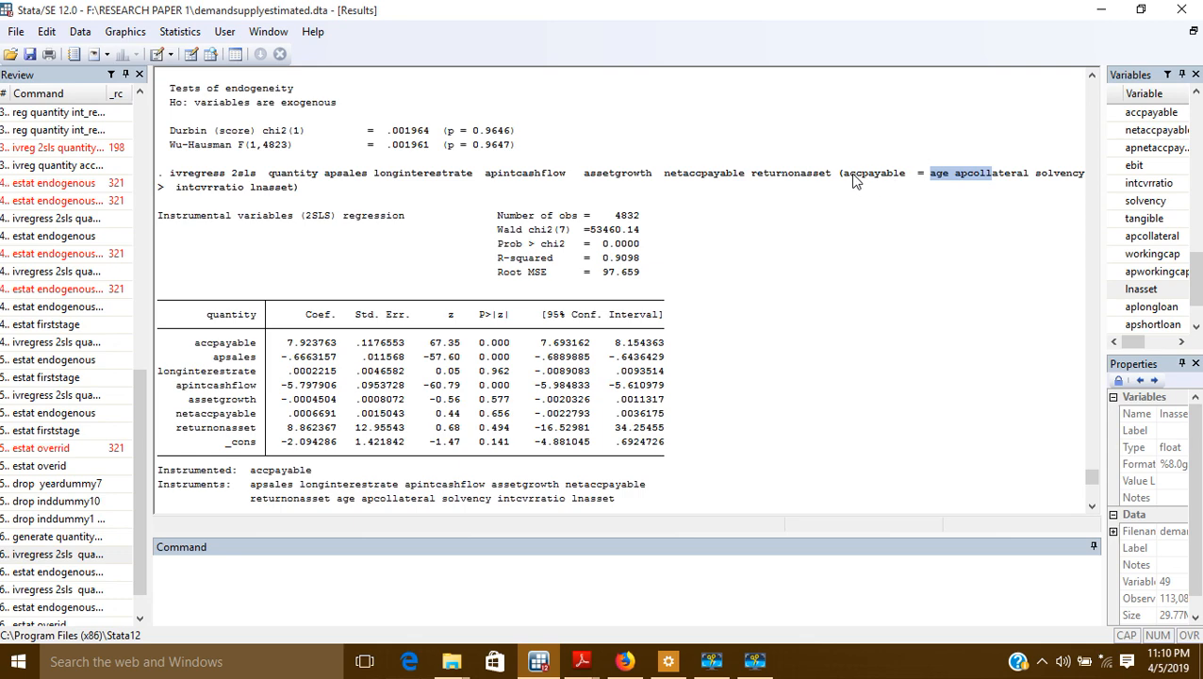
drag(842, 182, 894, 186)
click(900, 201)
- Relate the first-stage Prob > F value to the excluded instruments and endogenous accpayable in the regression command
scroll(936, 182, down, 12)
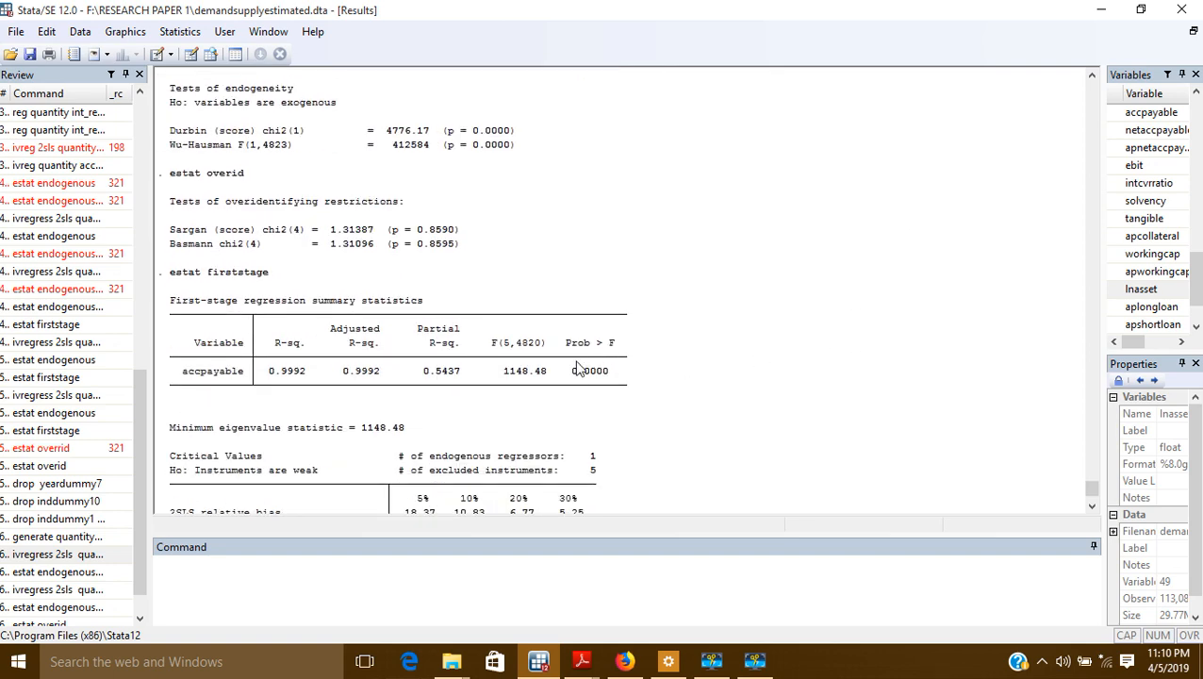
drag(569, 372, 614, 381)
click(586, 379)
scroll(633, 389, up, 10)
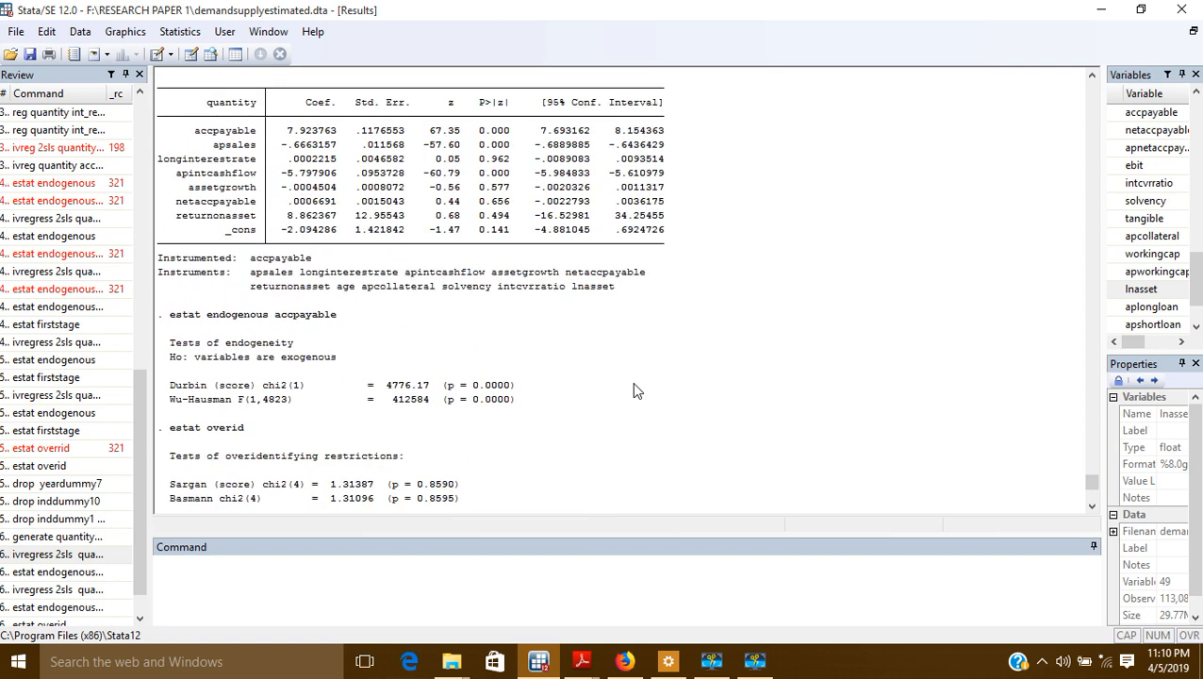
scroll(632, 382, up, 3)
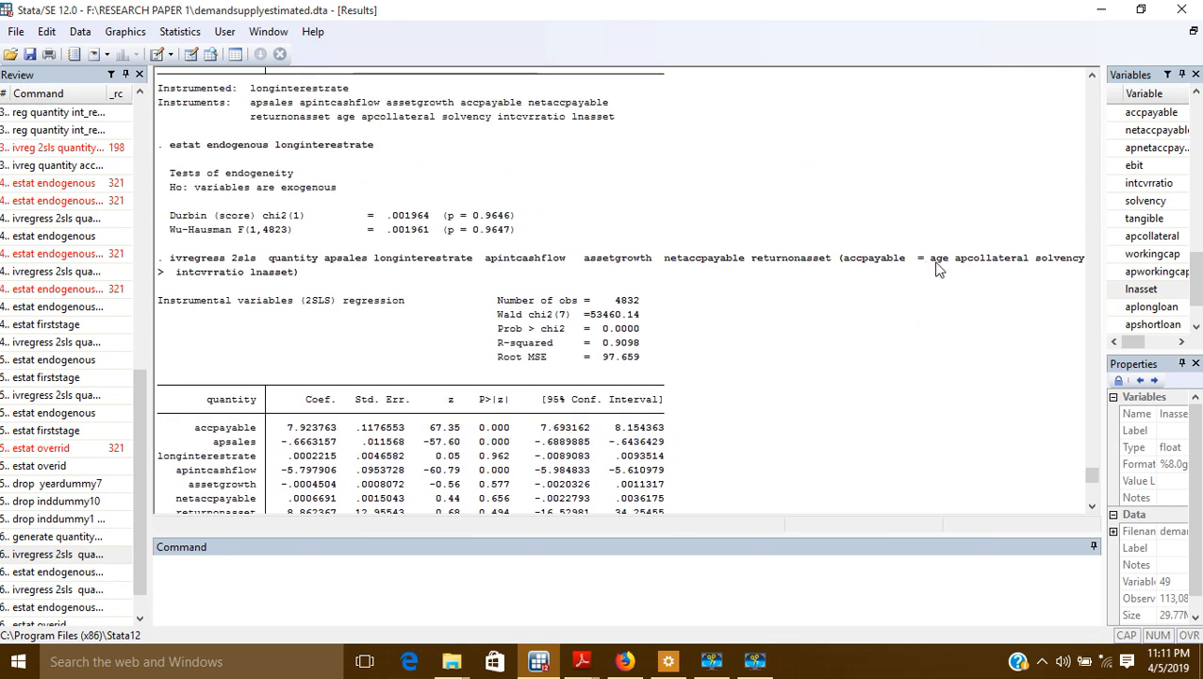
drag(931, 260, 1044, 269)
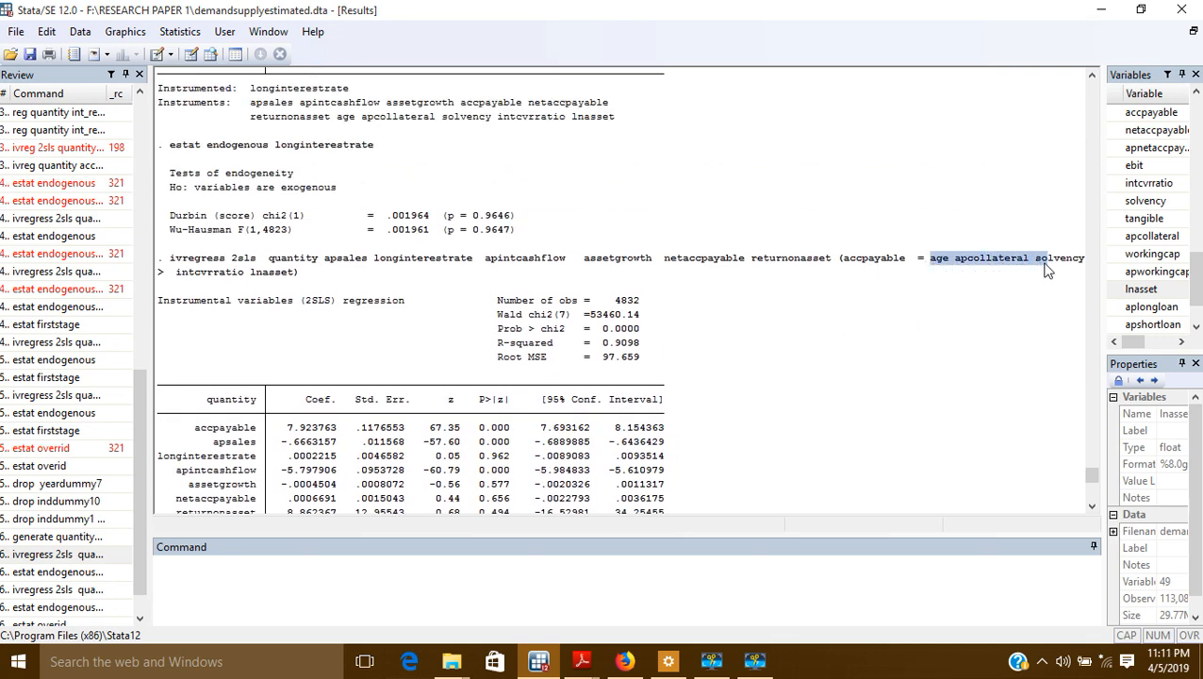
click(846, 270)
drag(846, 269, 897, 270)
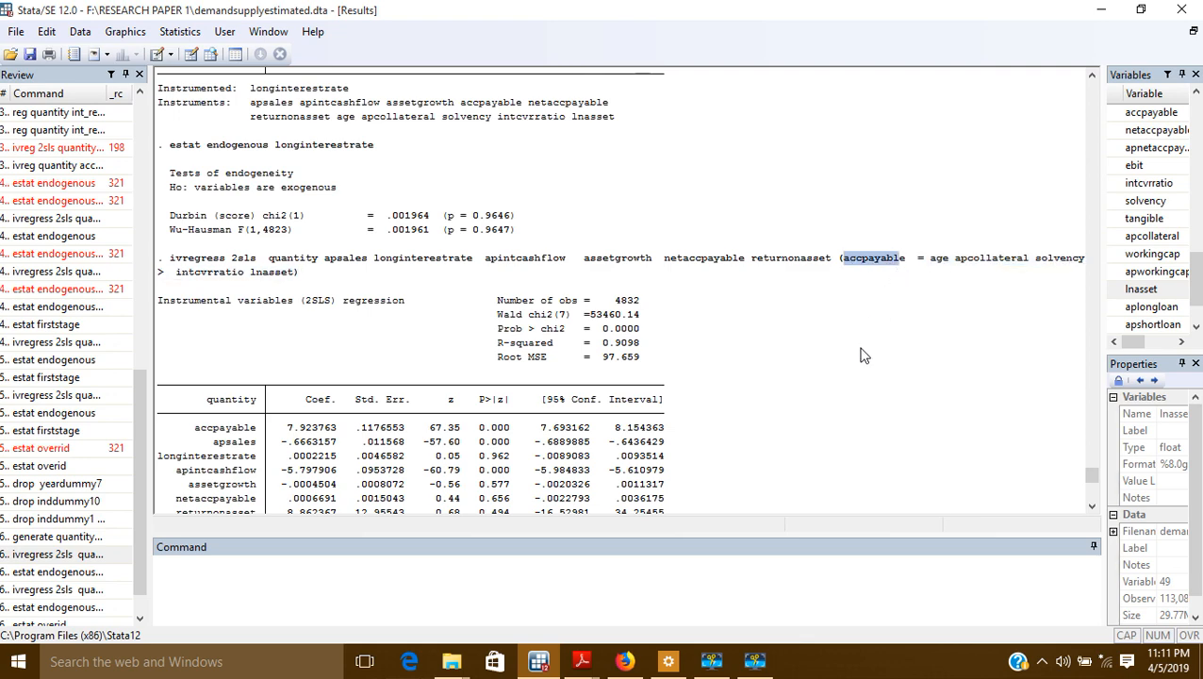
- Examine the minimum eigenvalue statistic reported below the first-stage summary table
scroll(859, 351, down, 15)
scroll(771, 364, down, 2)
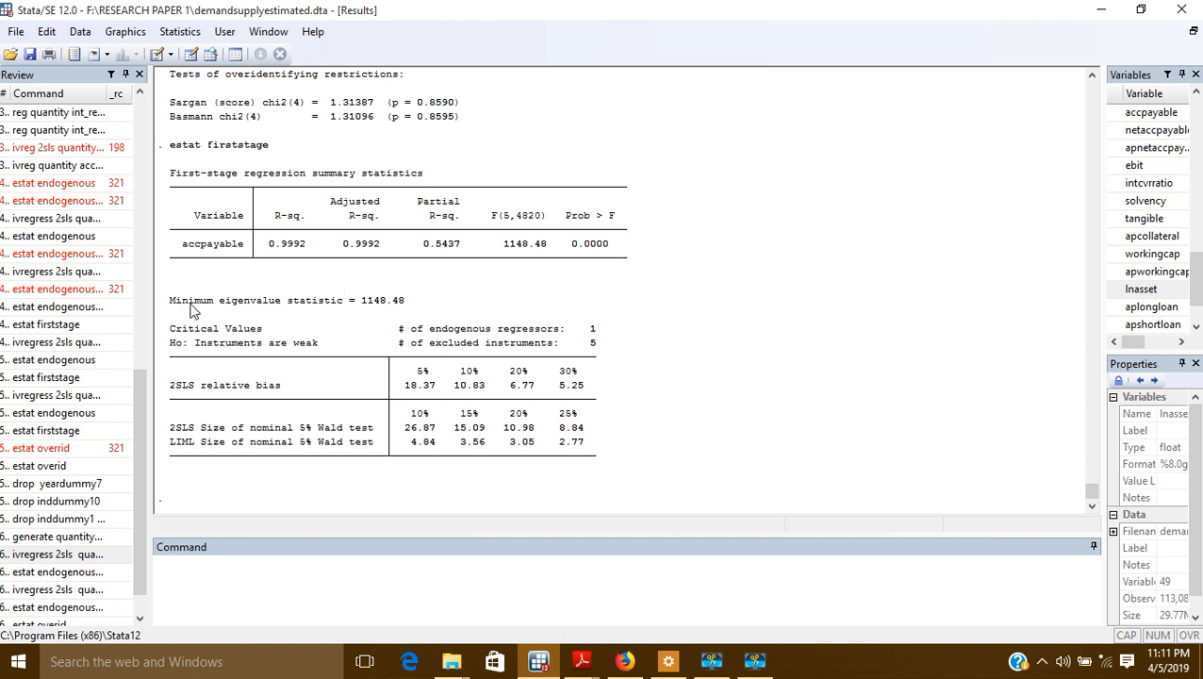
drag(188, 307, 402, 310)
click(375, 308)
drag(363, 307, 404, 308)
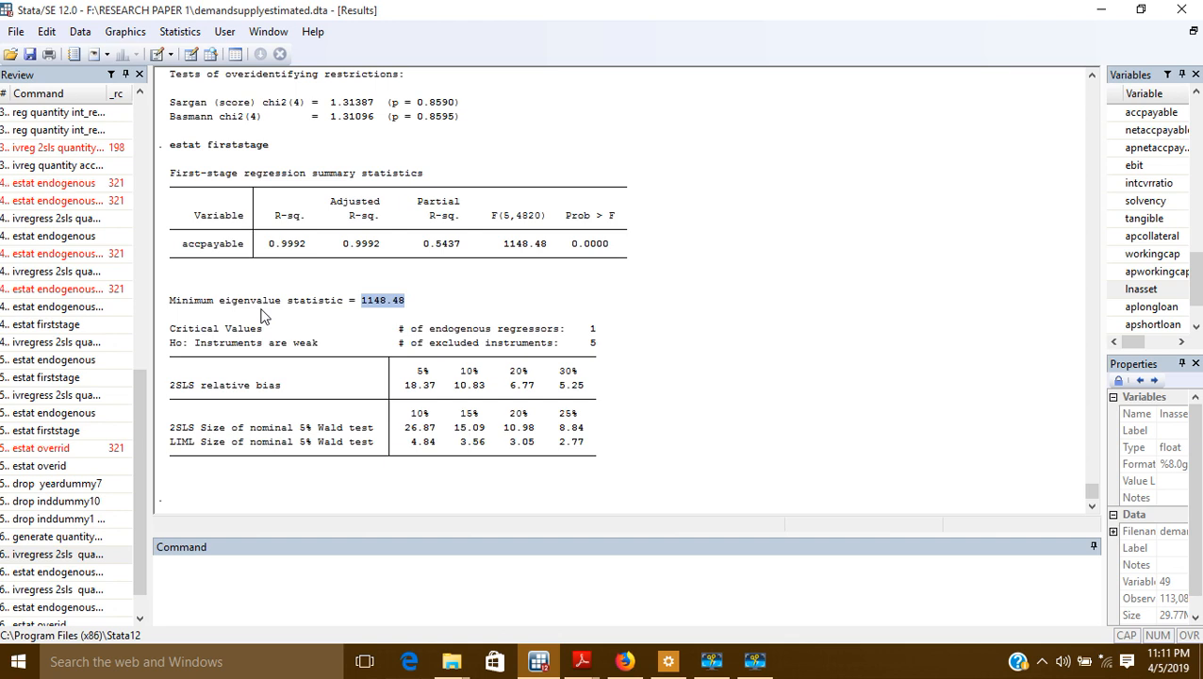
click(362, 325)
drag(362, 300, 404, 300)
click(373, 317)
- Review the weak-instruments null hypothesis listed with the critical values in the first-stage output
drag(196, 347, 317, 354)
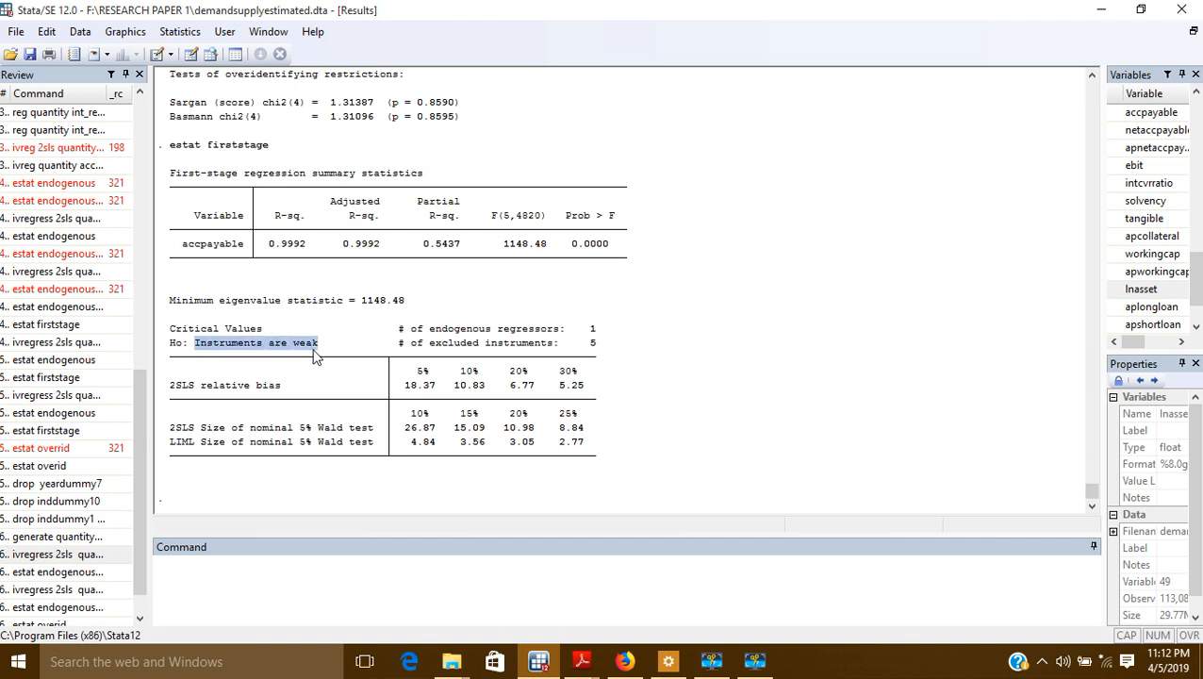
click(215, 354)
drag(196, 351, 321, 355)
click(327, 344)
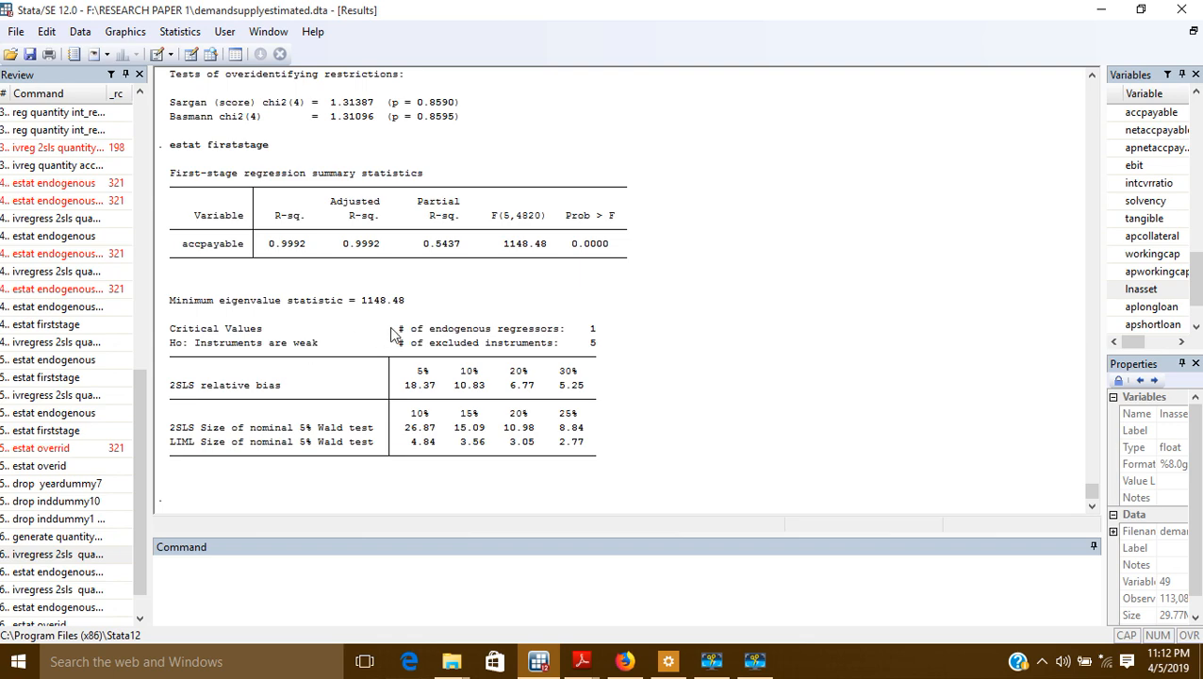
- Review the endogeneity test for accpayable, from its place in the ivregress command to the Durbin score p-value
scroll(392, 333, up, 15)
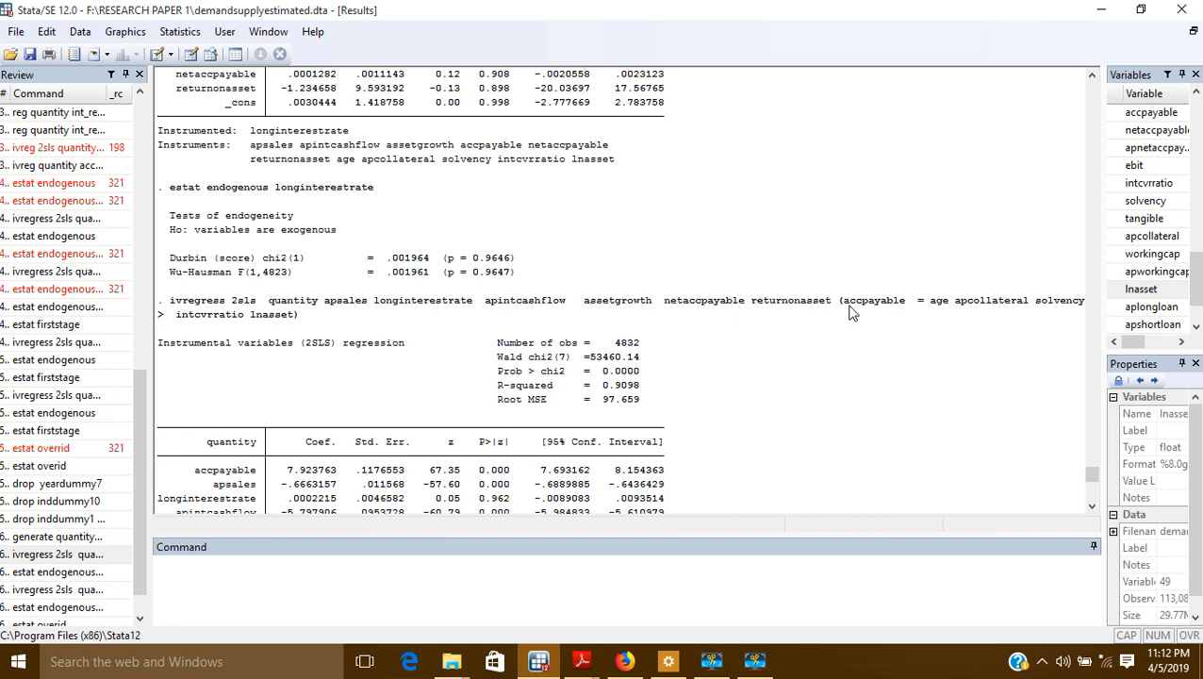
drag(850, 305, 892, 307)
scroll(707, 362, down, 6)
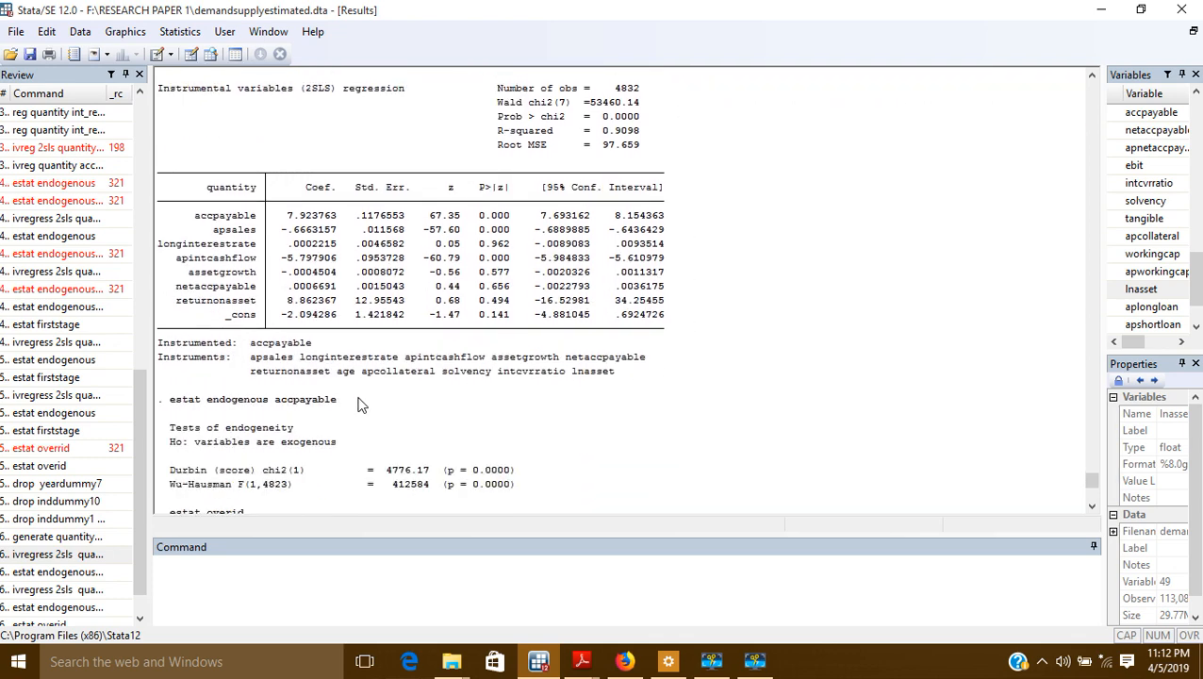
drag(224, 430, 293, 434)
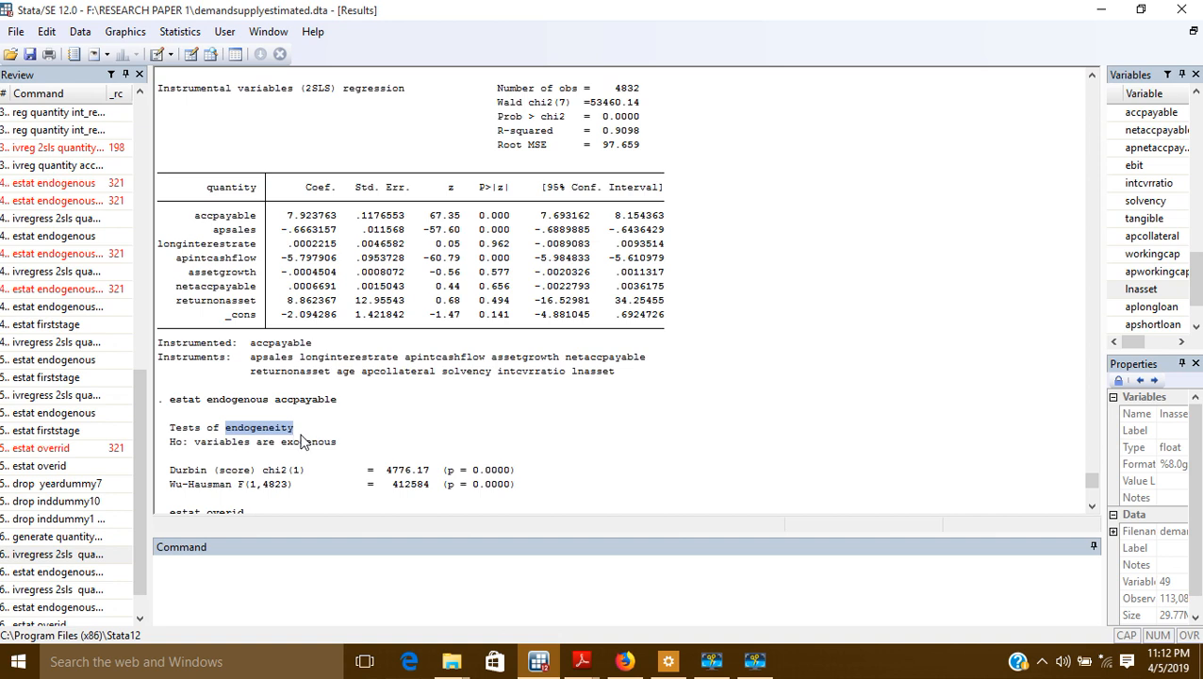
scroll(298, 441, down, 1)
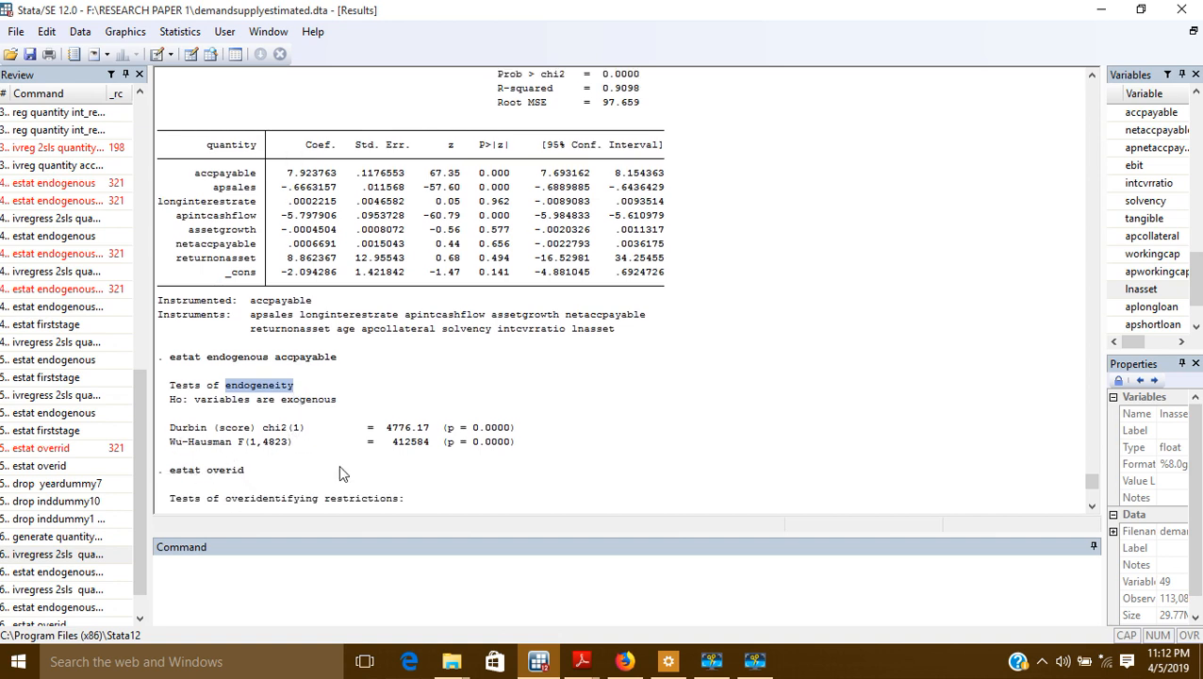
click(489, 437)
double_click(487, 429)
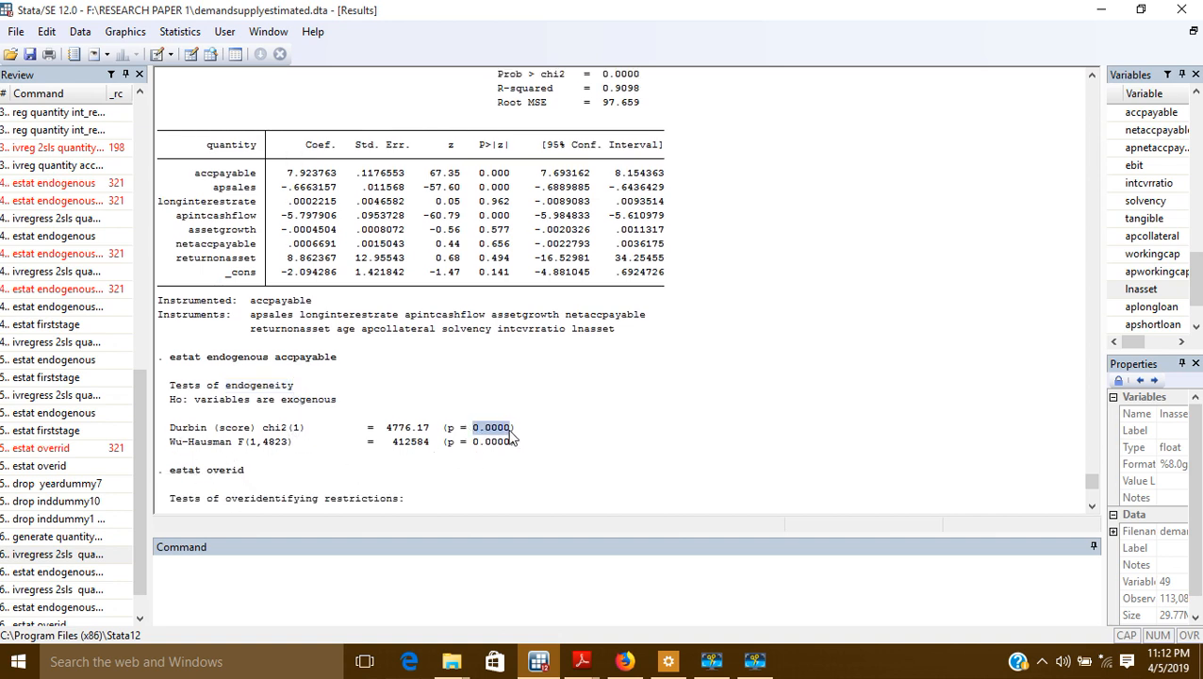
- Identify the excluded instruments age, apcollateral, solvency, intcvrratio and lnasset in the accpayable ivregress command
scroll(514, 439, up, 8)
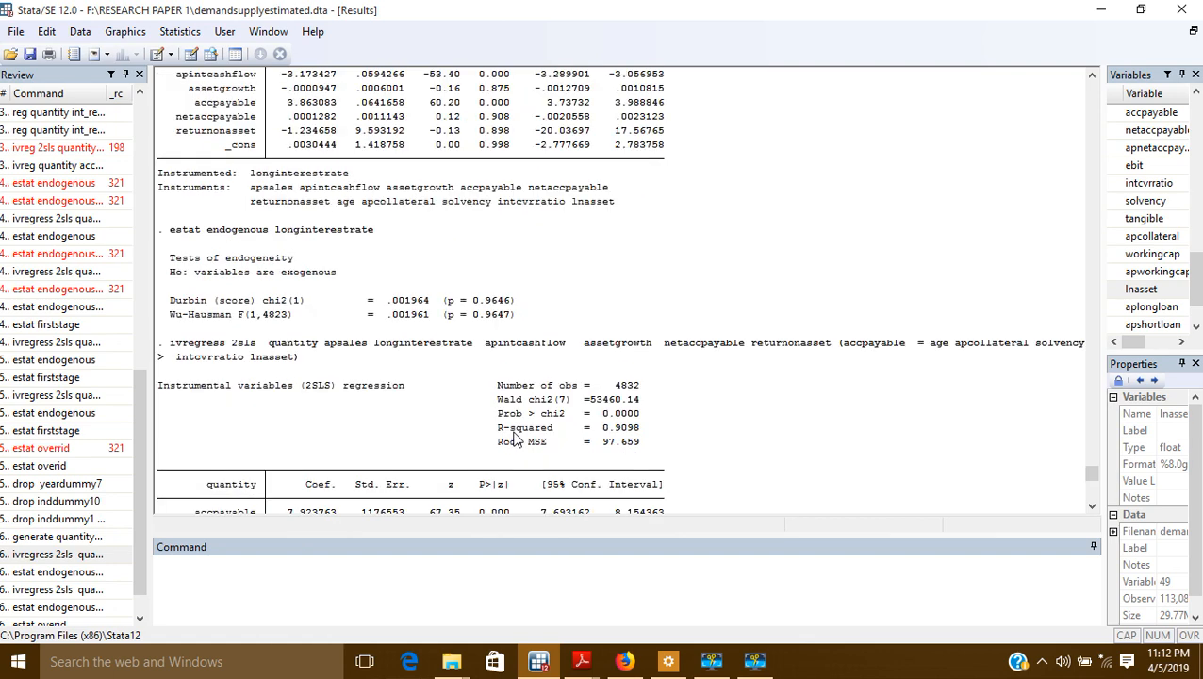
drag(843, 344, 1078, 356)
click(956, 349)
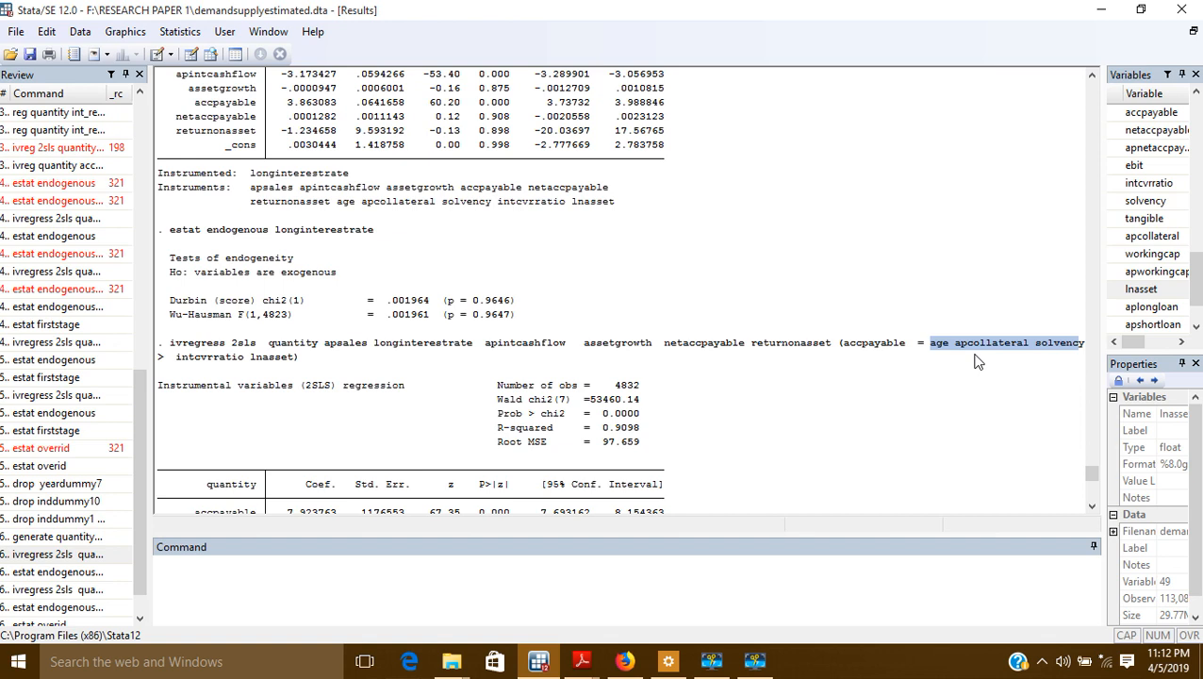
click(942, 344)
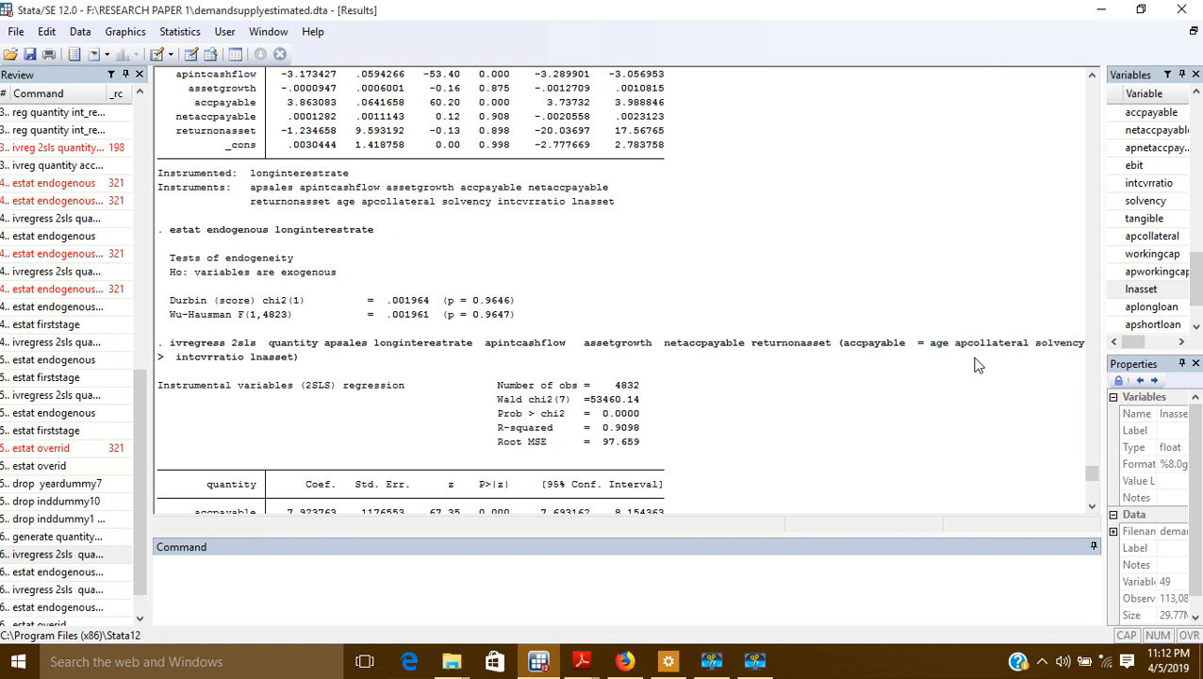
drag(930, 347, 1075, 351)
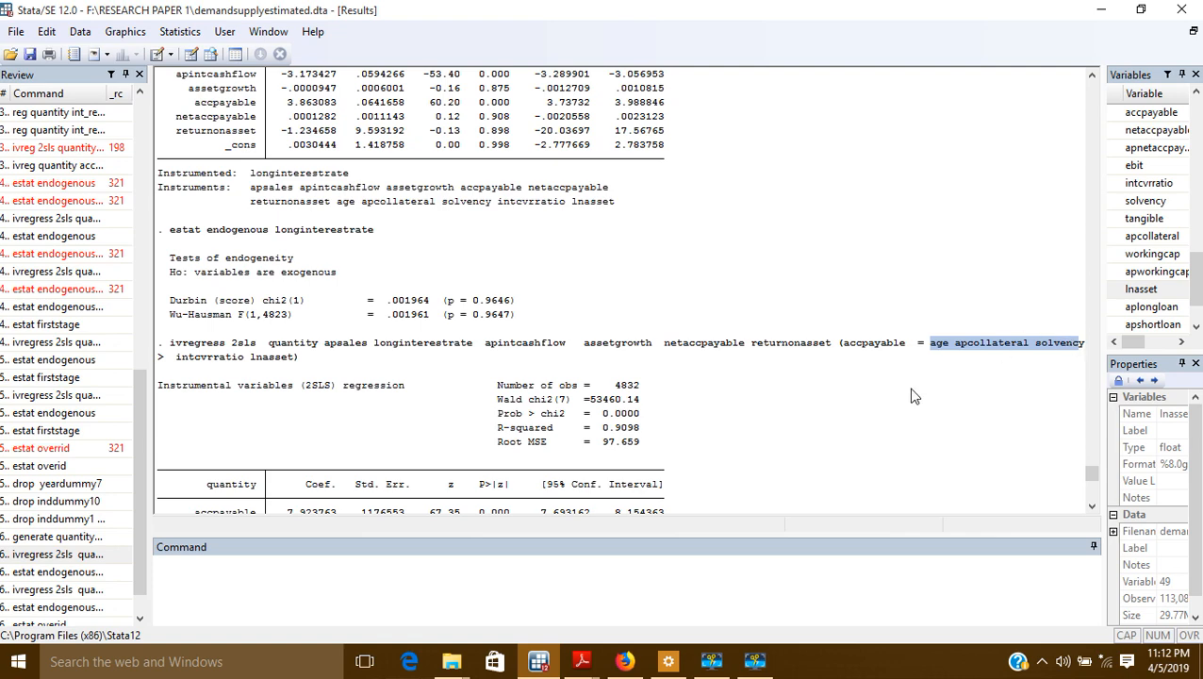
- Examine the Sargan score p-value in the overidentifying restrictions test for the instruments of accpayable
scroll(922, 360, down, 15)
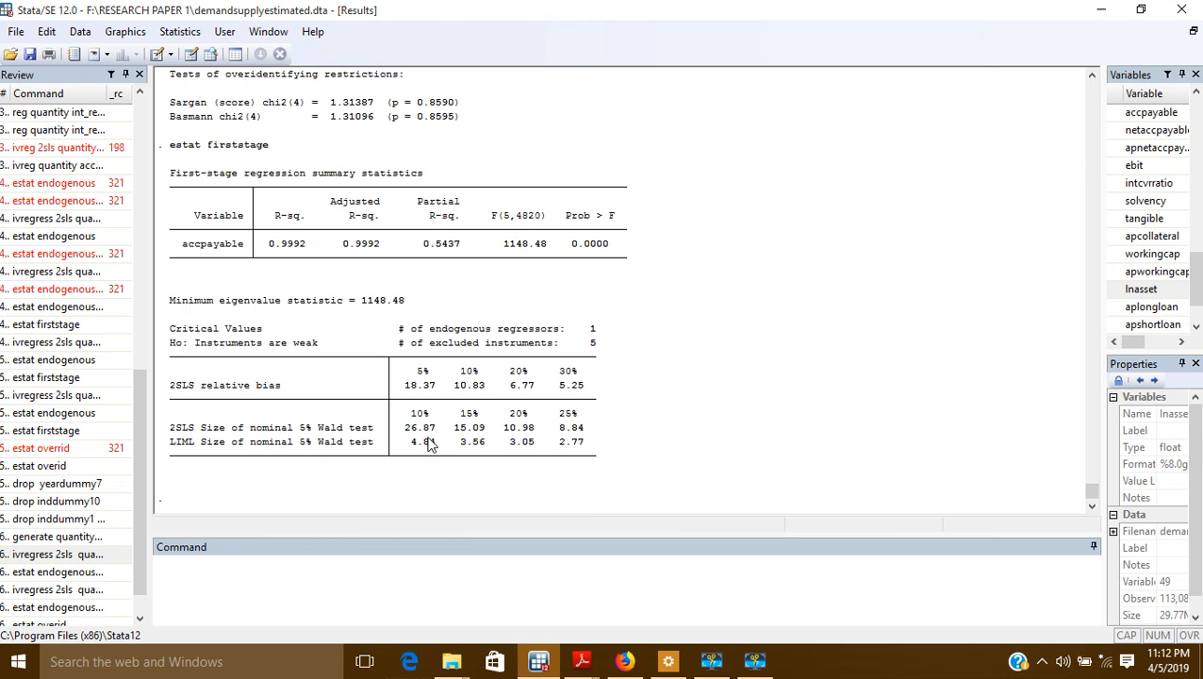
scroll(448, 311, up, 10)
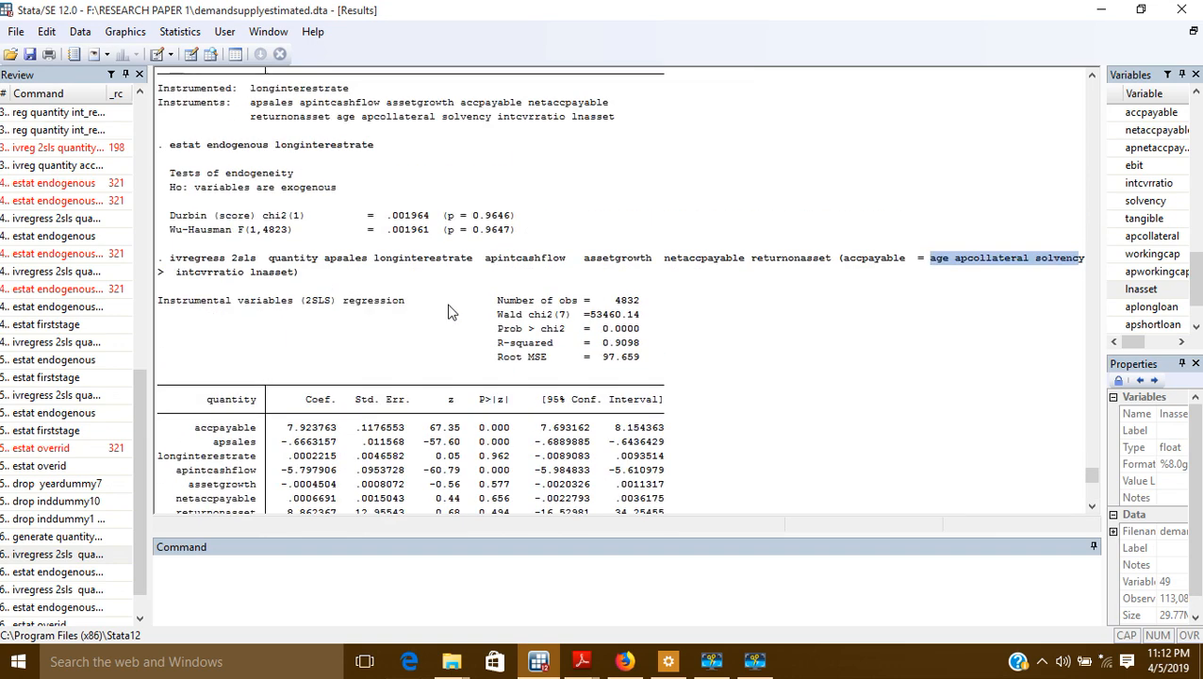
click(937, 267)
scroll(520, 437, down, 6)
scroll(323, 385, down, 6)
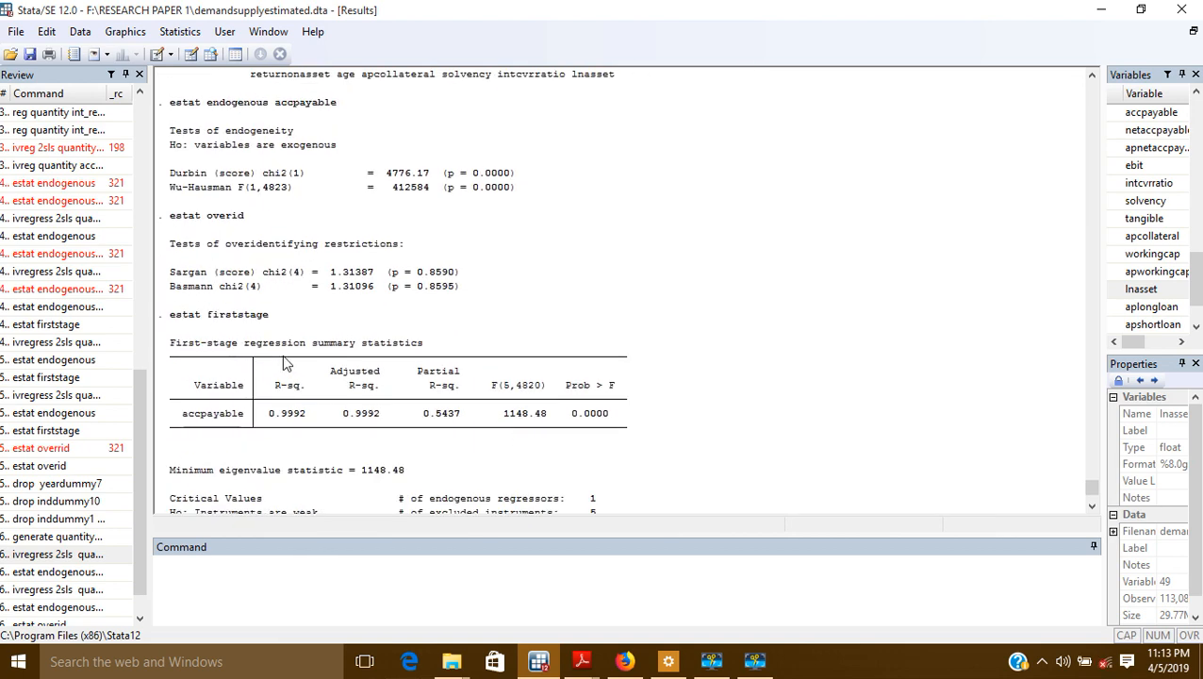
scroll(285, 363, down, 2)
scroll(285, 363, up, 3)
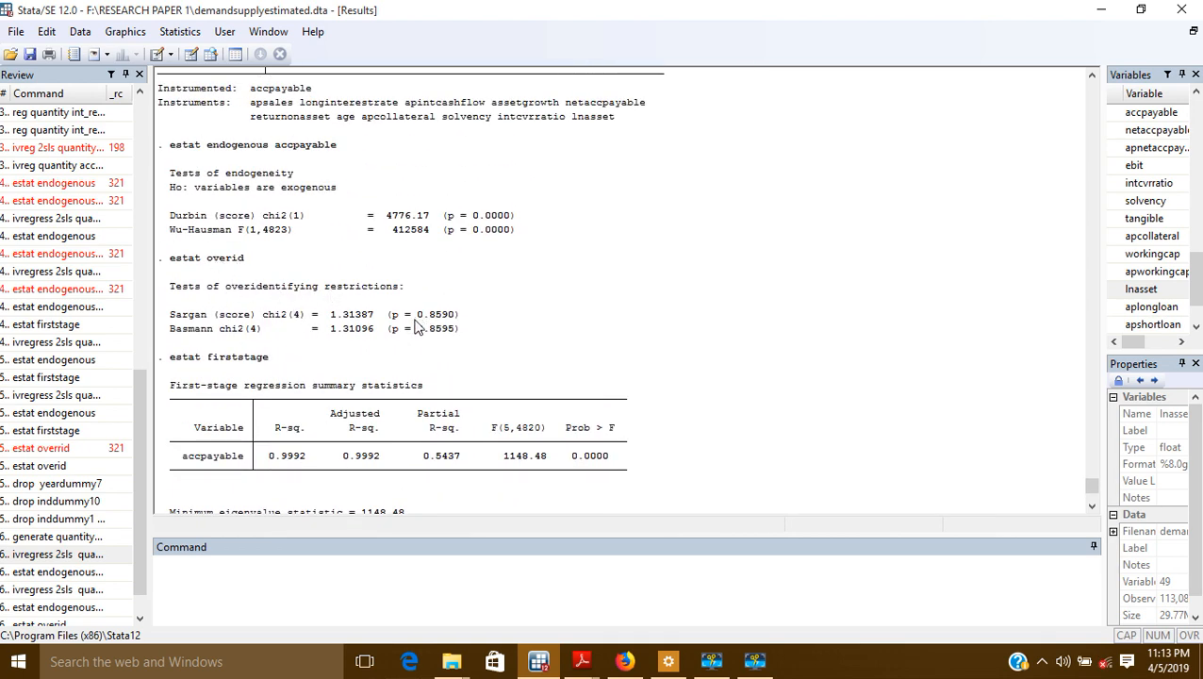
drag(417, 314, 455, 321)
- Compare the excluded instruments with the endogenous variable accpayable inside the parentheses of the ivregress command
scroll(447, 335, up, 10)
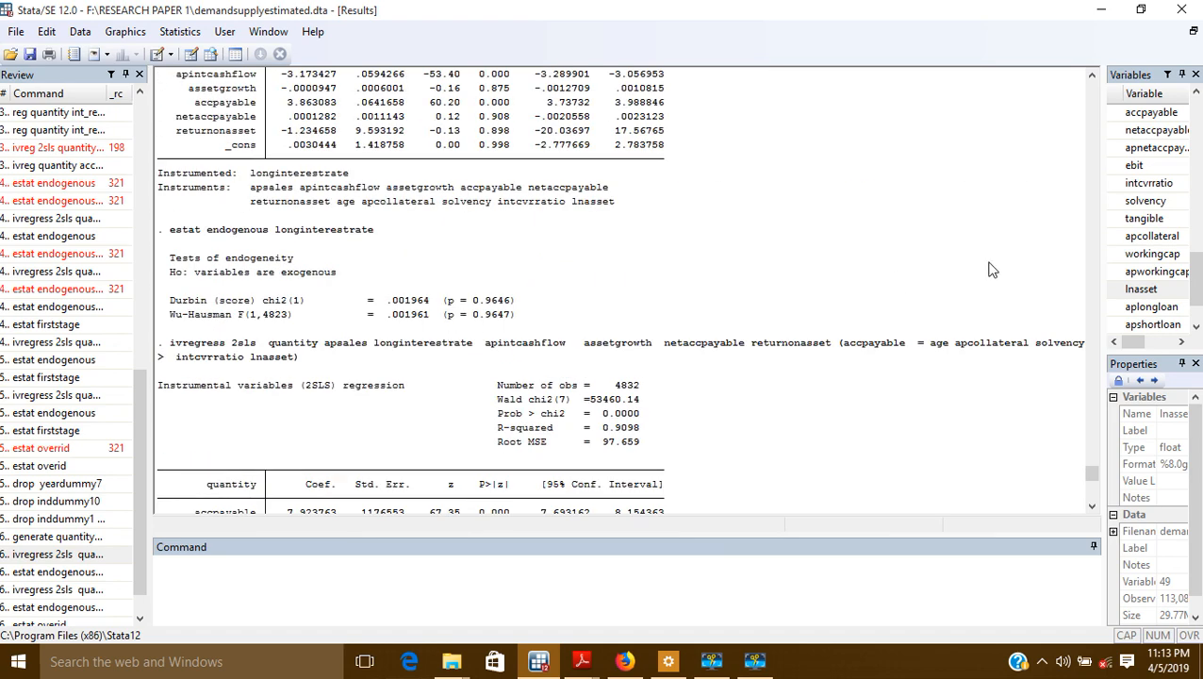
drag(937, 347, 1008, 355)
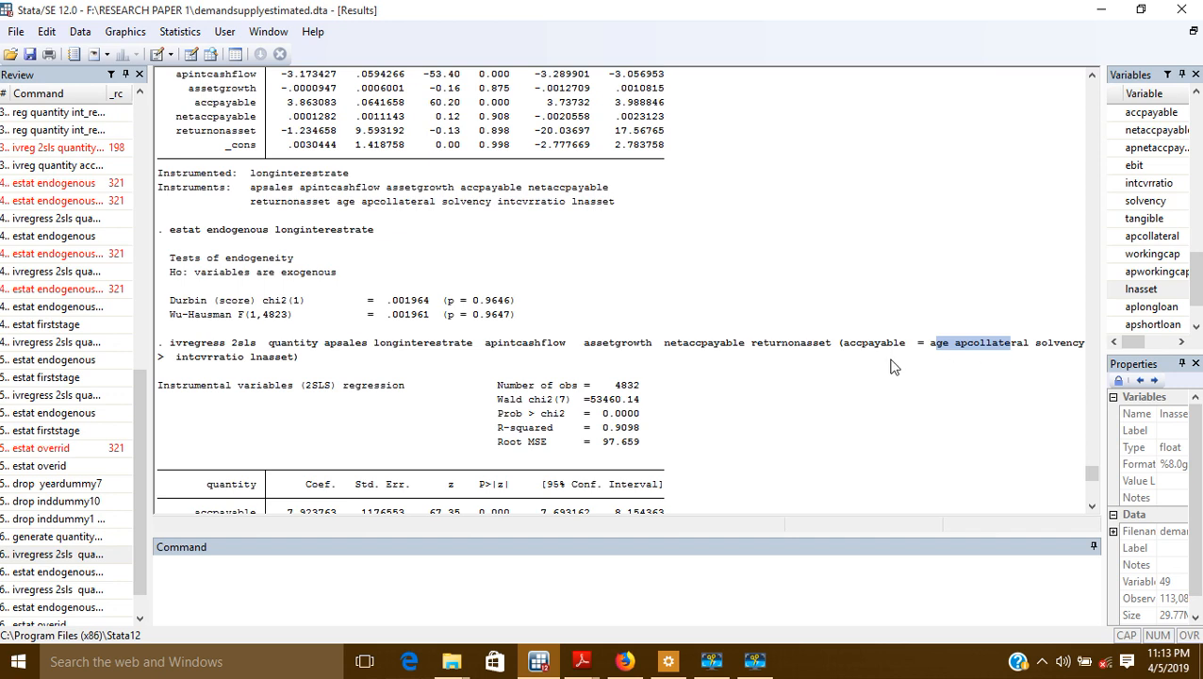
click(932, 355)
drag(931, 352, 1015, 356)
drag(843, 345, 902, 347)
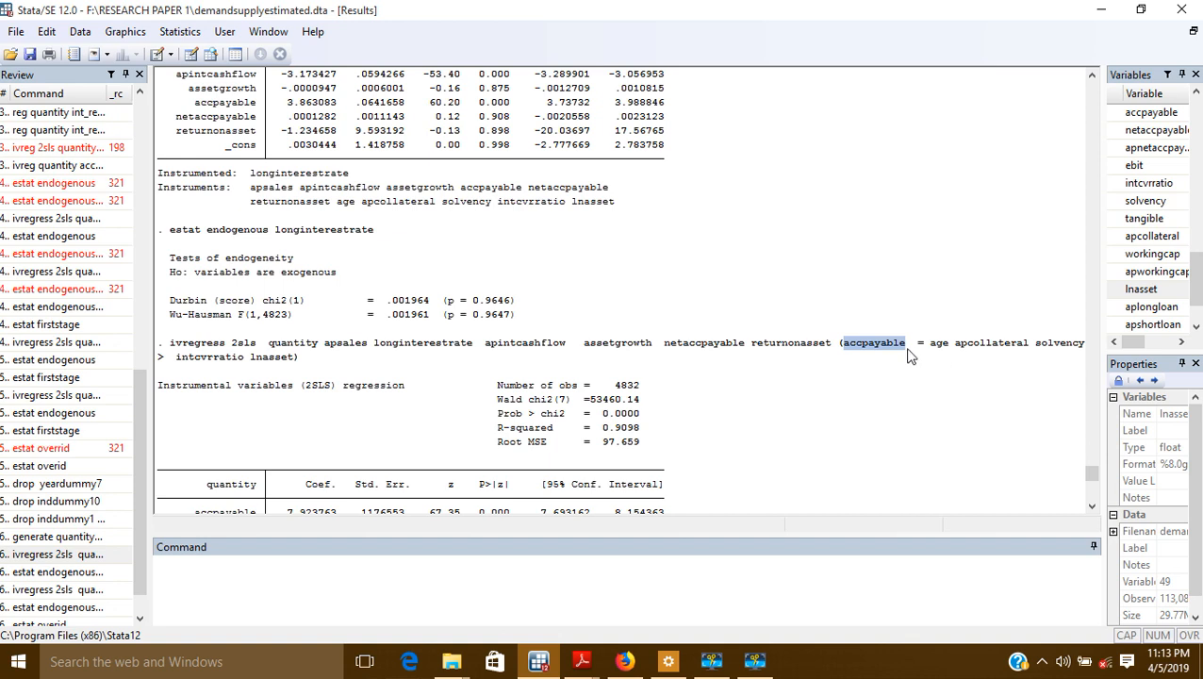
drag(936, 345, 1001, 348)
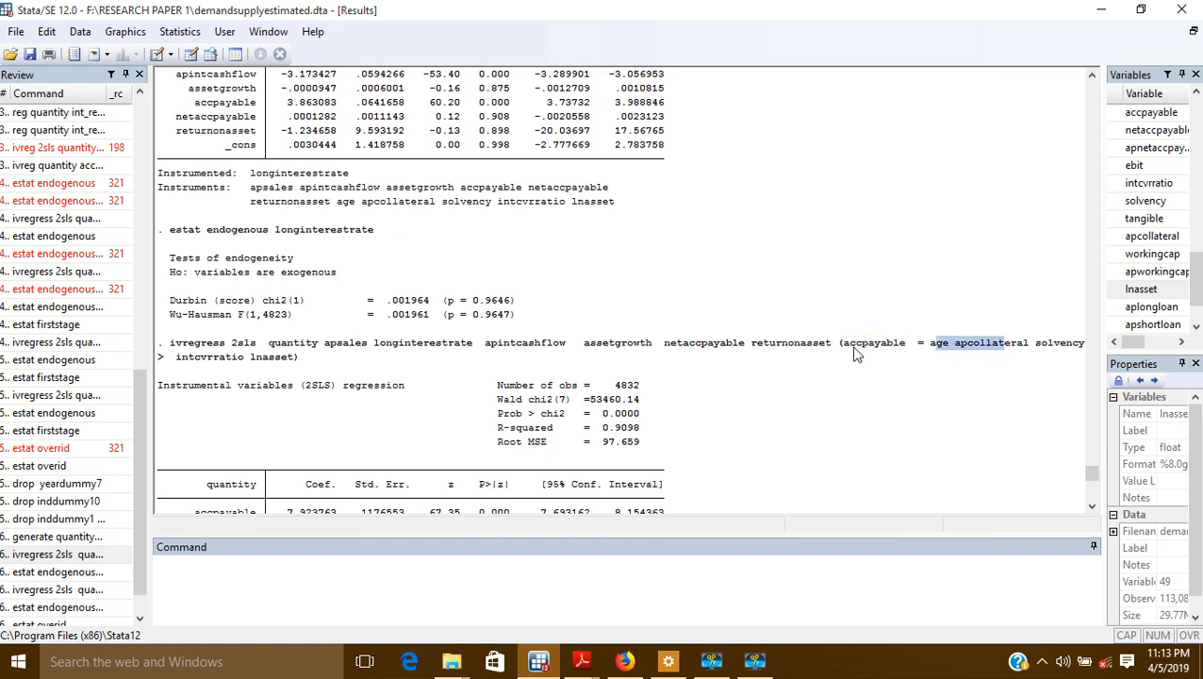
drag(850, 346, 1020, 354)
drag(842, 346, 988, 347)
drag(849, 344, 893, 350)
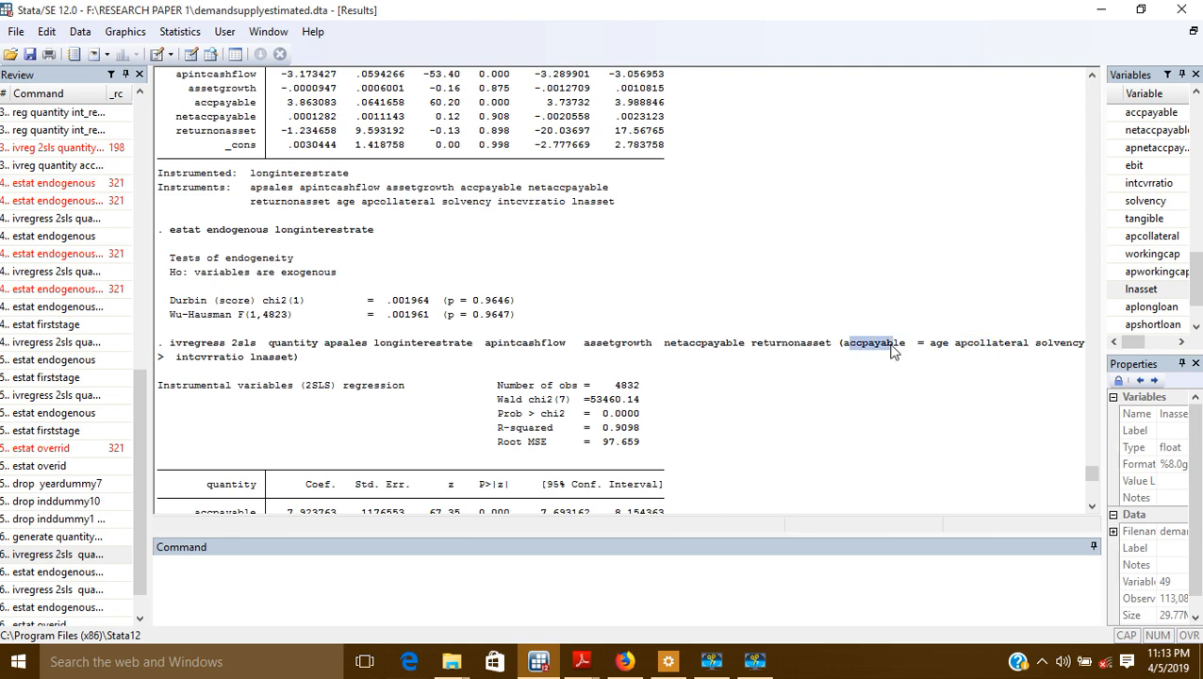
- Check the minimum eigenvalue statistic against the null hypothesis that the instruments are weak
scroll(698, 377, down, 15)
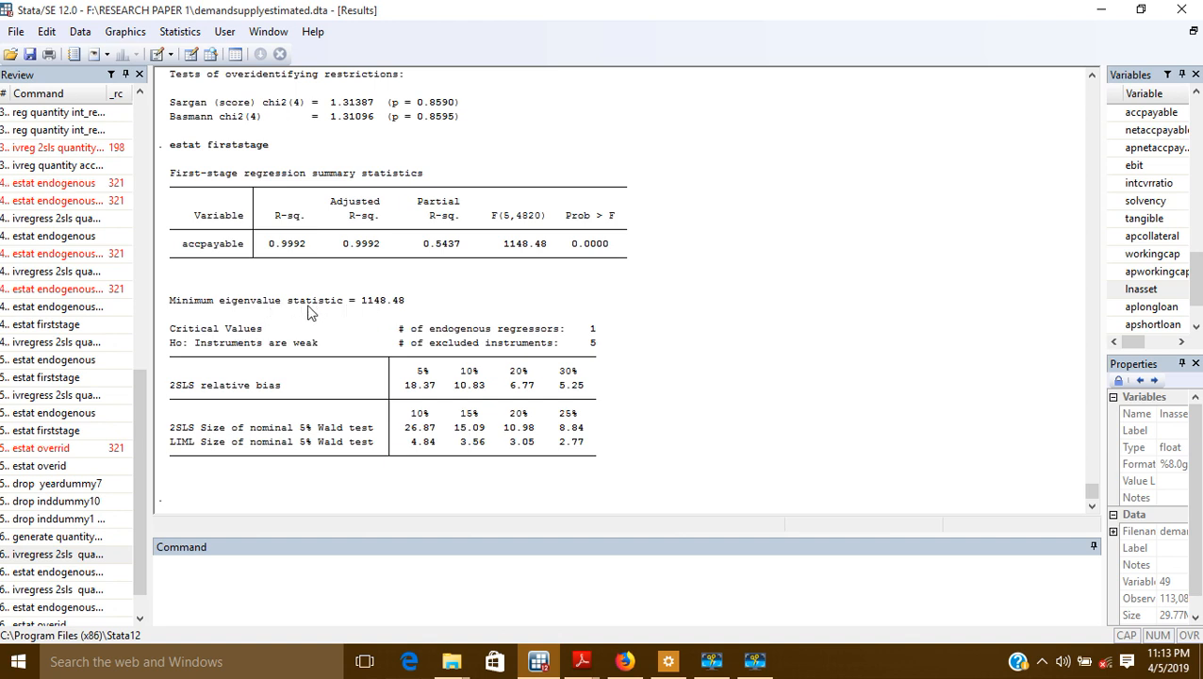
drag(361, 304, 404, 305)
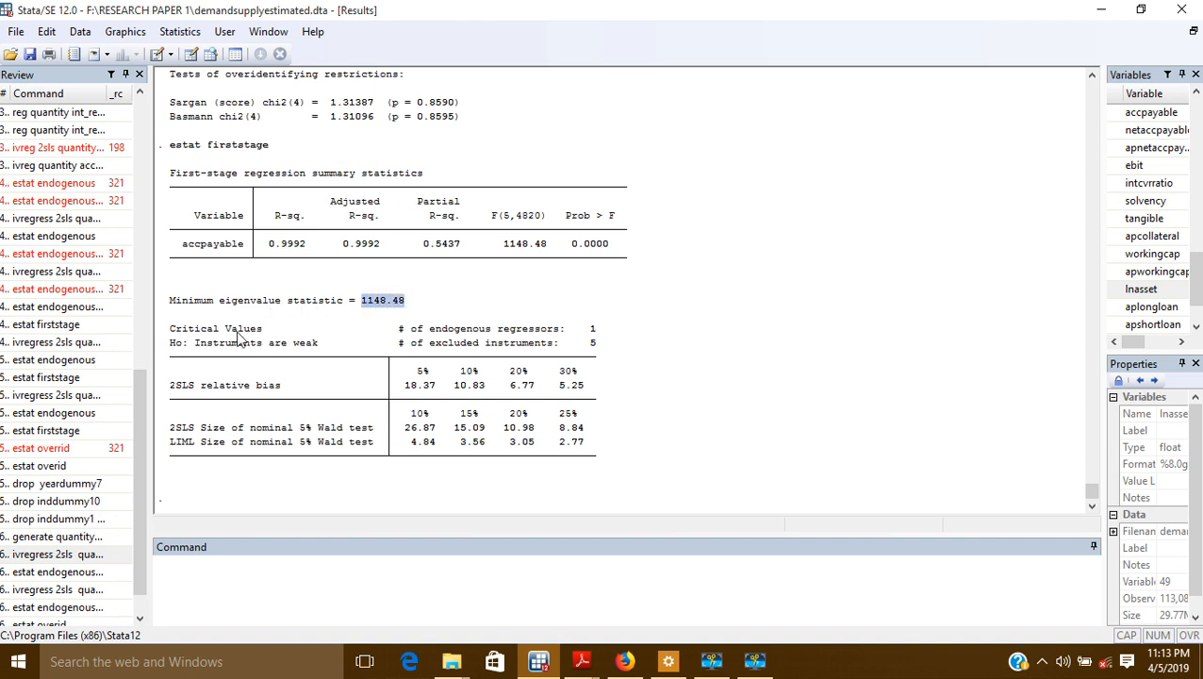
drag(208, 347, 321, 345)
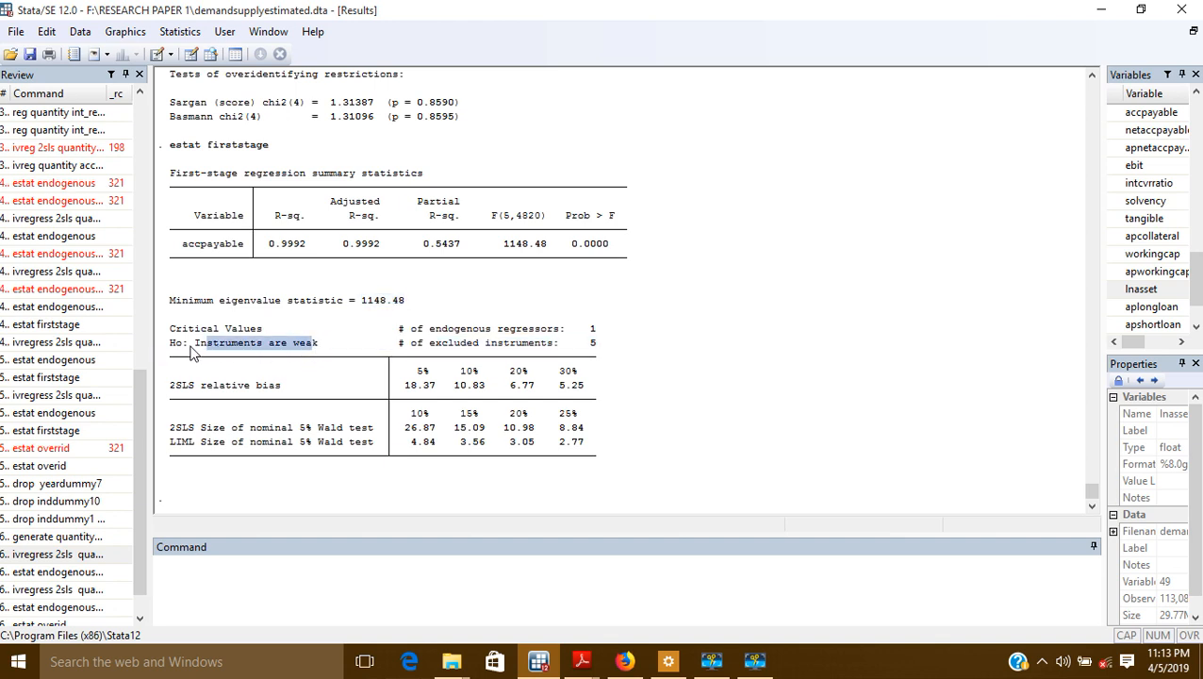
click(325, 345)
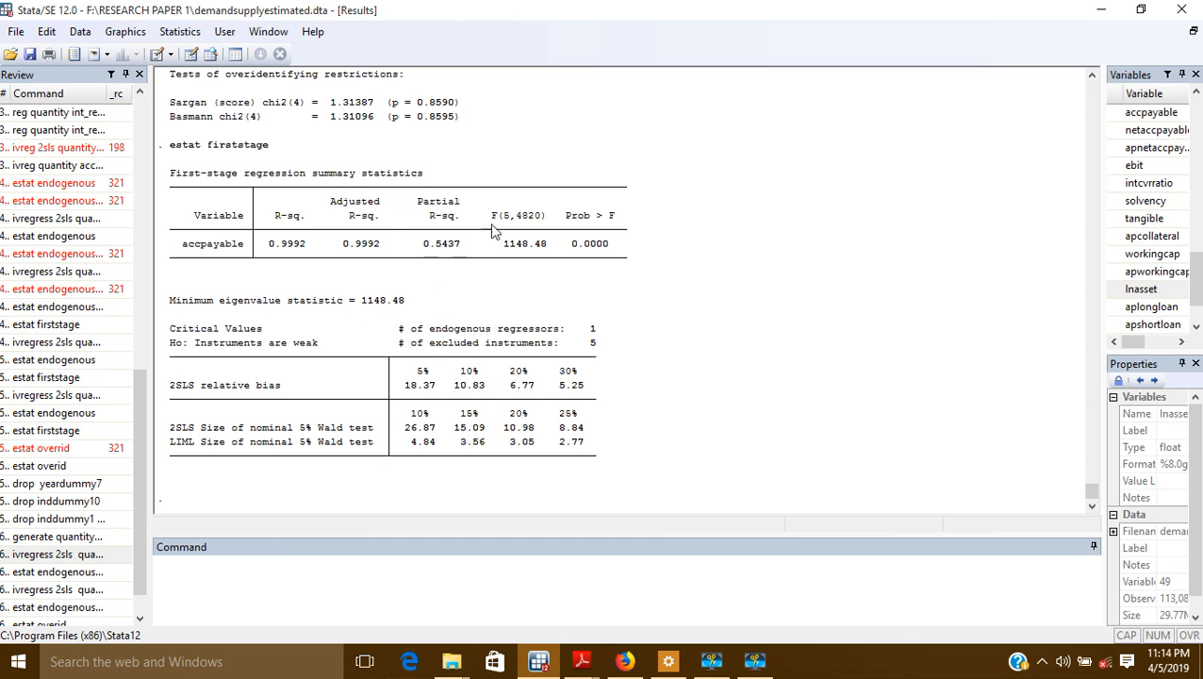
- Relate the first-stage Prob > F value to how well age, apcollateral and the other instruments explain accpayable
drag(571, 245, 603, 249)
scroll(618, 271, up, 15)
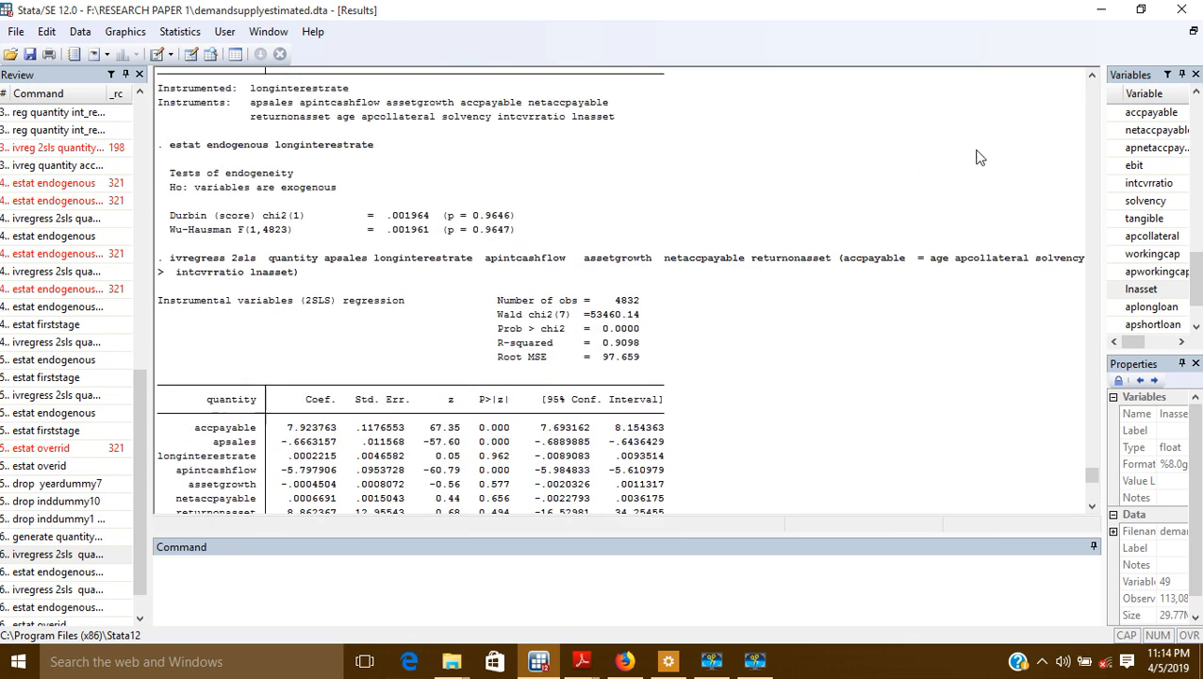
drag(929, 259, 1027, 268)
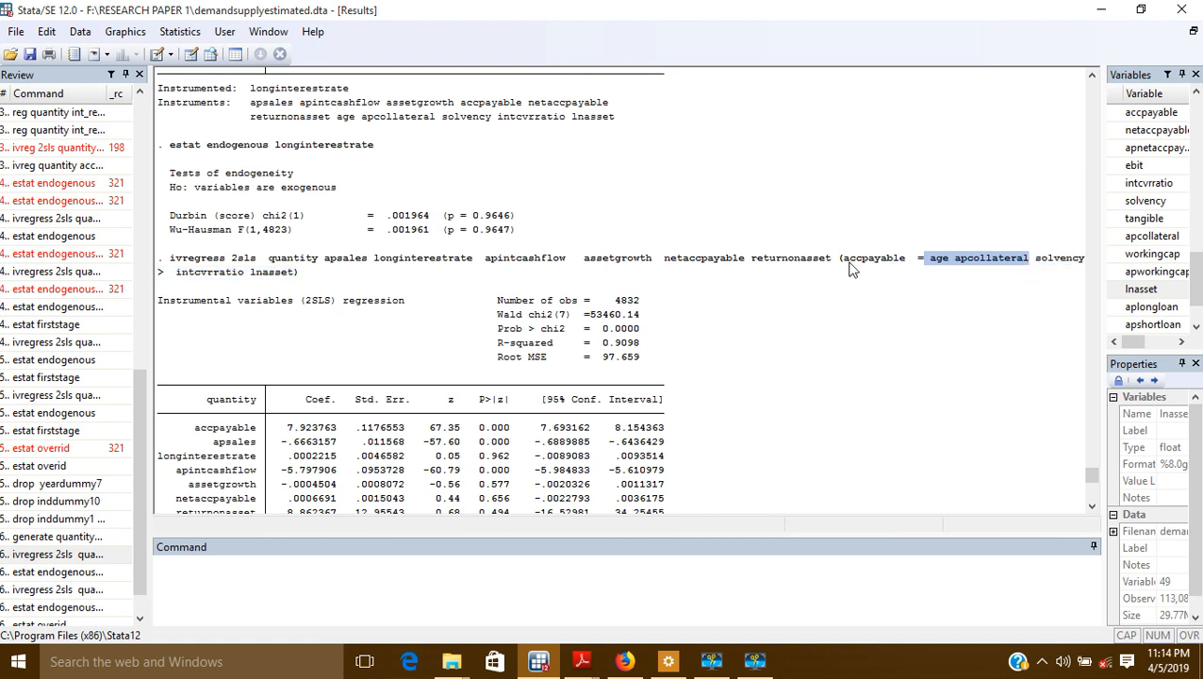
drag(843, 262, 905, 268)
scroll(859, 326, down, 15)
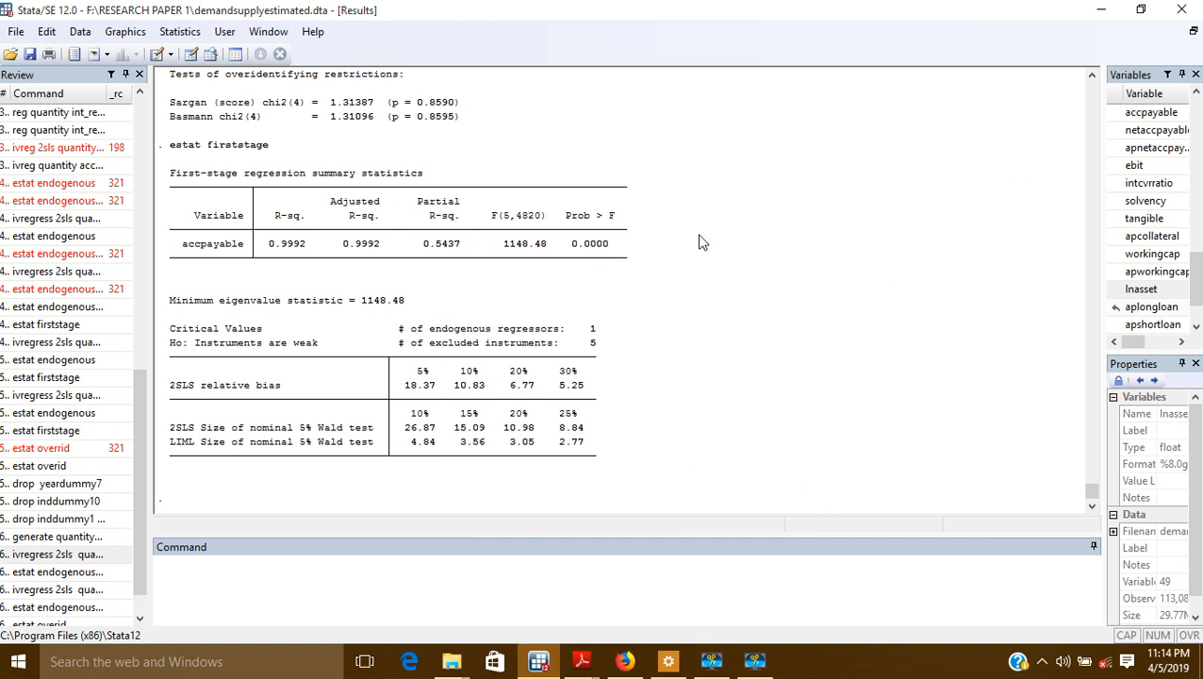
click(770, 668)
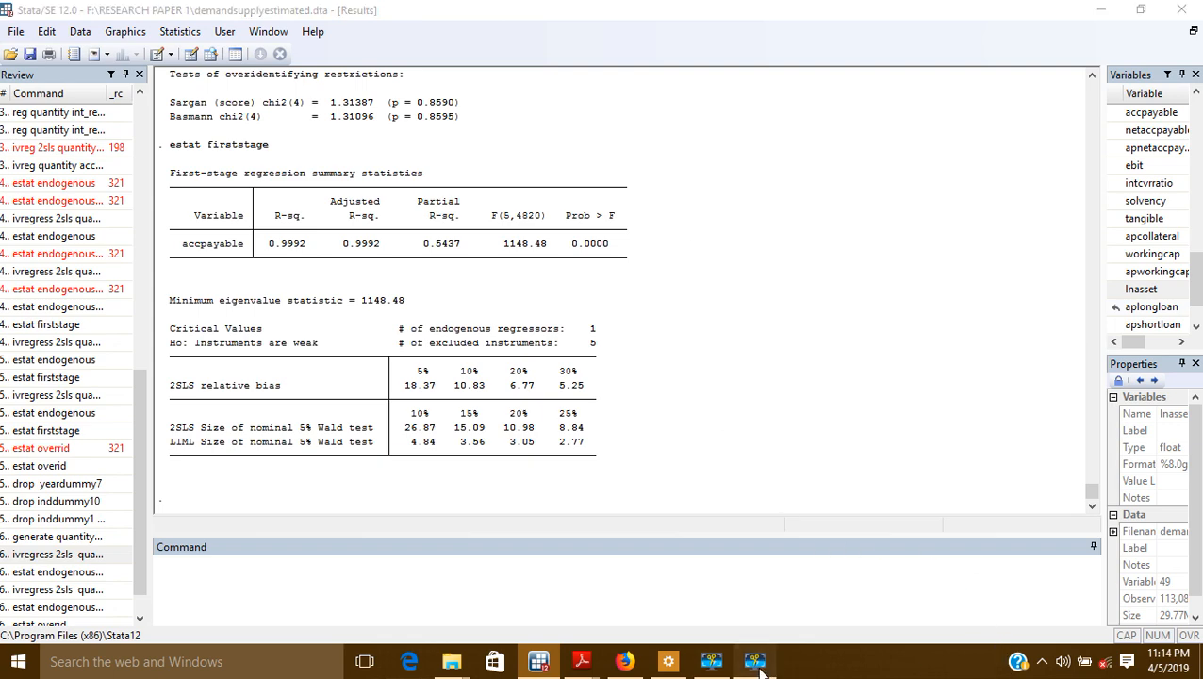